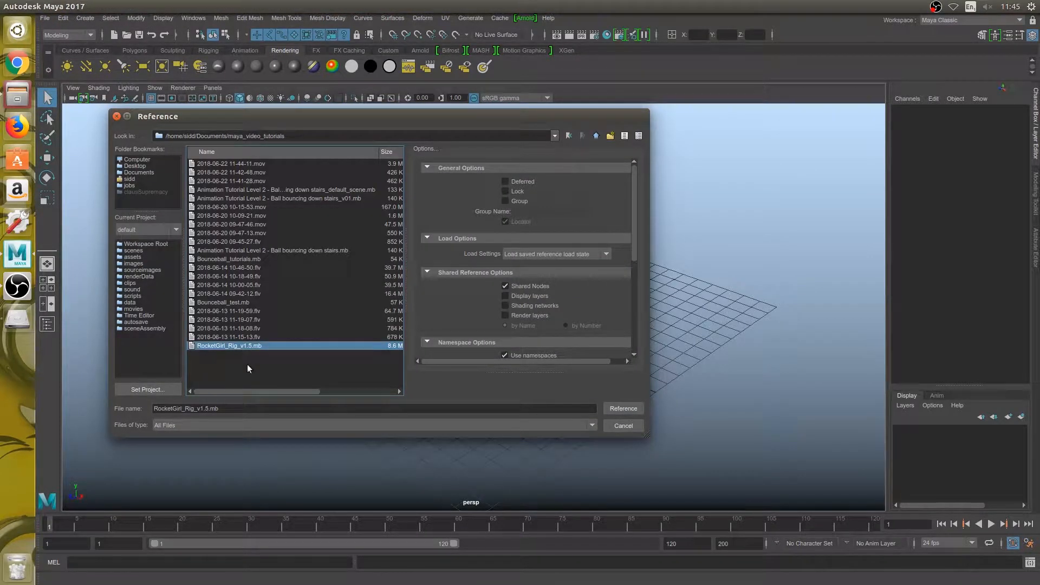
Reference the RocketGirl_Rig_v1.5.mb file into the empty scene and view the character from several sides
click(607, 407)
scroll(471, 263, up, 5)
alt+middle_drag(471, 263, 466, 323)
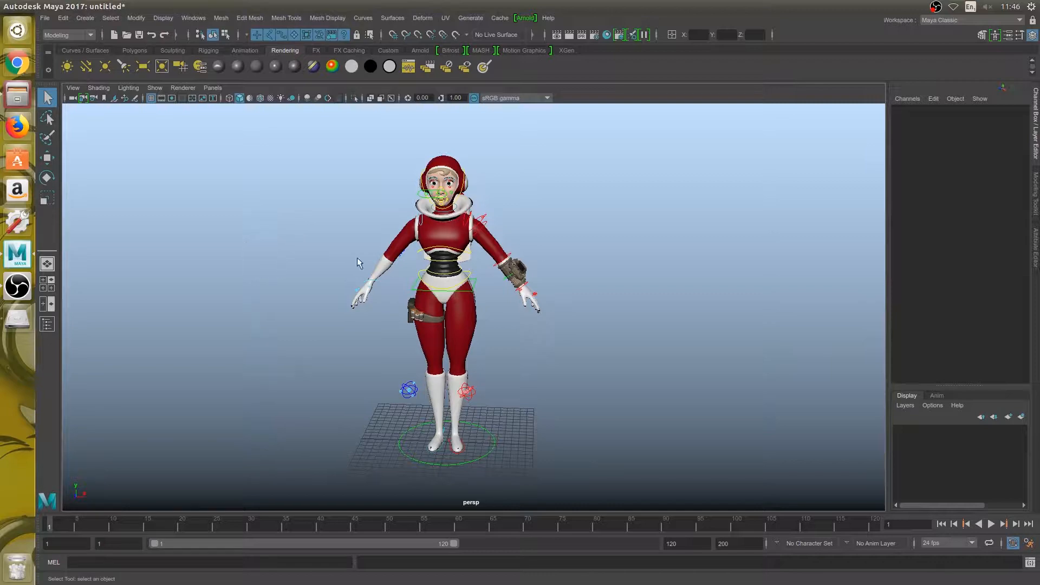
scroll(372, 294, down, 3)
scroll(373, 294, up, 3)
alt+drag(373, 294, 360, 277)
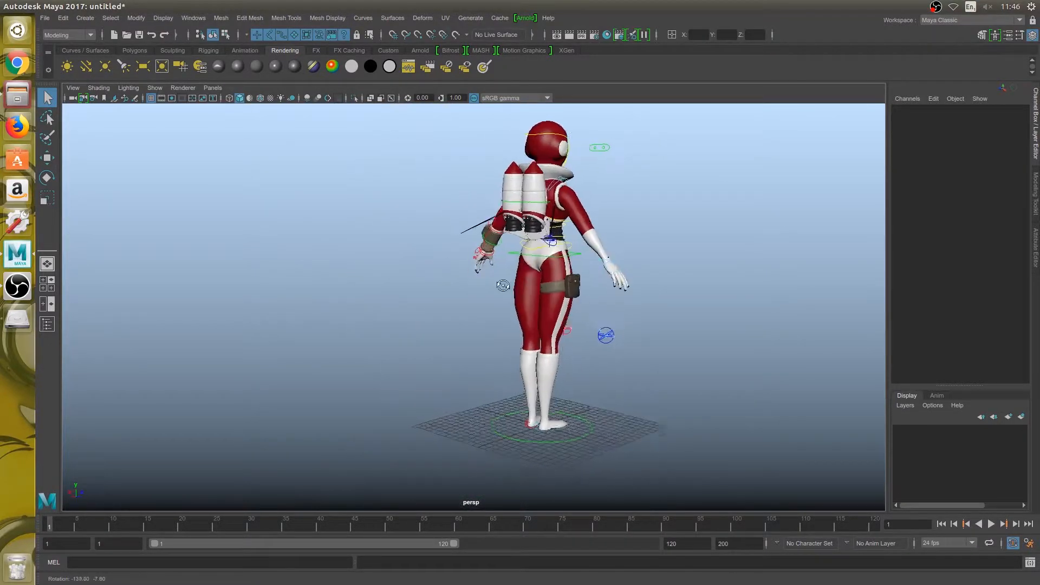
Select the torso control and examine the control curves around the character rig
click(155, 87)
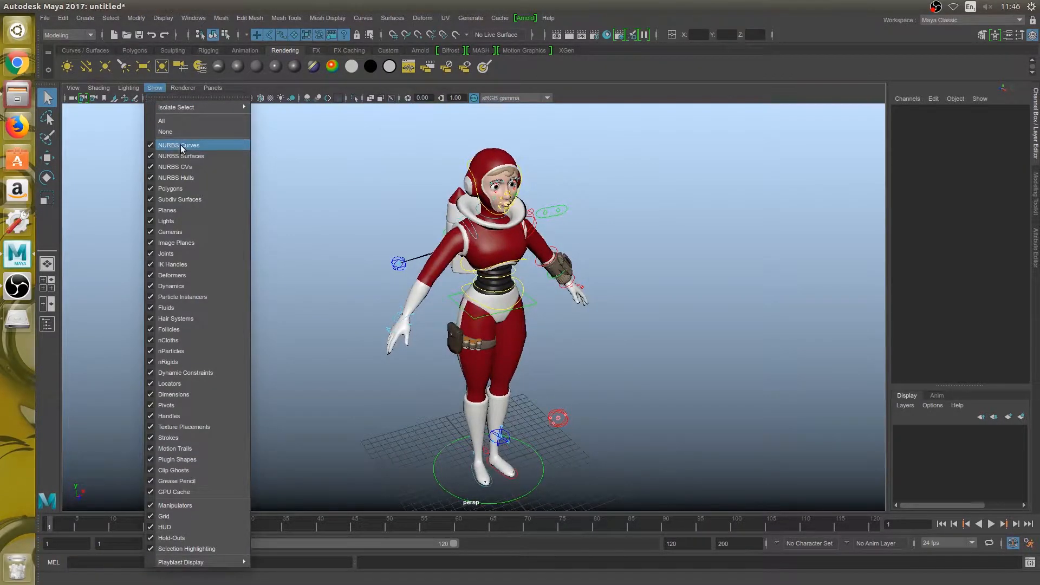
click(388, 223)
click(485, 240)
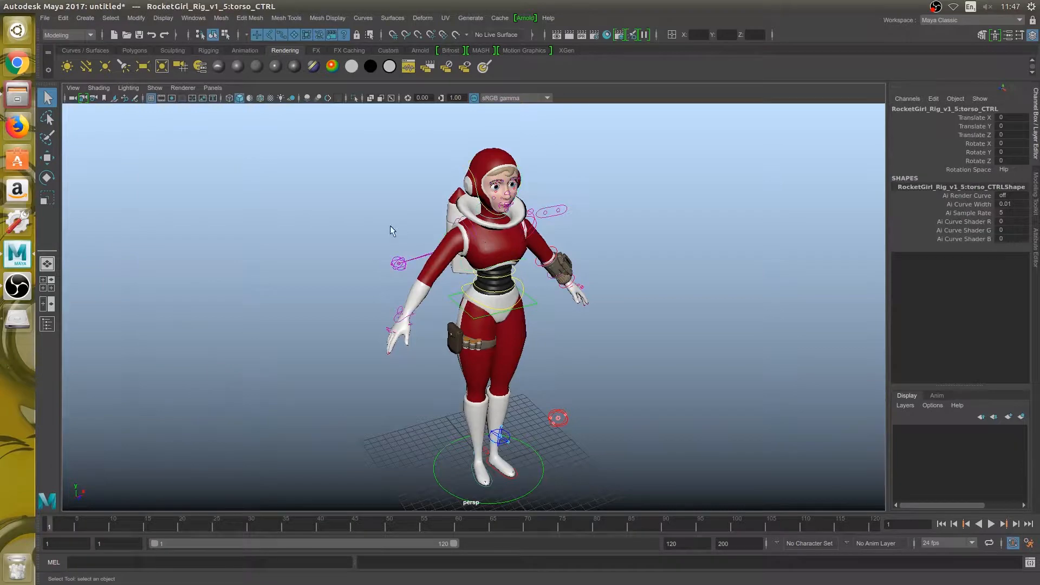
alt+drag(393, 231, 308, 191)
scroll(434, 230, up, 5)
scroll(392, 237, down, 5)
Limit the perspective viewport display to polygons and NURBS curves
click(154, 88)
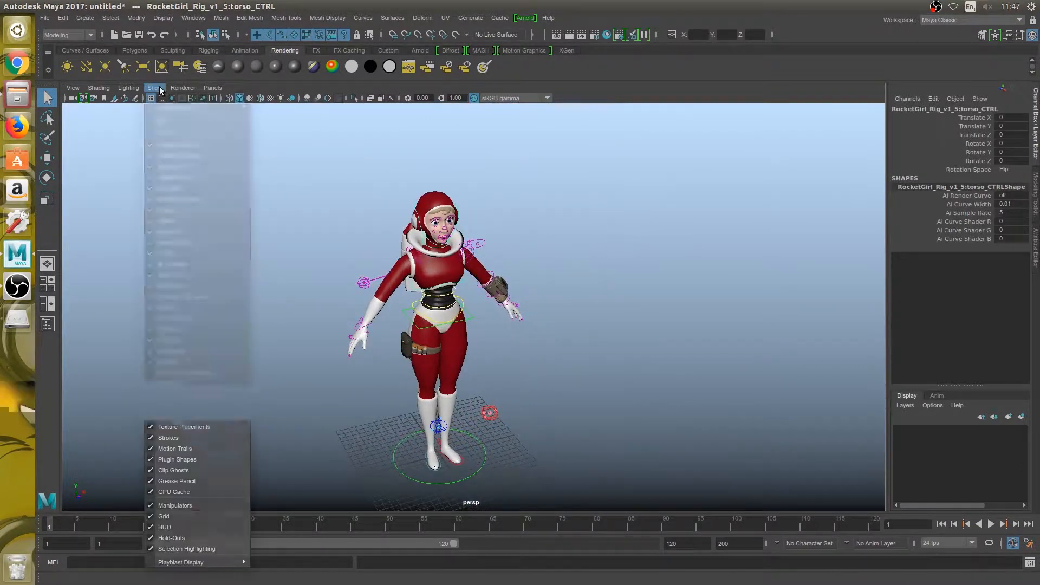
click(163, 127)
click(155, 90)
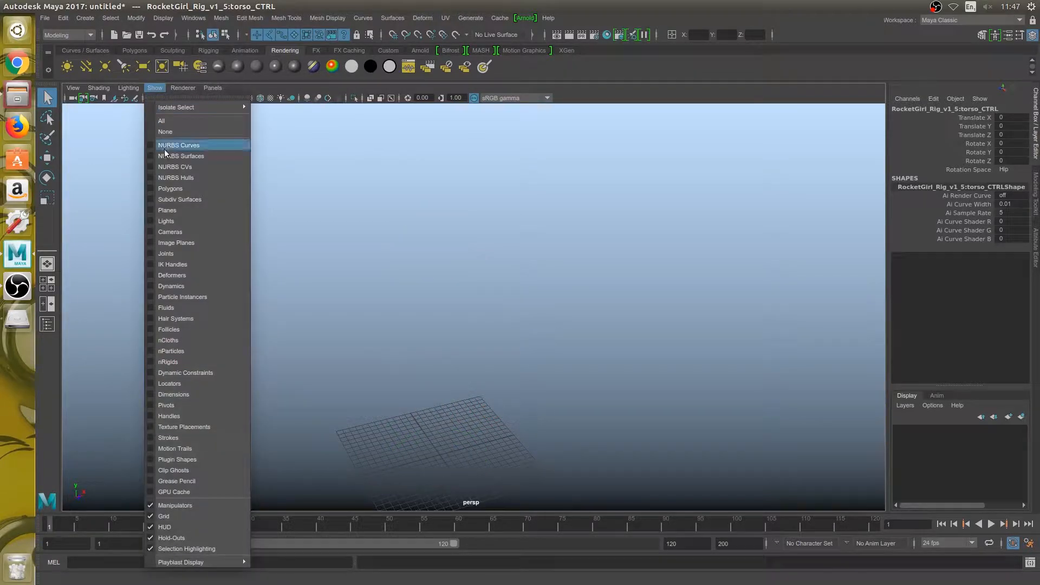
click(174, 186)
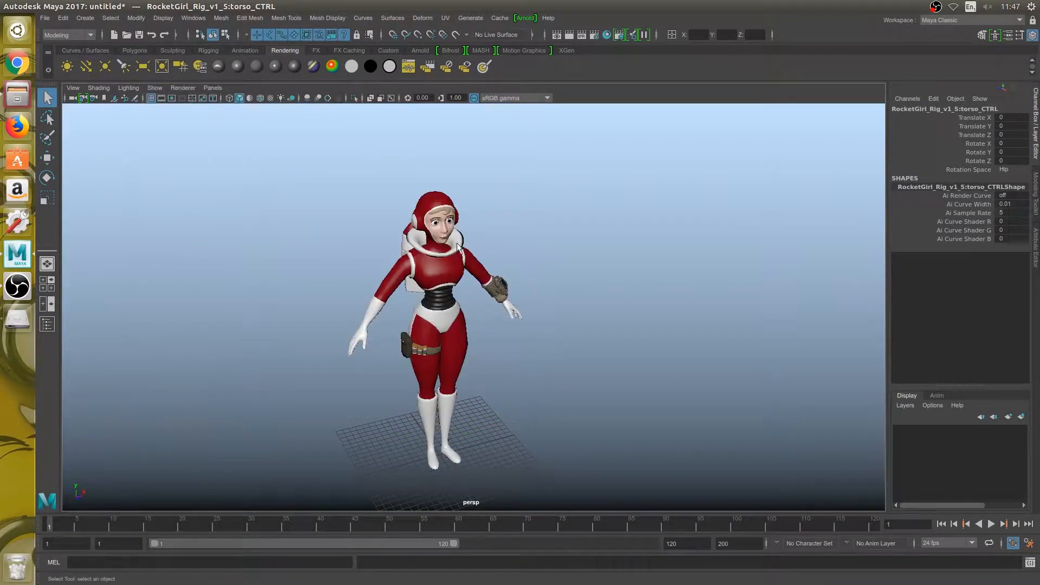
click(155, 88)
click(175, 145)
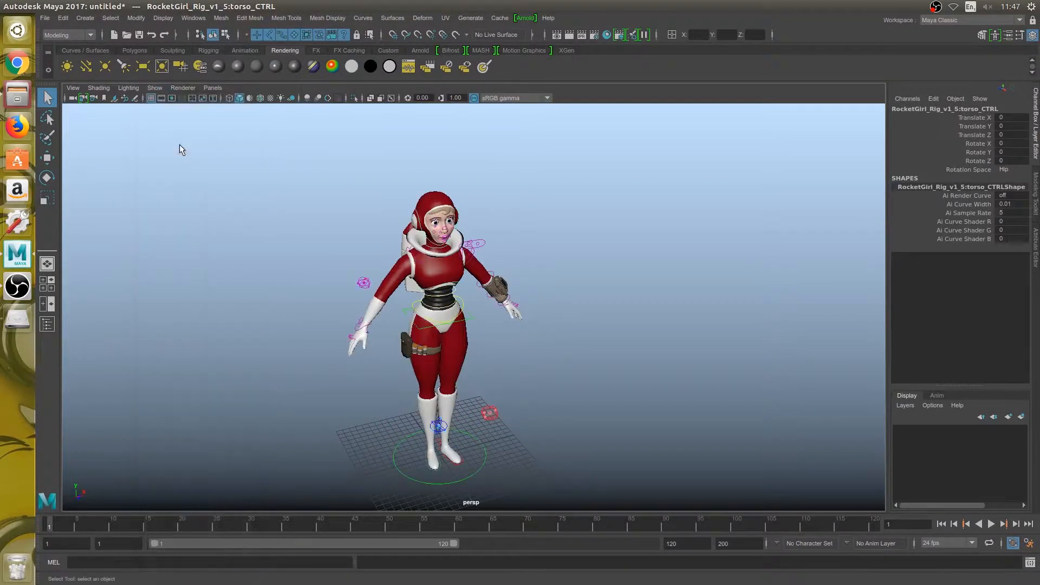
Clear the selection and exclude handles and joints from the selectable object types
scroll(379, 245, up, 3)
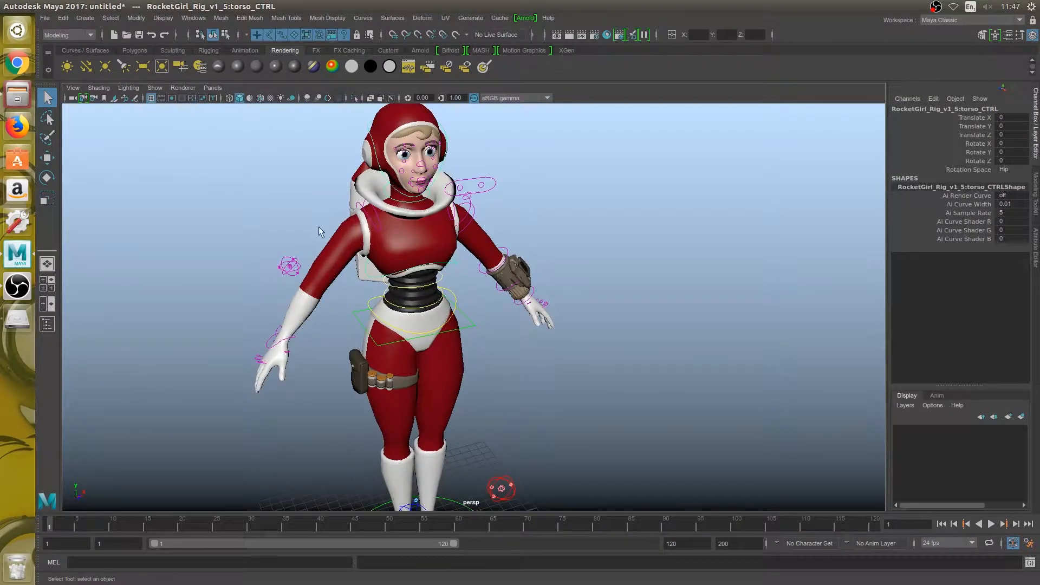
scroll(307, 242, down, 3)
alt+drag(307, 242, 304, 271)
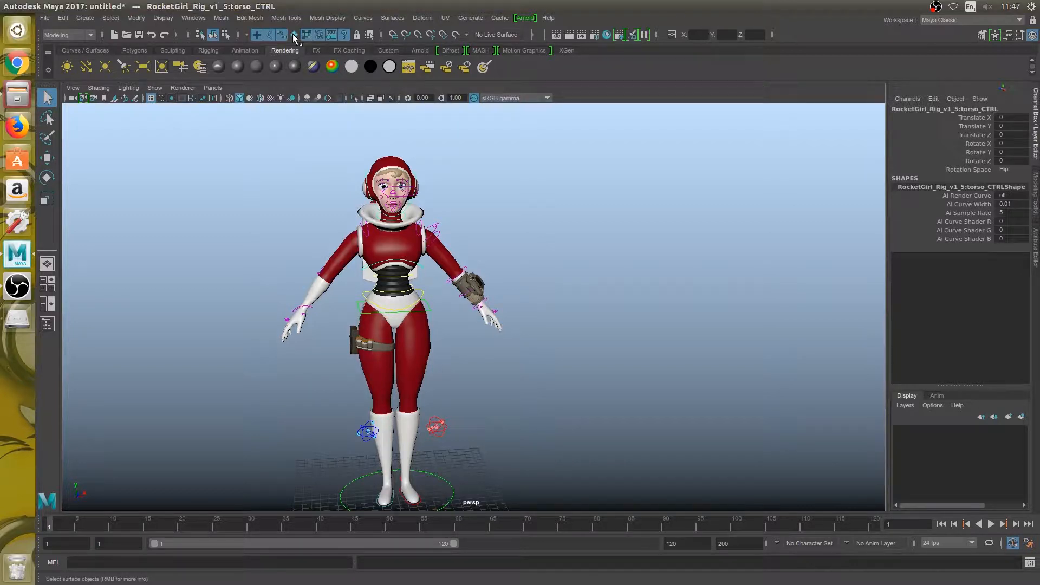
click(421, 155)
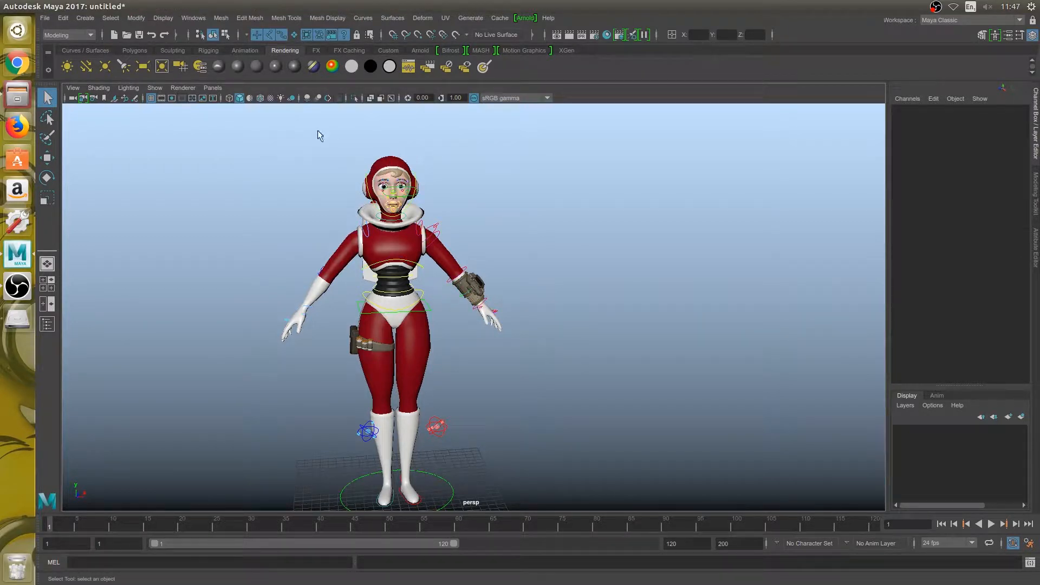
click(256, 36)
alt+drag(510, 278, 455, 271)
scroll(458, 272, up, 3)
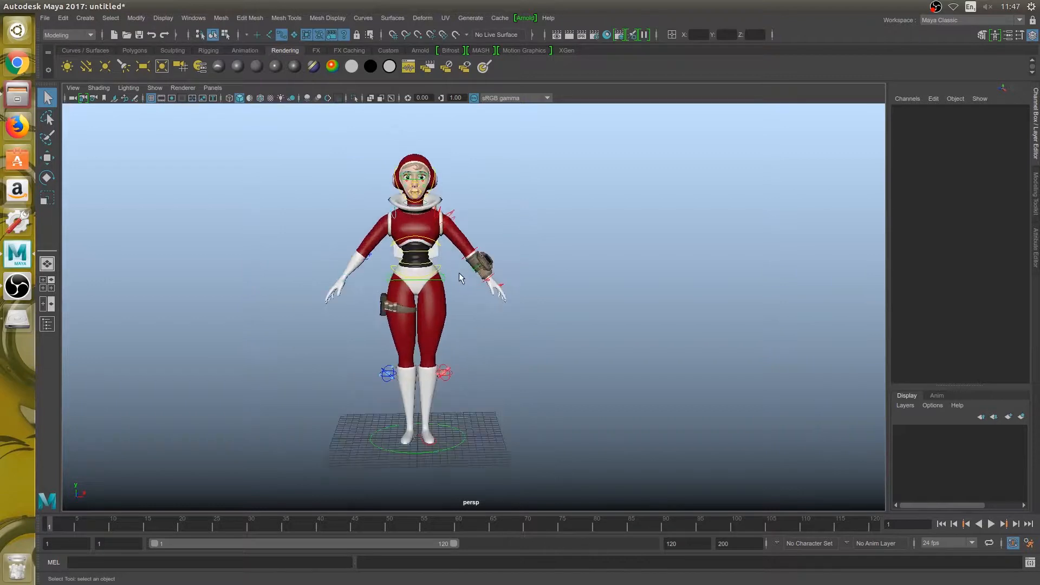
alt+middle_drag(459, 272, 466, 300)
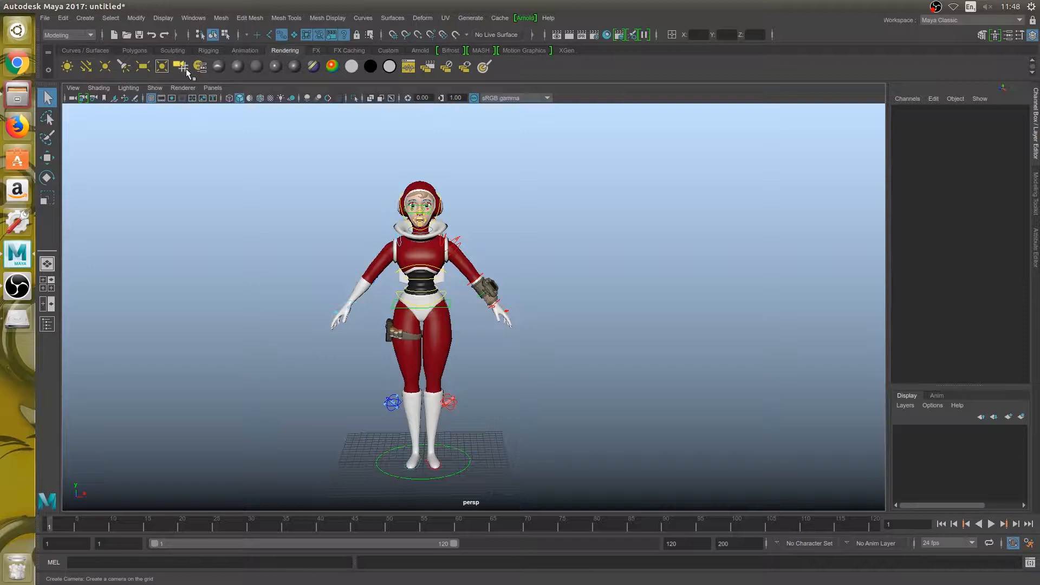
Create a camera, rename it RENDERCAM and set its focal length to 50
click(182, 66)
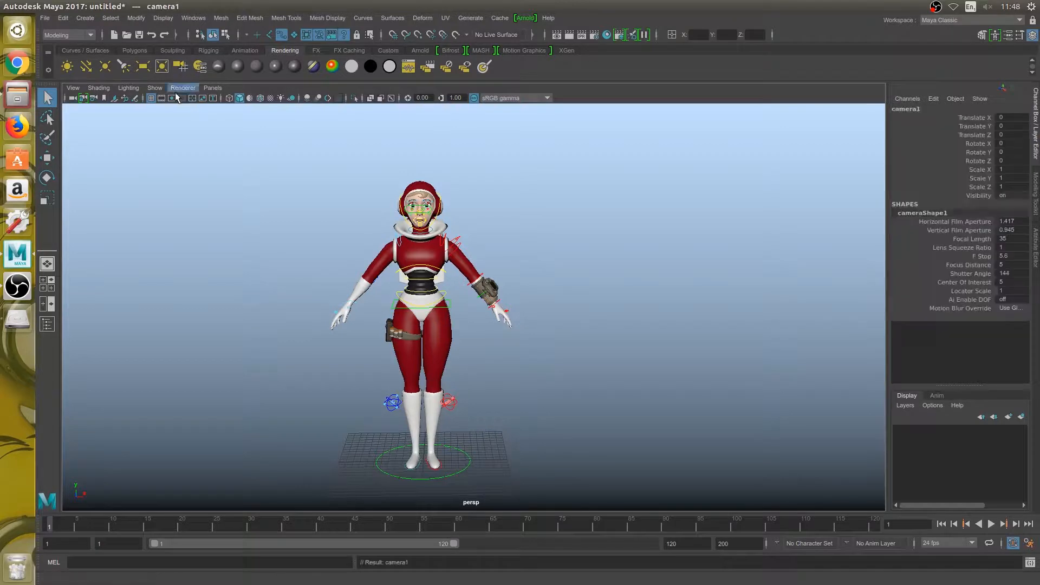
double_click(906, 109)
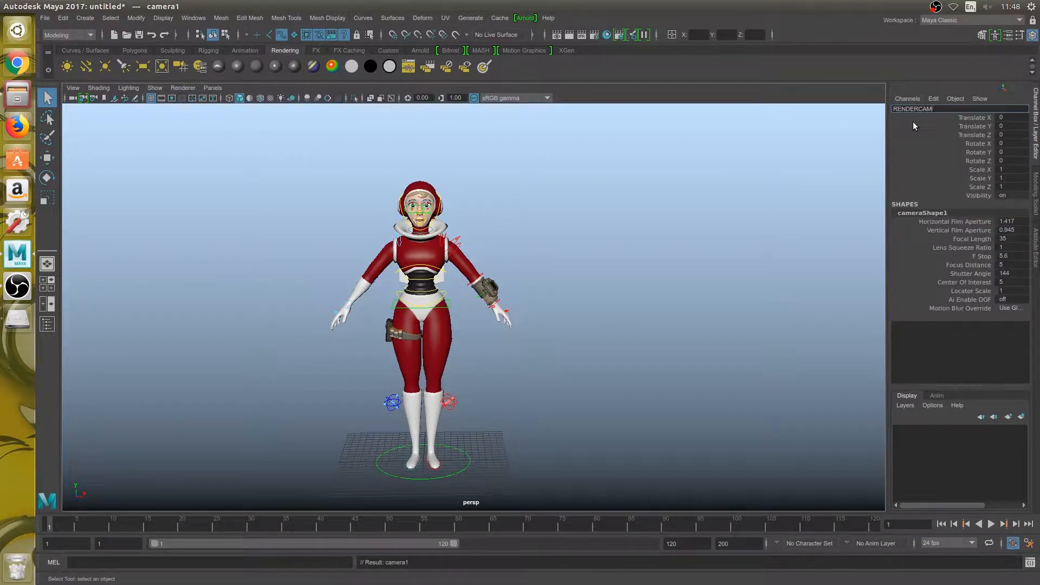
key(Return)
click(1011, 239)
text(50)
key(Return)
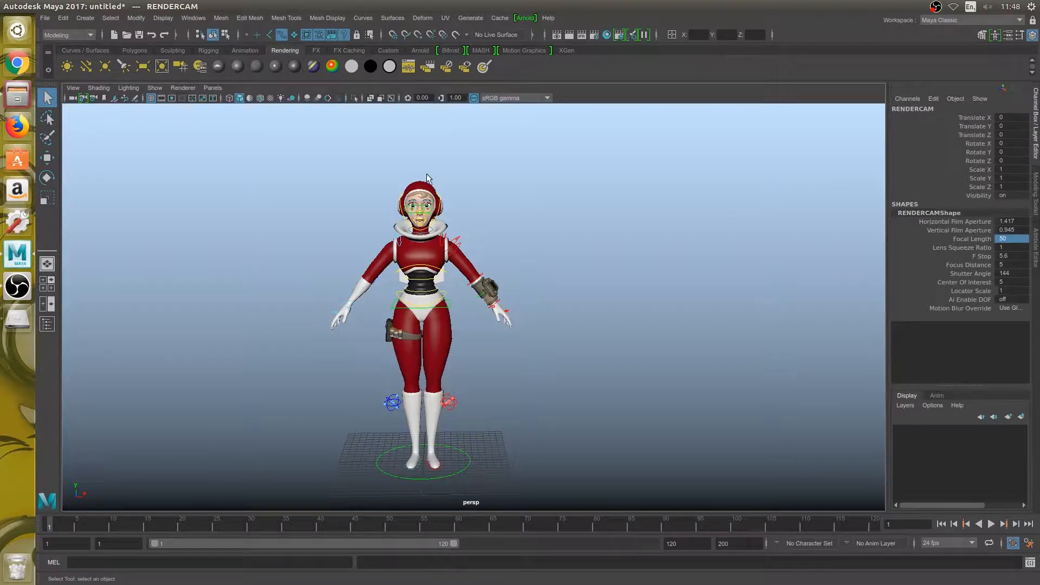
Look through RENDERCAM, pull it back to show the whole character and display the resolution gate
click(207, 92)
mouse_move(281, 98)
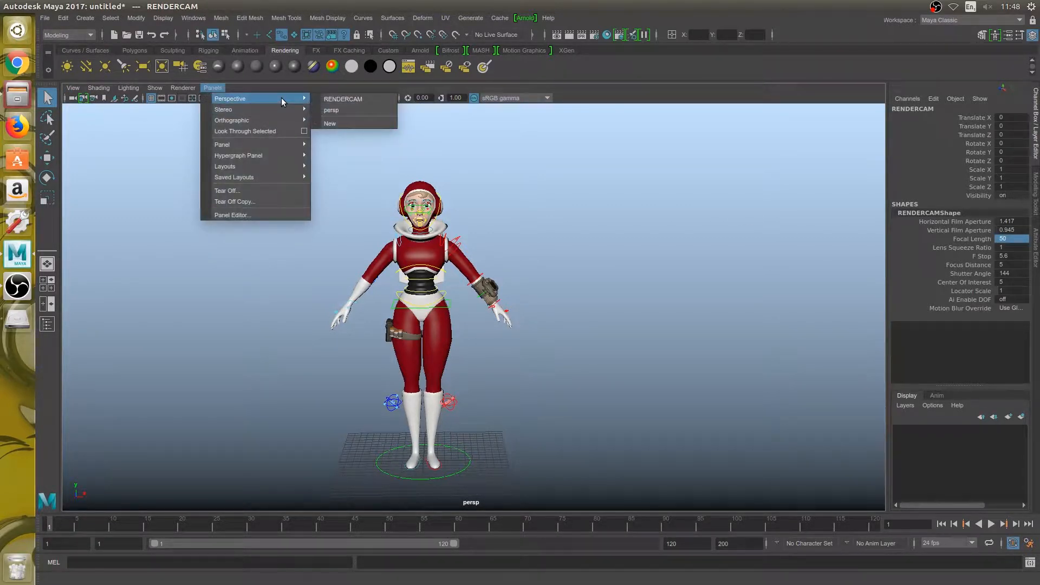
click(352, 100)
scroll(428, 235, down, 10)
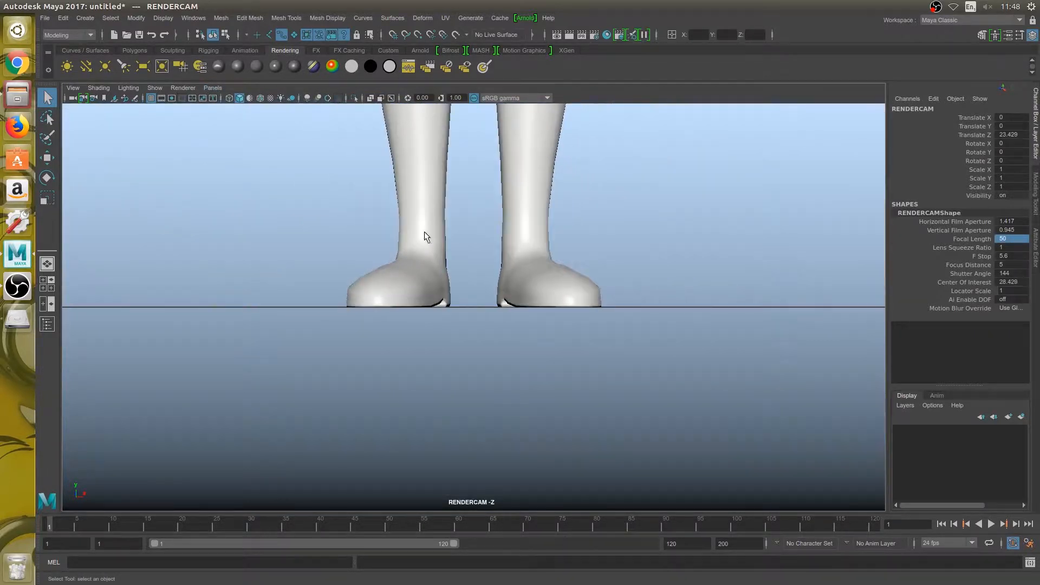
scroll(425, 231, down, 15)
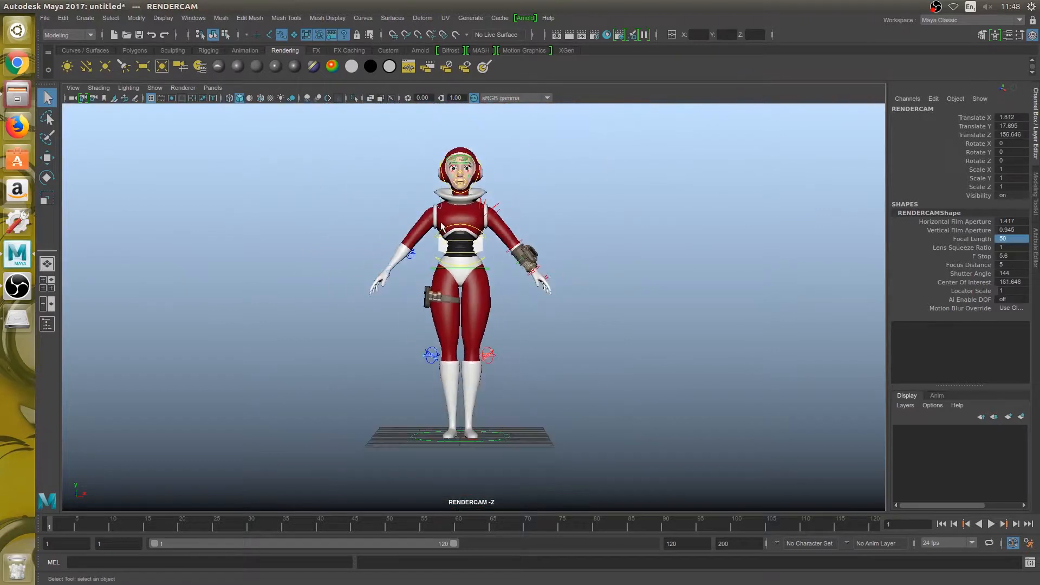
scroll(442, 227, up, 3)
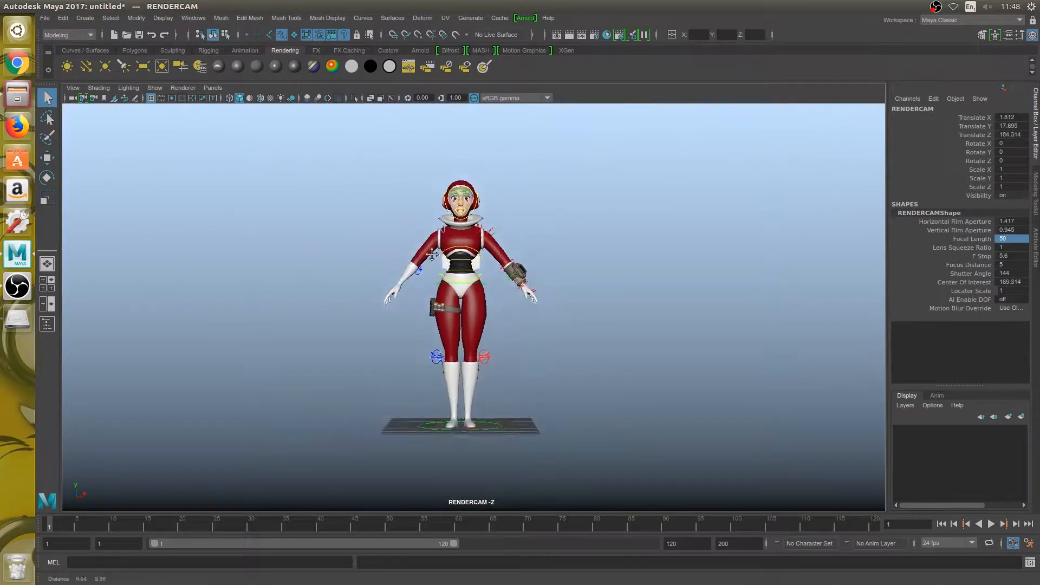
click(172, 98)
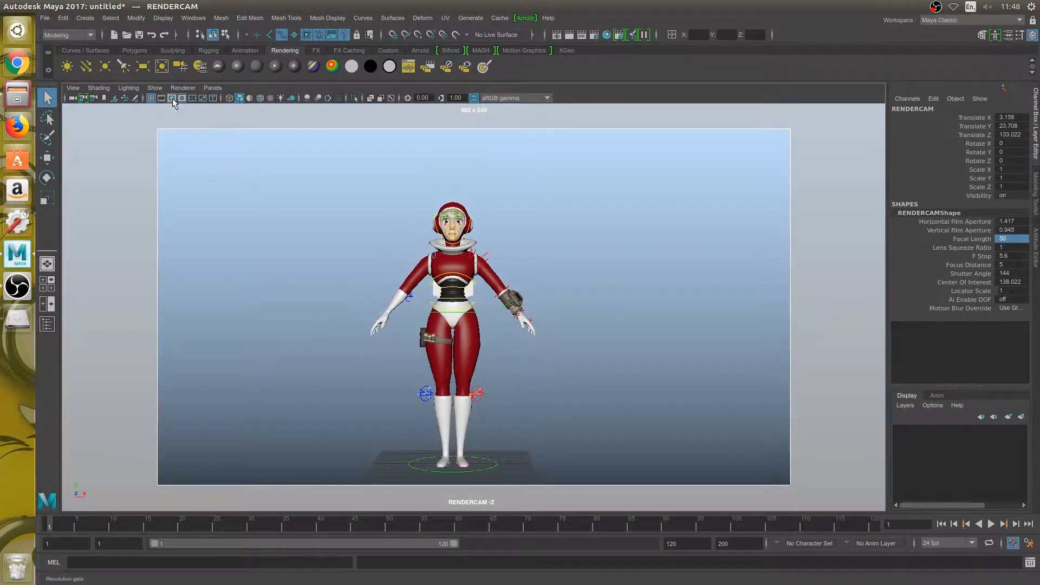
Frame the character's head and torso right of centre in the render frame, deselect RENDERCAM and lock the camera
scroll(425, 282, up, 5)
scroll(418, 273, up, 4)
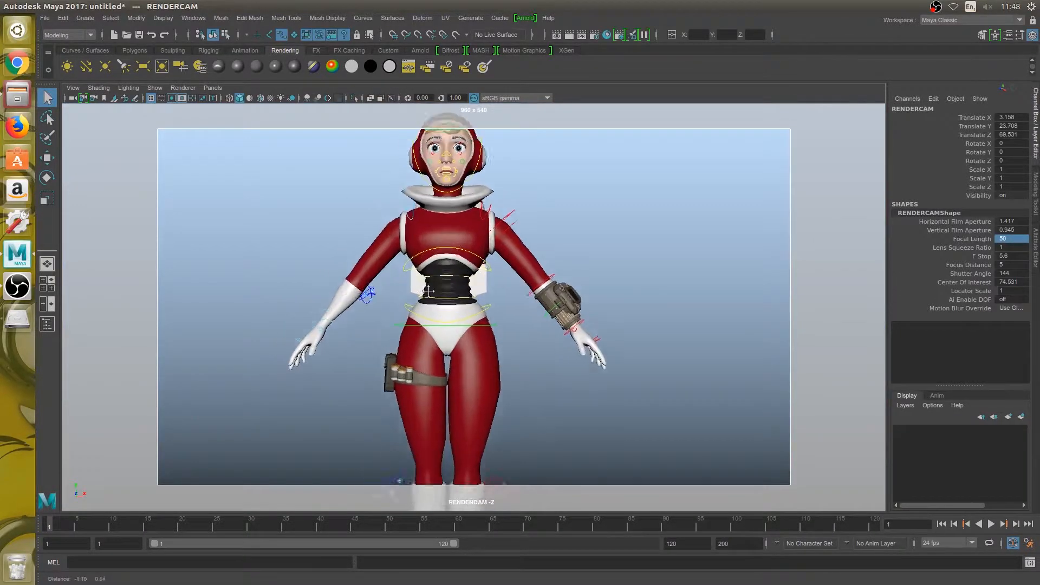
alt+middle_drag(417, 274, 519, 355)
scroll(424, 349, up, 6)
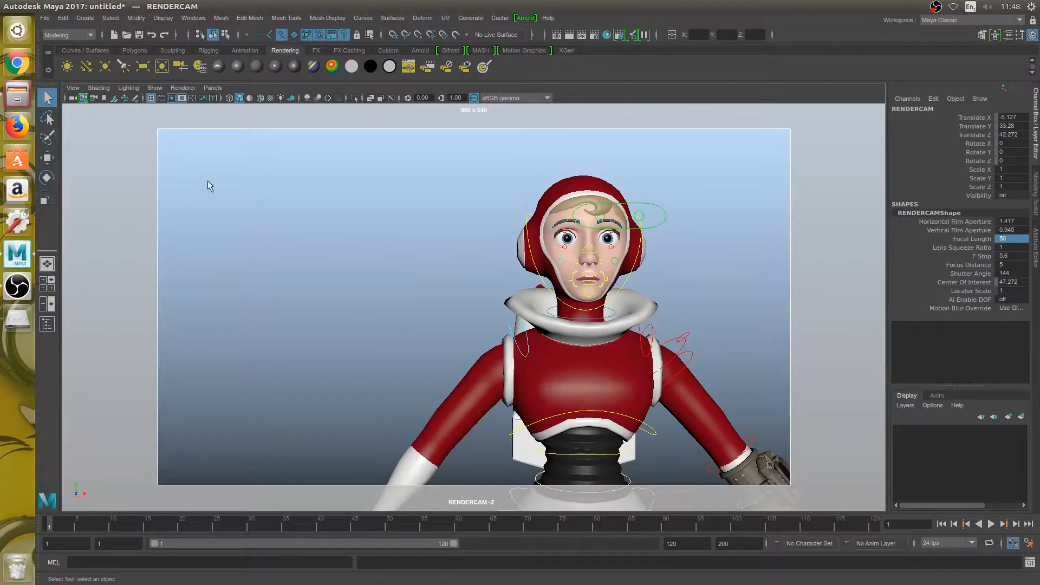
click(338, 225)
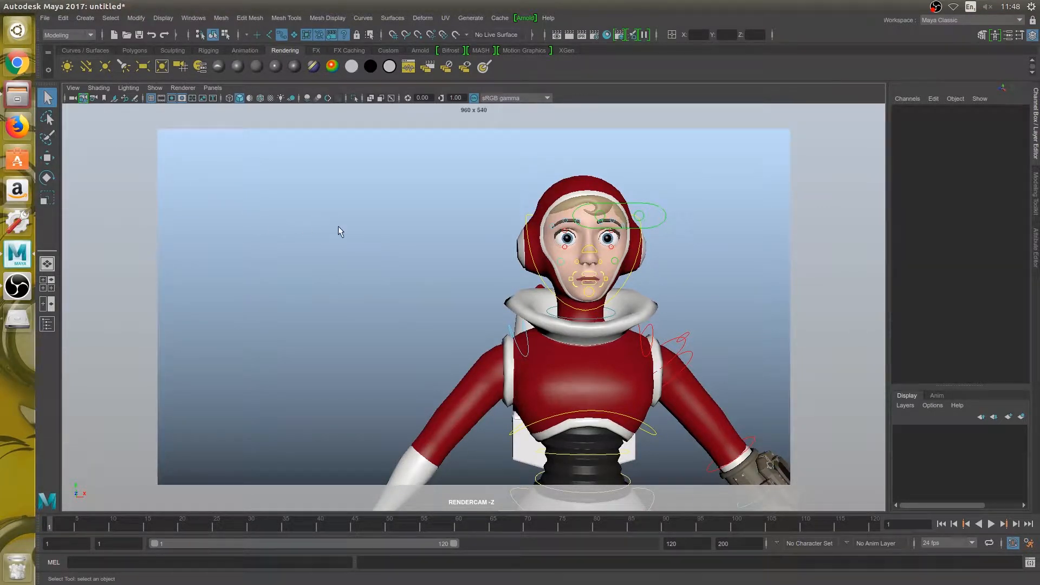
click(83, 98)
Arrange two side-by-side views with a zoomed-out perspective view next to the RENDERCAM view
click(48, 283)
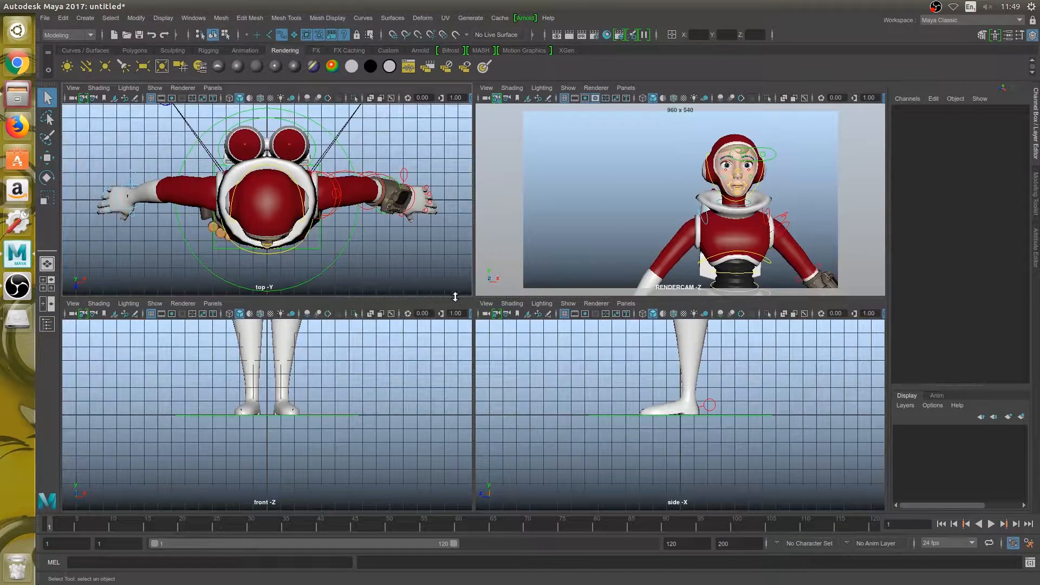
drag(452, 297, 470, 539)
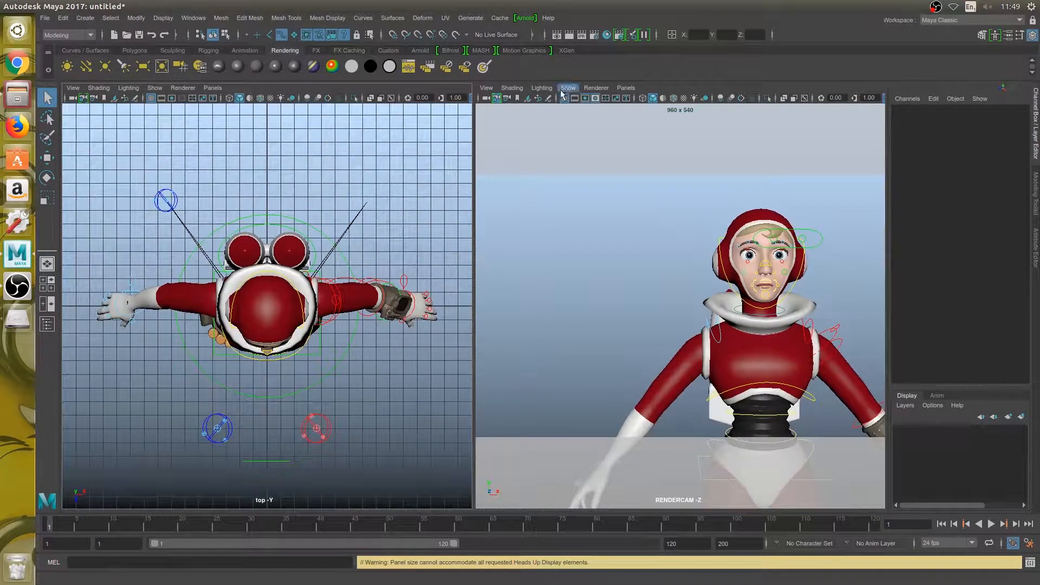
key(space)
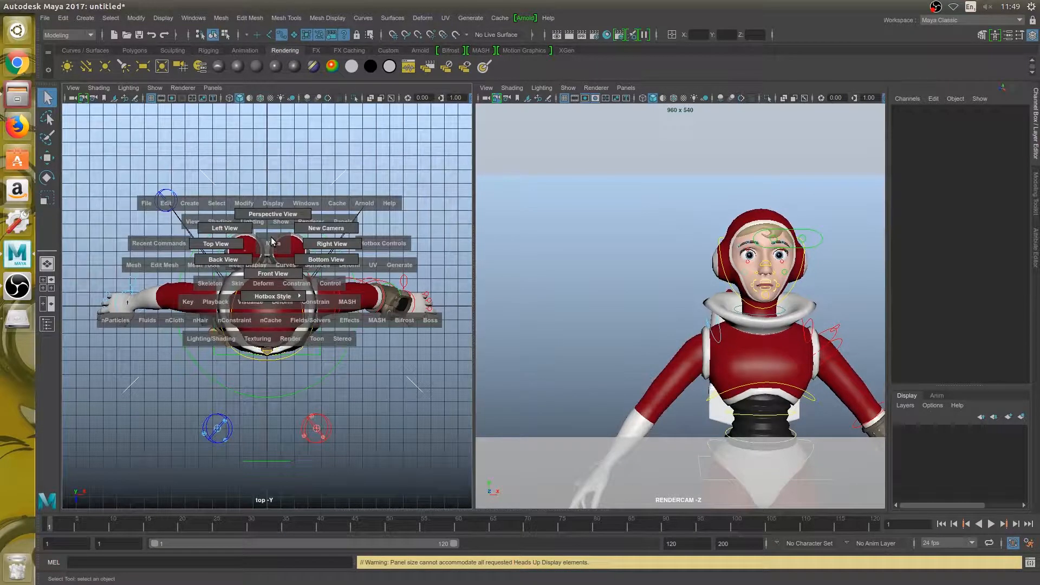
key(space)
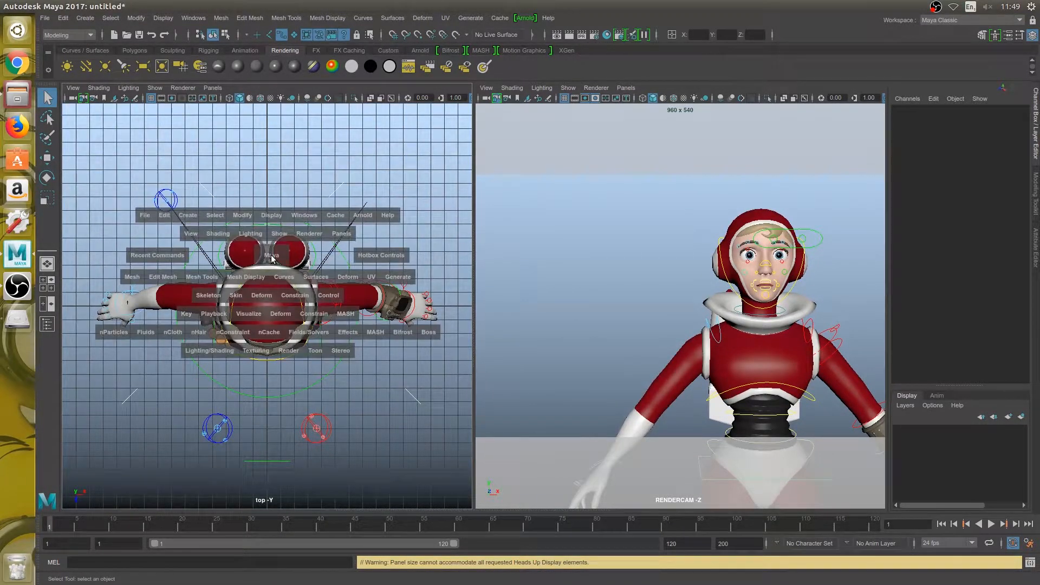
drag(273, 257, 275, 229)
alt+drag(184, 293, 234, 324)
scroll(219, 322, down, 3)
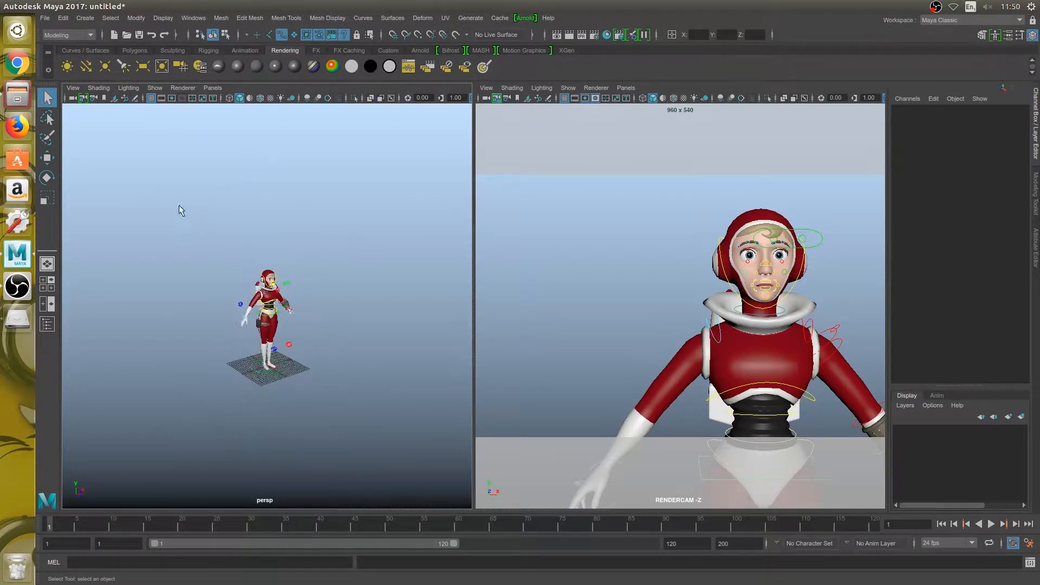
Select all the rig controls and key their Translate and Rotate X, Y and Z channels at frame 1
drag(181, 210, 367, 421)
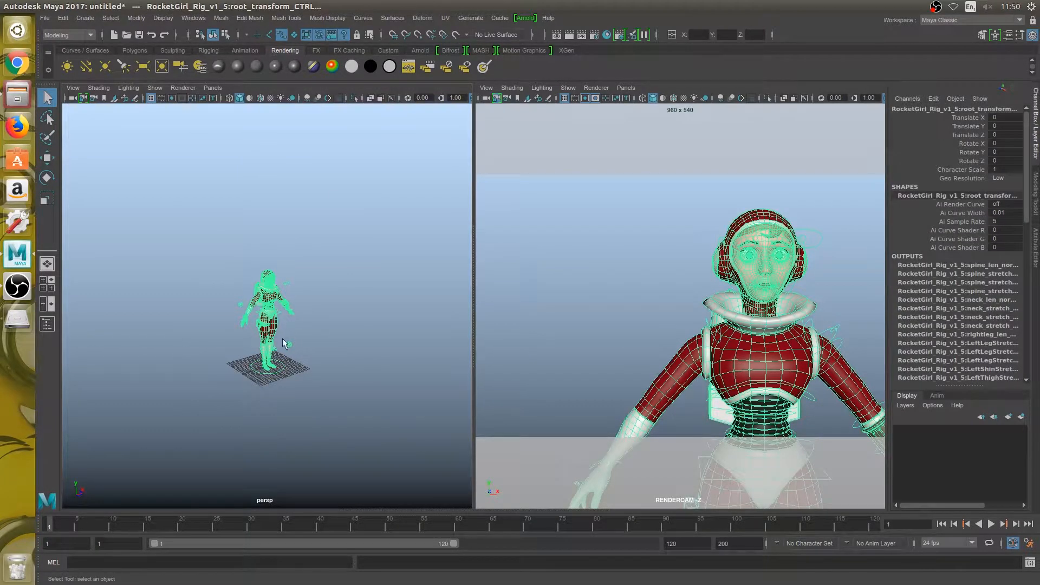
click(255, 376)
click(252, 370)
drag(225, 276, 349, 400)
drag(967, 117, 971, 161)
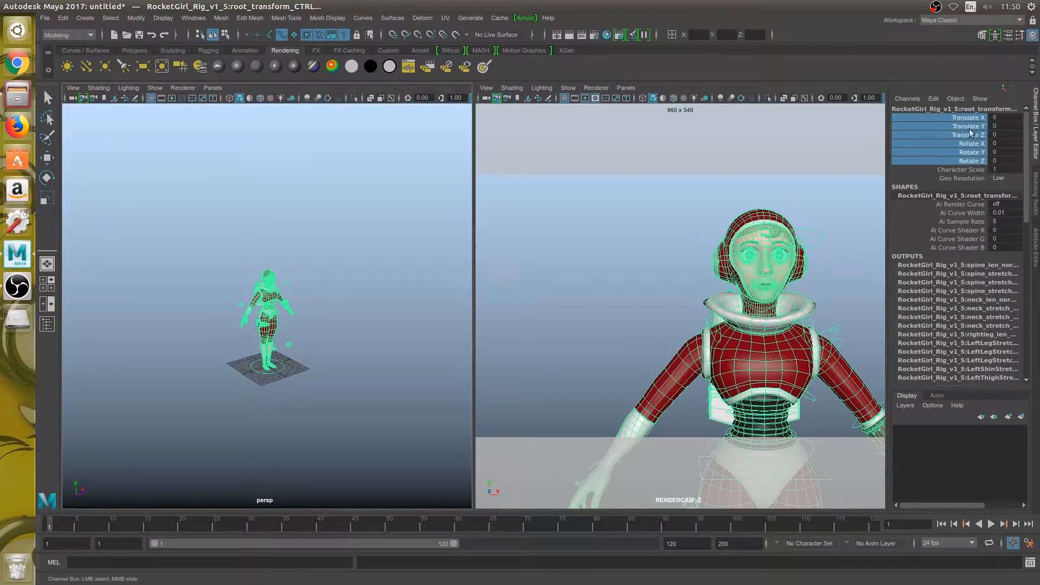
right_click(969, 136)
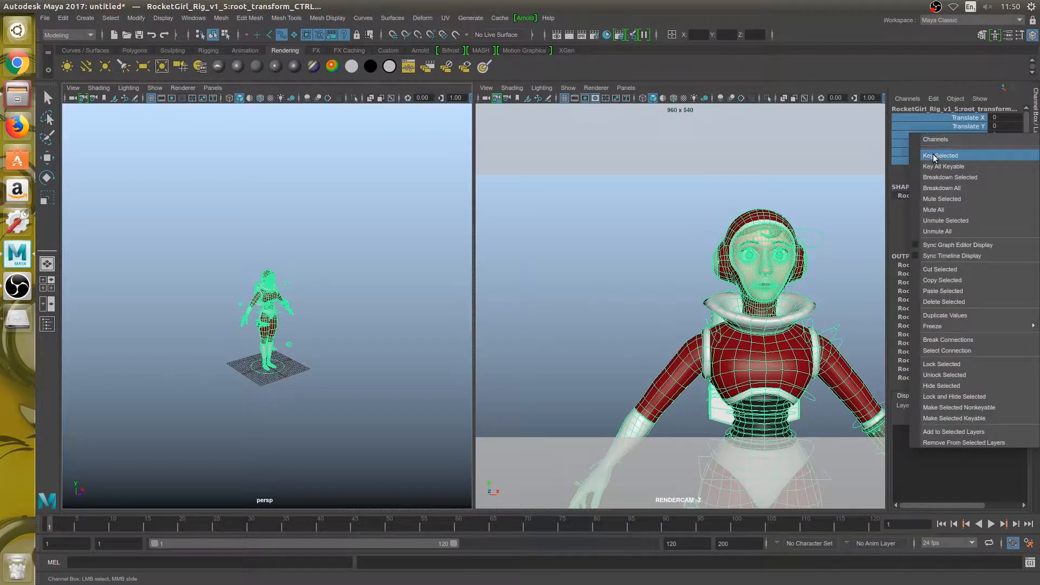
click(935, 156)
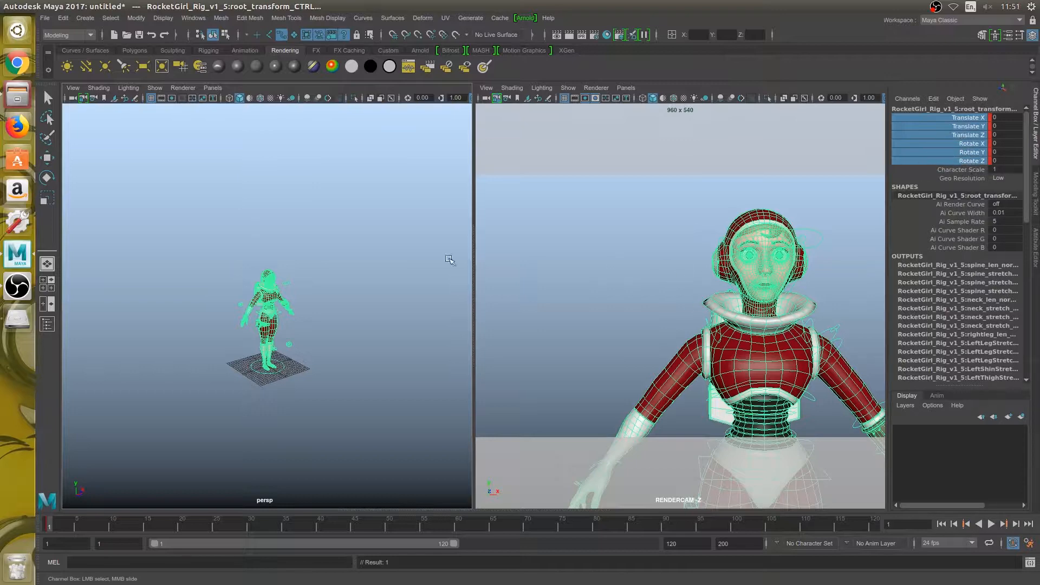
Clear the selection and frame the character's head and torso in the perspective view
click(261, 251)
scroll(261, 250, up, 8)
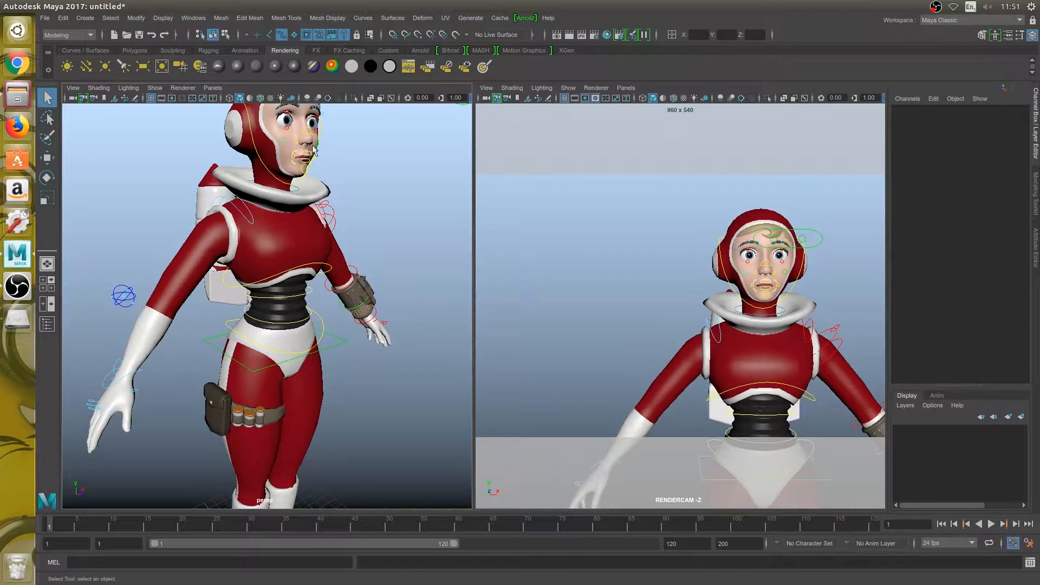
scroll(311, 189, down, 2)
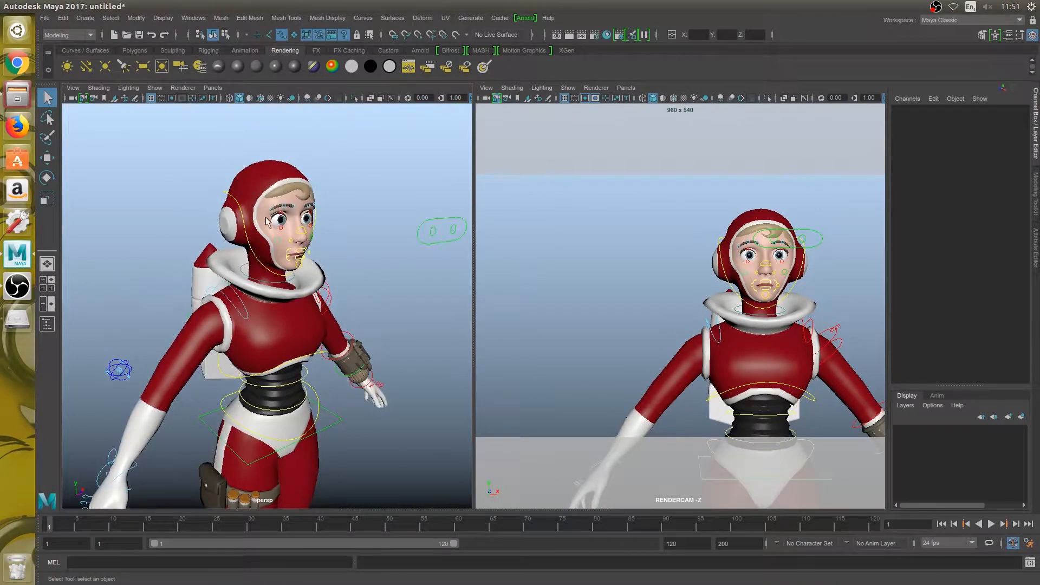
scroll(293, 235, down, 3)
alt+drag(289, 273, 243, 291)
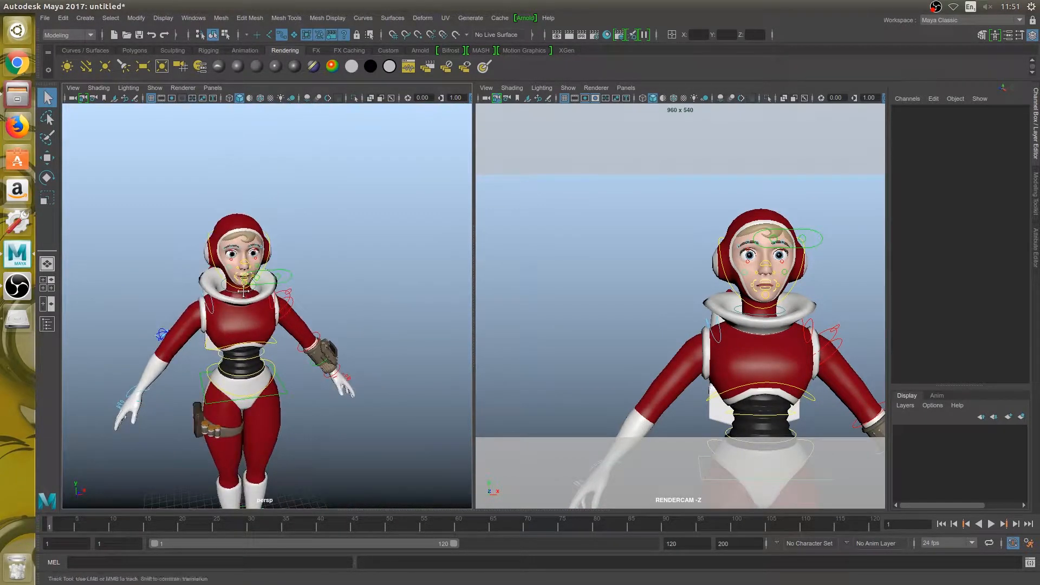
mouse_move(243, 291)
alt+middle_down()
mouse_move(292, 272)
mouse_move(261, 282)
alt+middle_up()
scroll(292, 271, down, 5)
scroll(278, 298, up, 2)
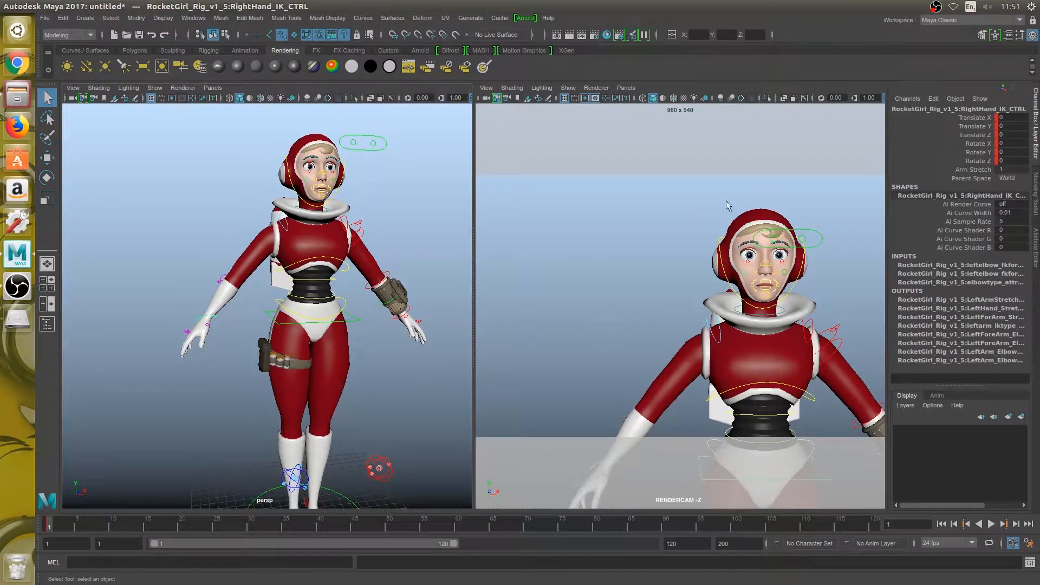
drag(700, 198, 837, 298)
click(649, 295)
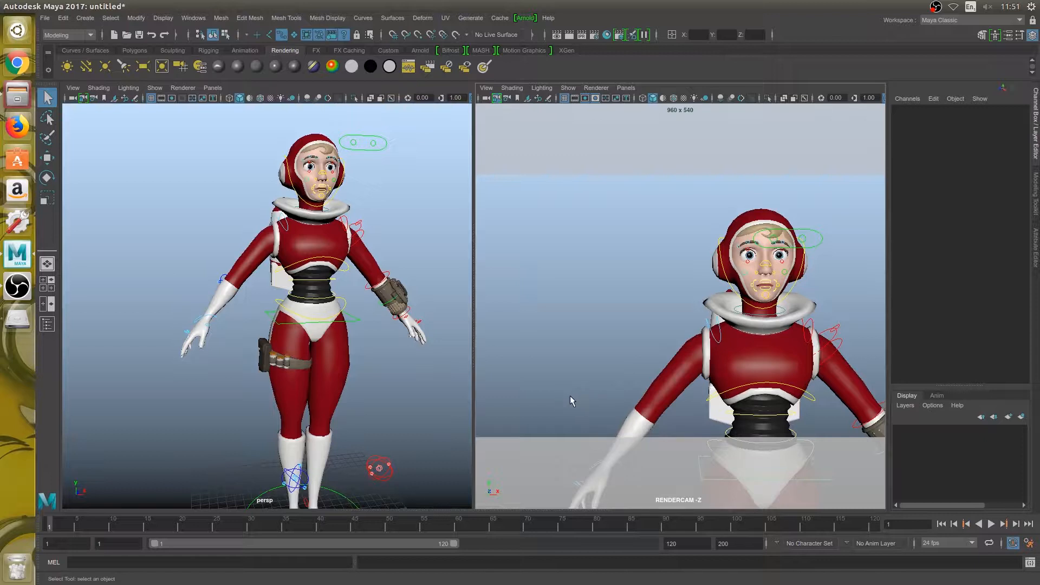
Raise the right hand IK control to about shoulder height, near Translate X 9.12, Y -4.62, Z 1.09
click(216, 318)
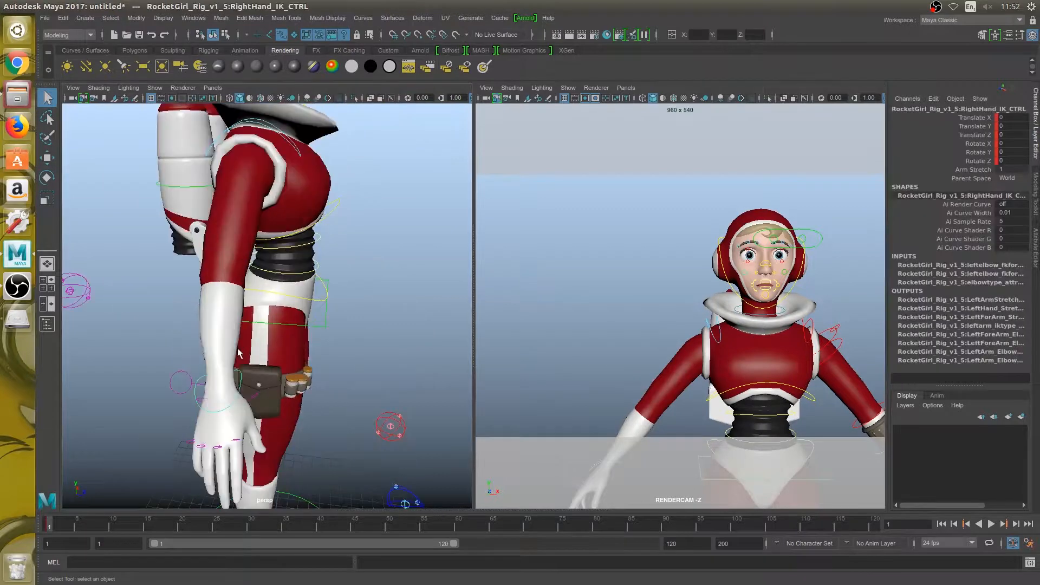
scroll(262, 341, down, 8)
key(w)
click(284, 350)
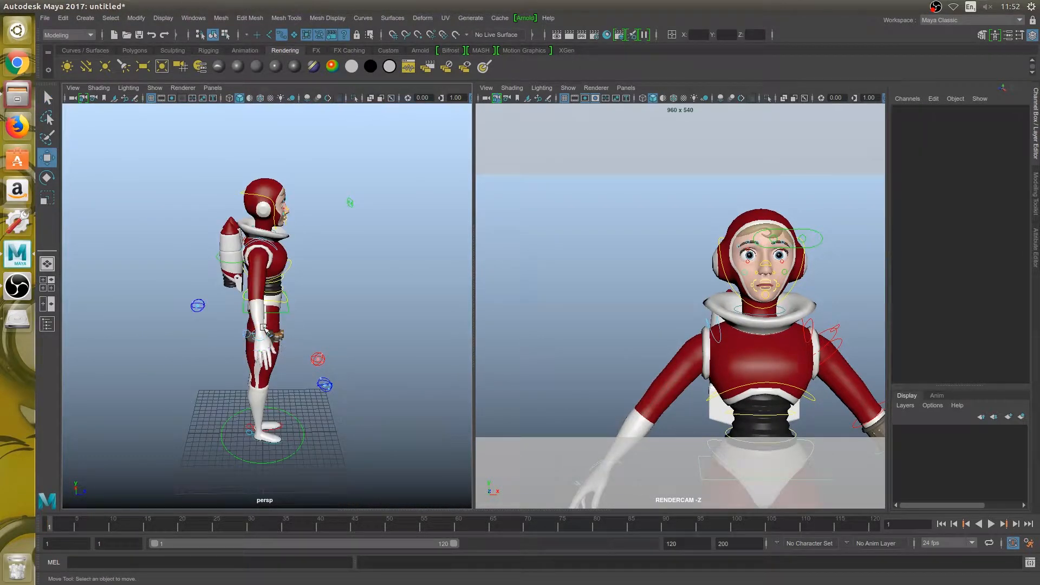
click(267, 331)
alt+drag(267, 331, 237, 327)
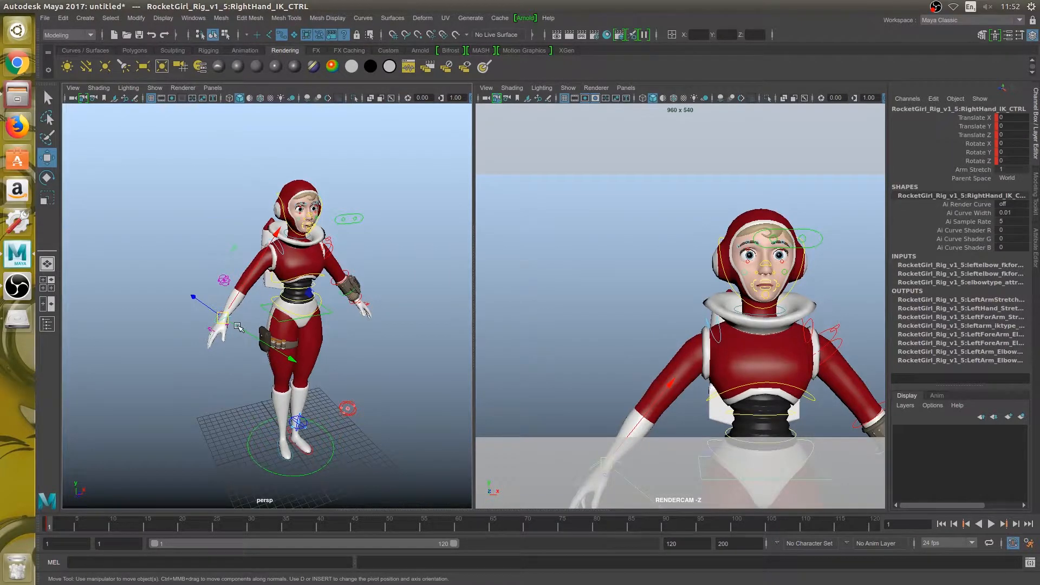
alt+right_drag(239, 328, 168, 332)
scroll(157, 328, down, 2)
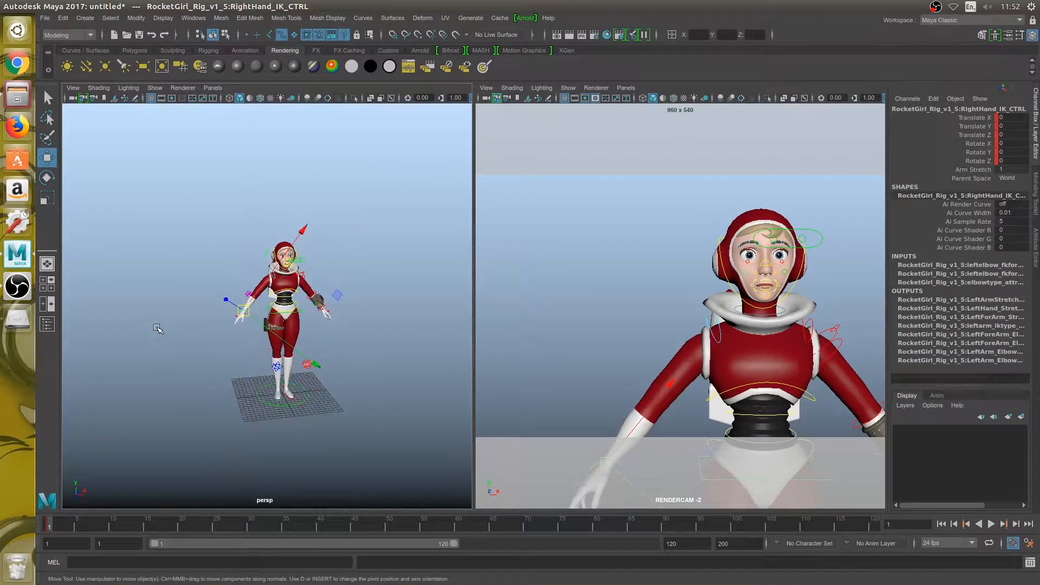
scroll(157, 328, up, 2)
scroll(157, 328, down, 2)
scroll(157, 328, up, 3)
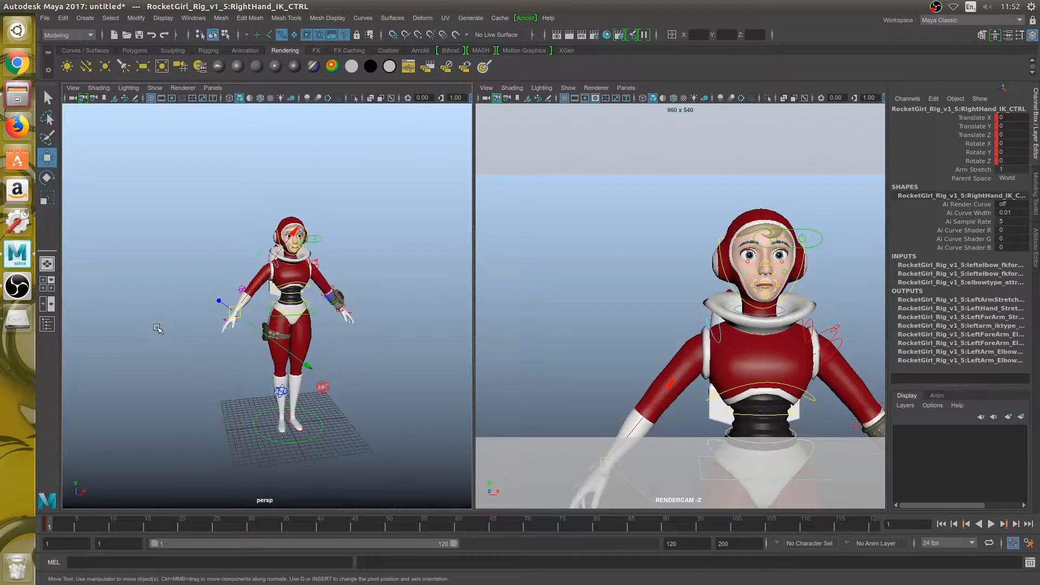
alt+drag(211, 333, 185, 331)
scroll(184, 331, up, 2)
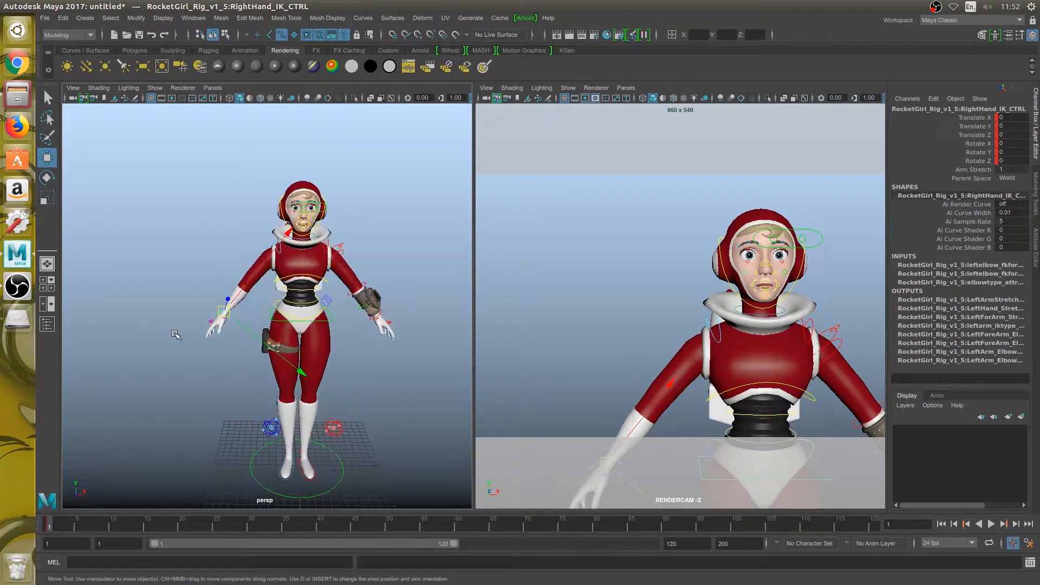
scroll(184, 332, up, 2)
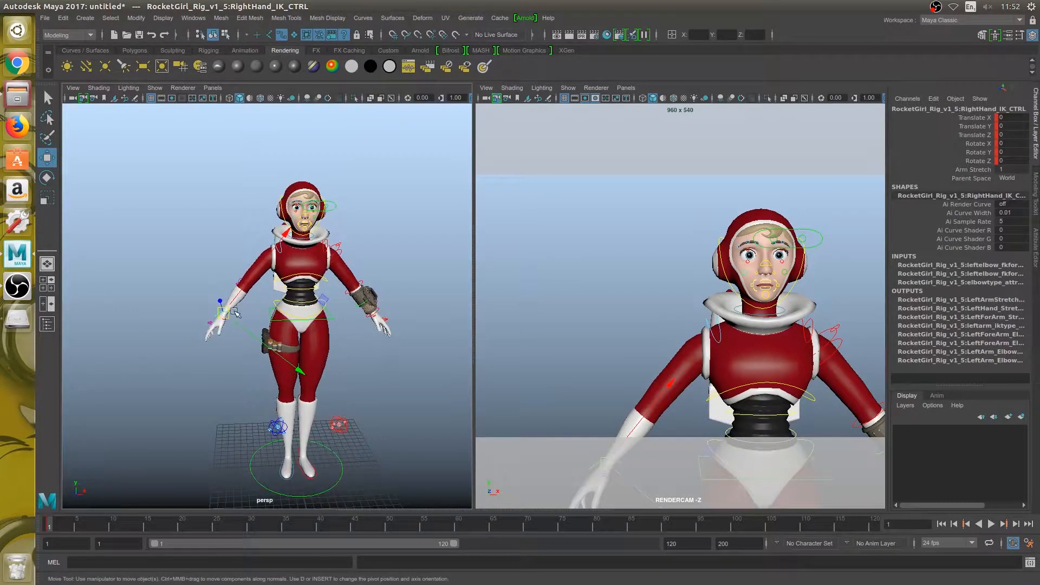
drag(222, 313, 238, 240)
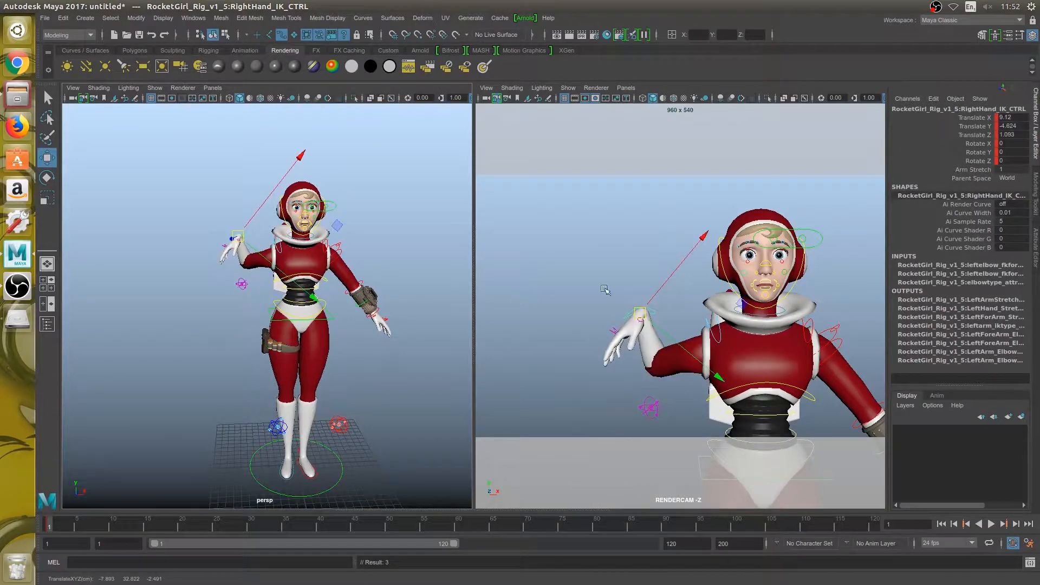
Bring the right hand IK control forward in front of the chest, to about Translate X 6.80, Y -4.00, Z -5.39
alt+drag(251, 293, 329, 297)
scroll(269, 298, up, 3)
scroll(270, 298, up, 2)
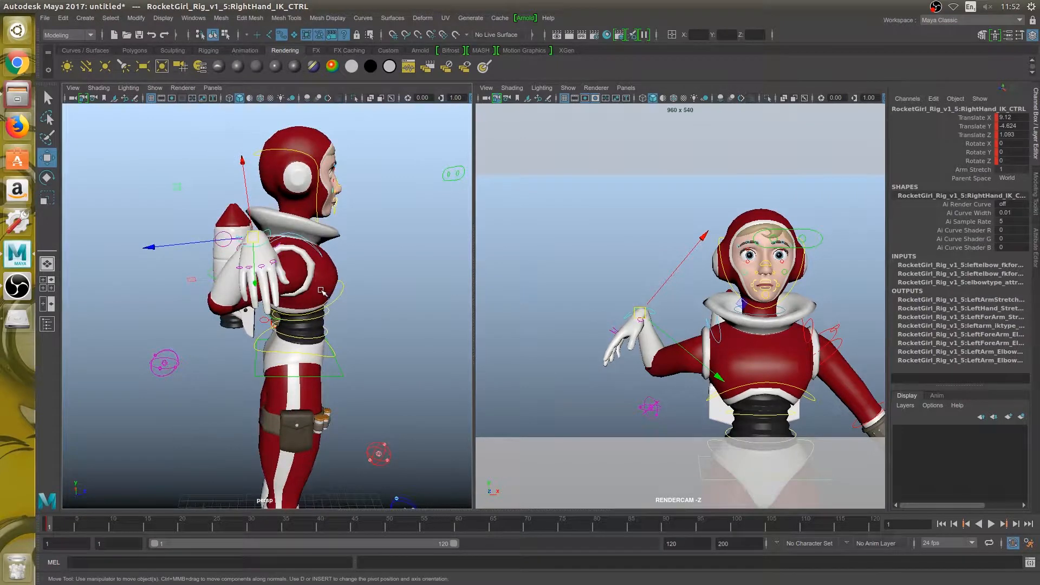
drag(253, 238, 347, 273)
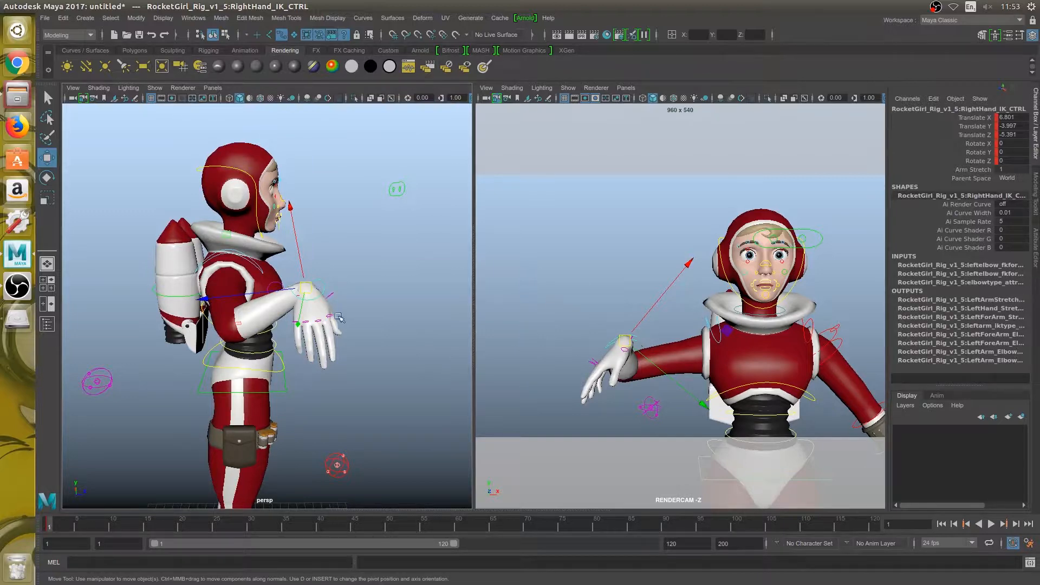
Rotate the right hand upright with its palm facing the render camera, to about X -105.5, Y -24.4, Z 130.0
key(e)
drag(564, 344, 611, 332)
key(shift+e)
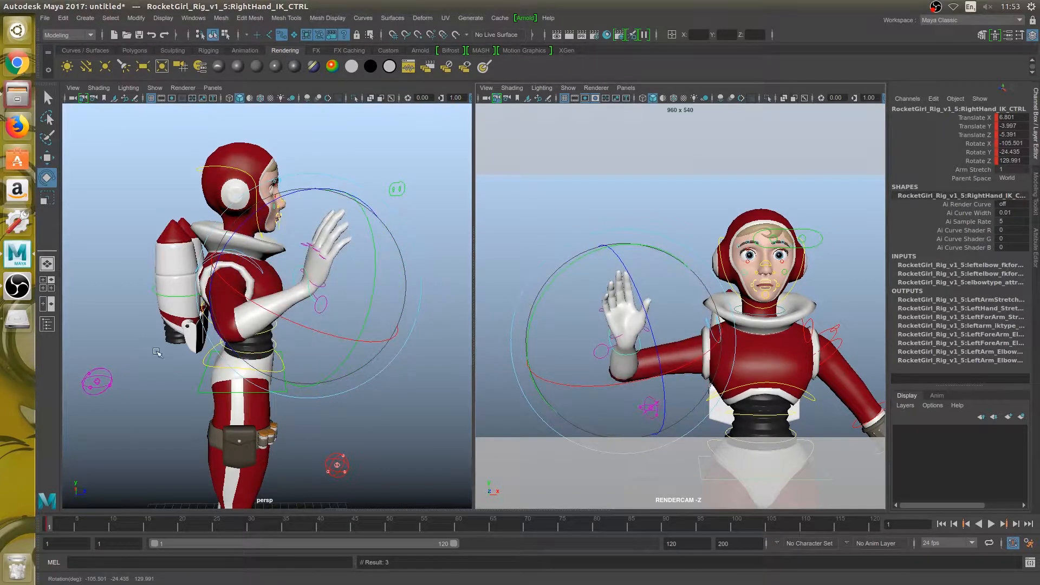
Move the right elbow pole control forward and down below the arm, to about Translate X -2.10, Y -8.36, Z 12.89
drag(68, 344, 111, 411)
scroll(130, 398, down, 5)
key(w)
scroll(162, 384, up, 2)
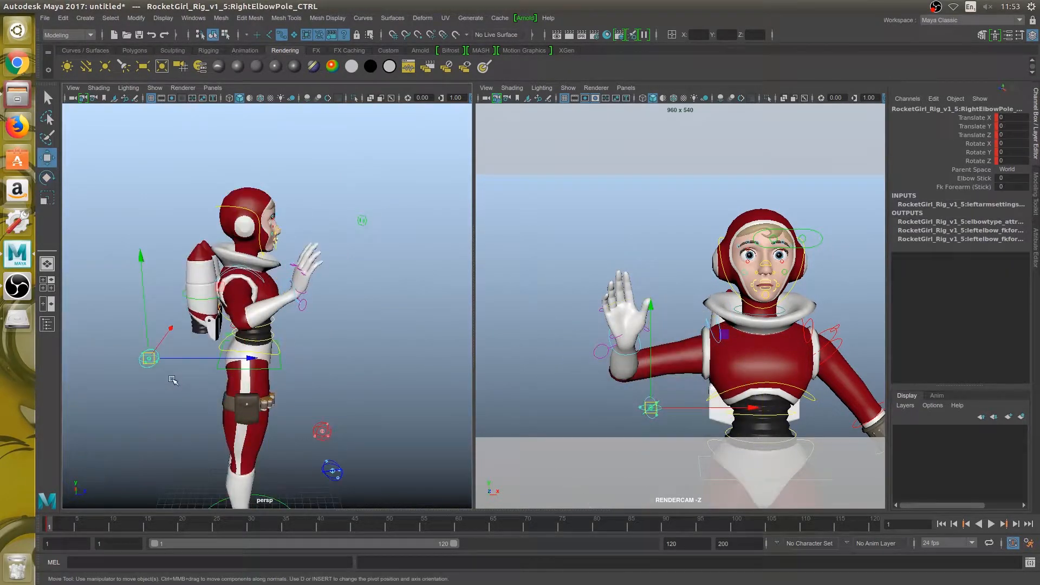
middle_drag(172, 379, 243, 429)
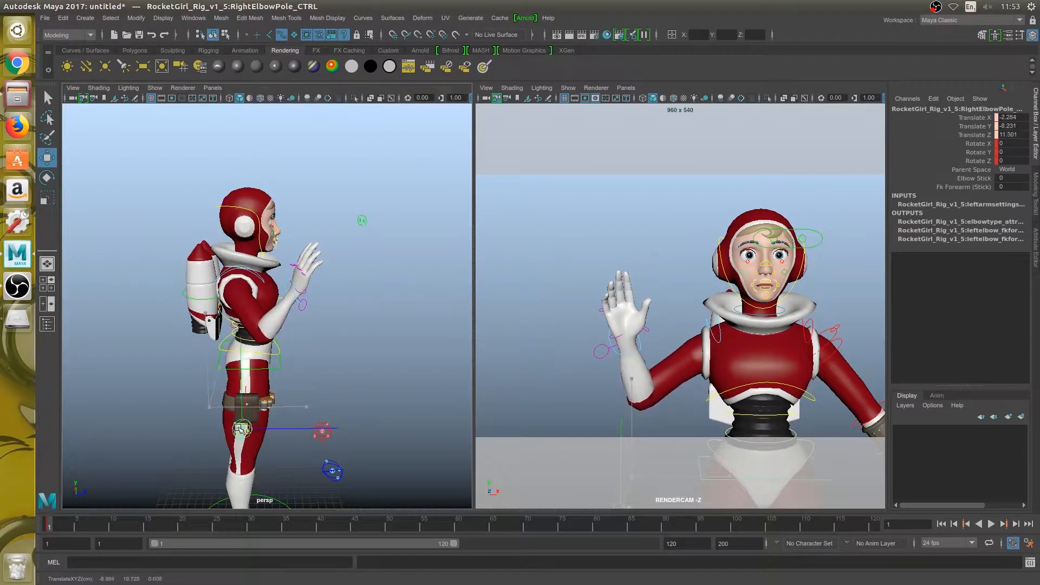
drag(240, 430, 248, 432)
Move the right hand IK control further forward and tilt the hand outward, to about Rotate X -82.4, Y -2.5, Z 113.8
alt+drag(283, 393, 219, 340)
alt+drag(208, 403, 238, 428)
alt+drag(243, 343, 286, 273)
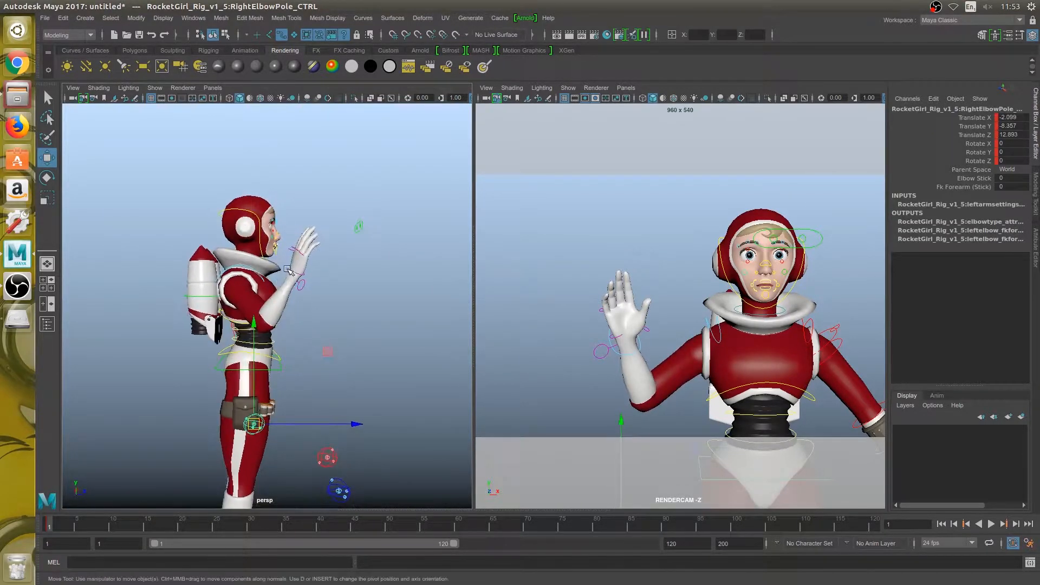
click(285, 272)
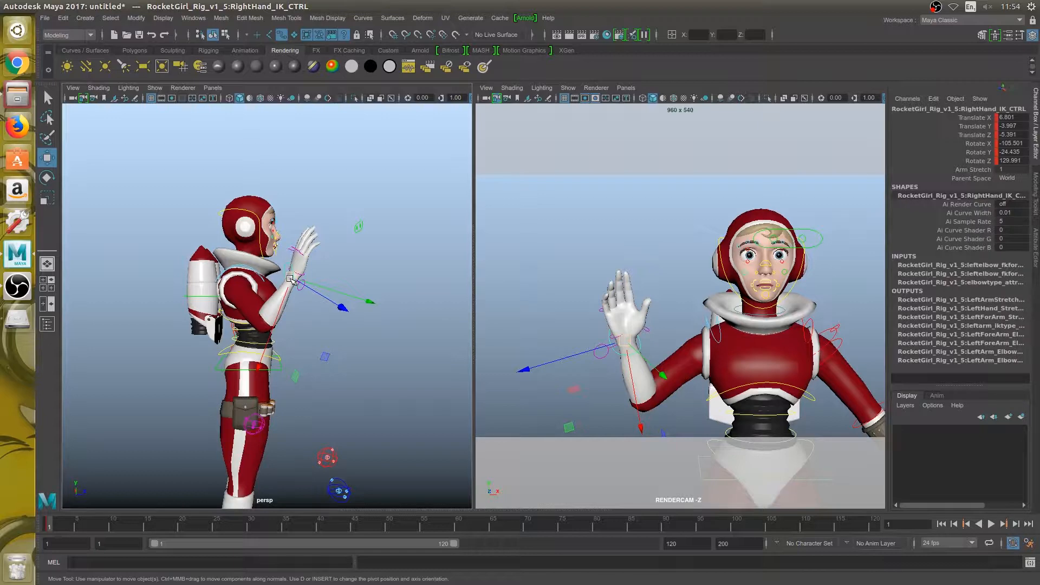
drag(292, 279, 323, 267)
key(e)
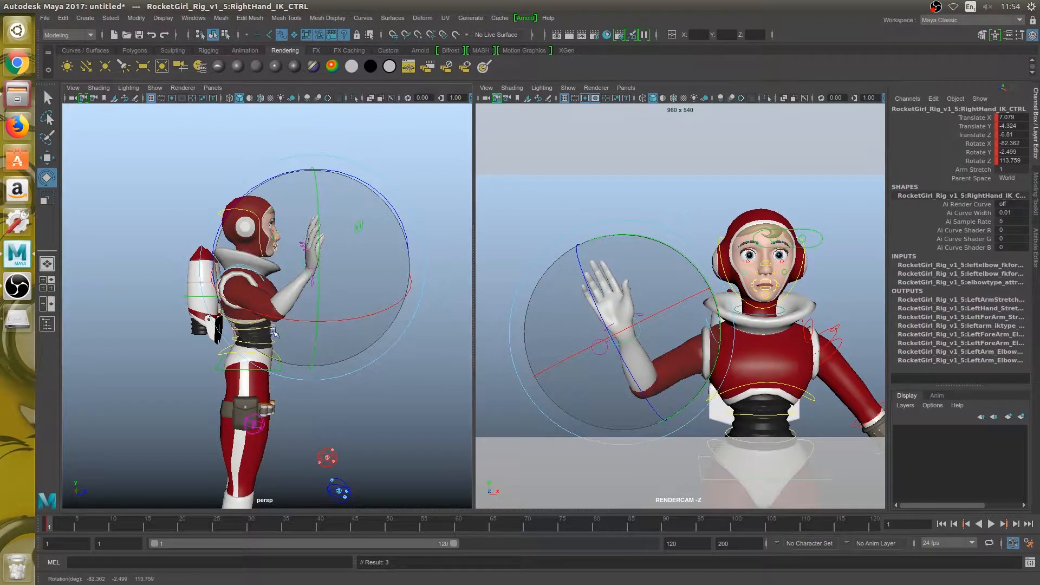
Pull the right hand back slightly and in toward the shoulder, to about Translate X 9.58, Y -2.01, Z -6.14
key(w)
drag(328, 271, 302, 276)
alt+drag(327, 287, 223, 293)
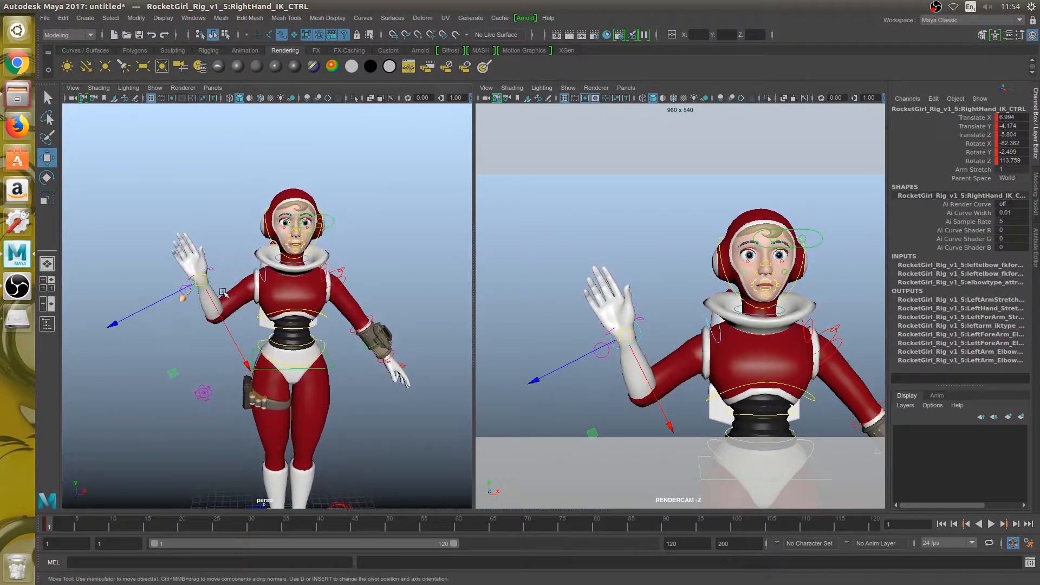
middle_drag(223, 293, 281, 264)
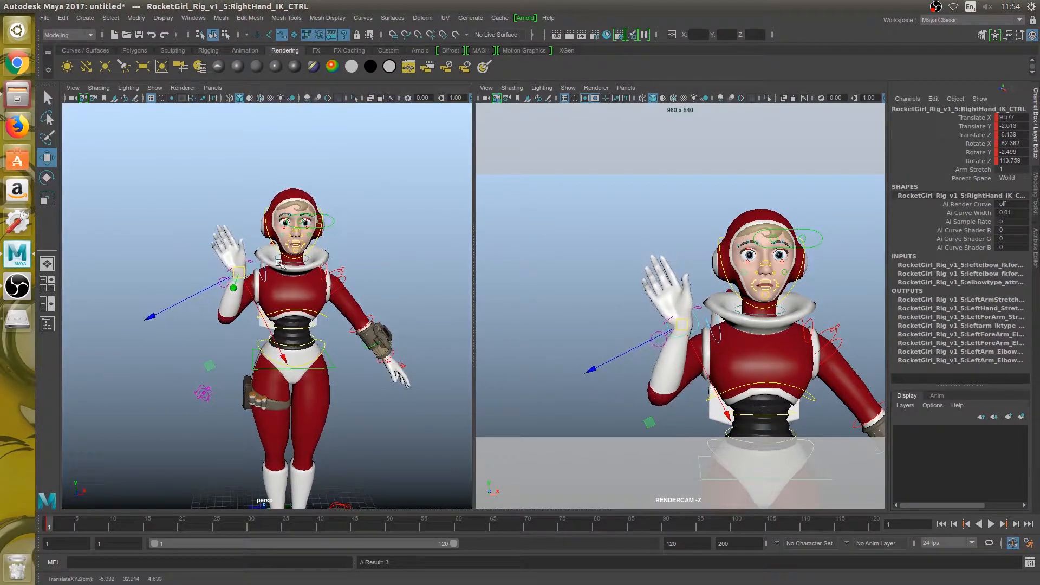
key(e)
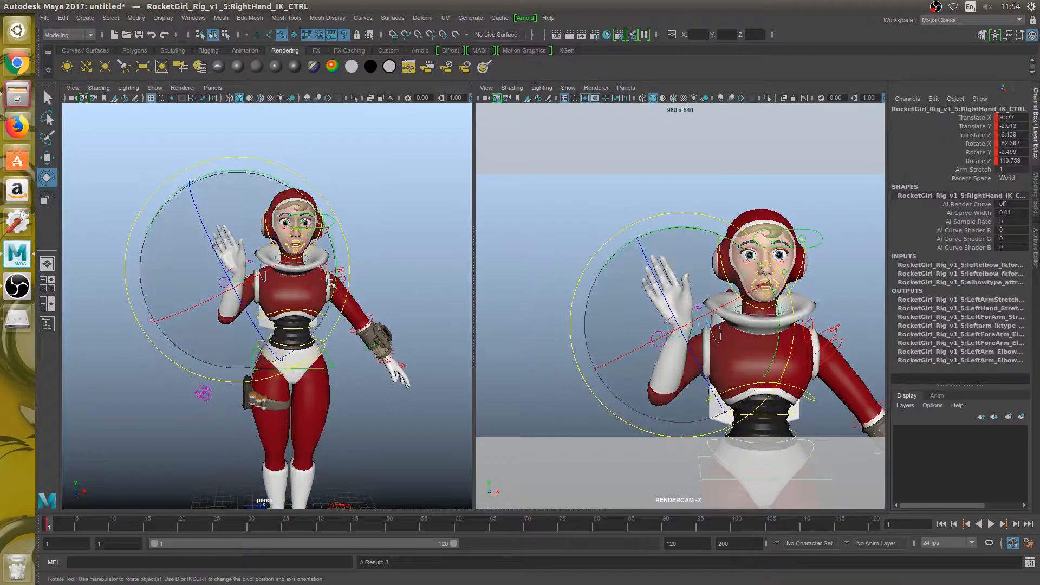
Select the root transform control and shift the whole character slightly sideways toward the middle of the render frame
key(q)
scroll(333, 414, down, 5)
click(310, 436)
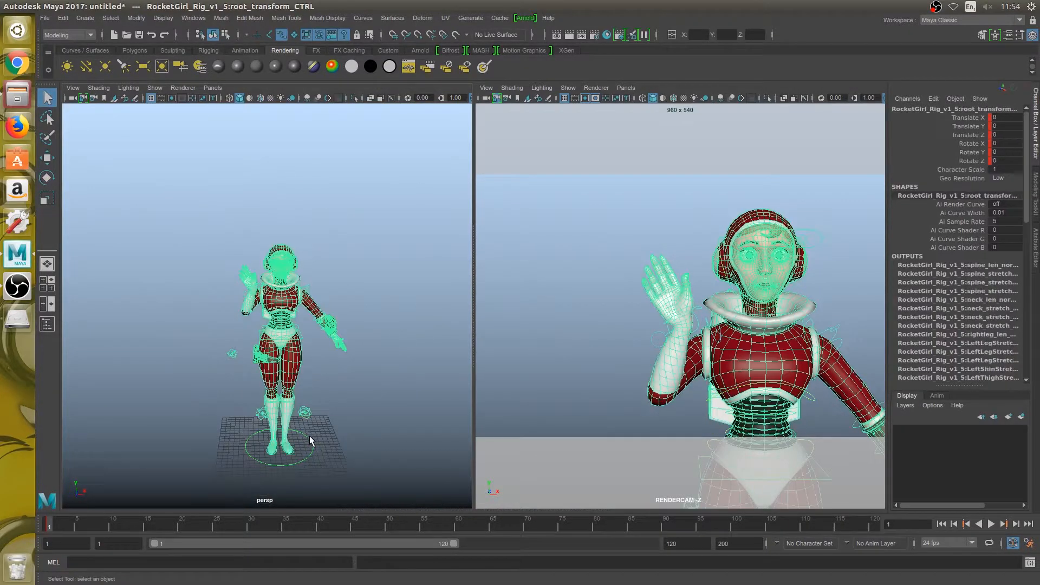
key(w)
drag(375, 445, 364, 445)
click(402, 348)
Reframe the perspective view on the upper body and move the right hand IK control outward, away from the shoulder
click(651, 326)
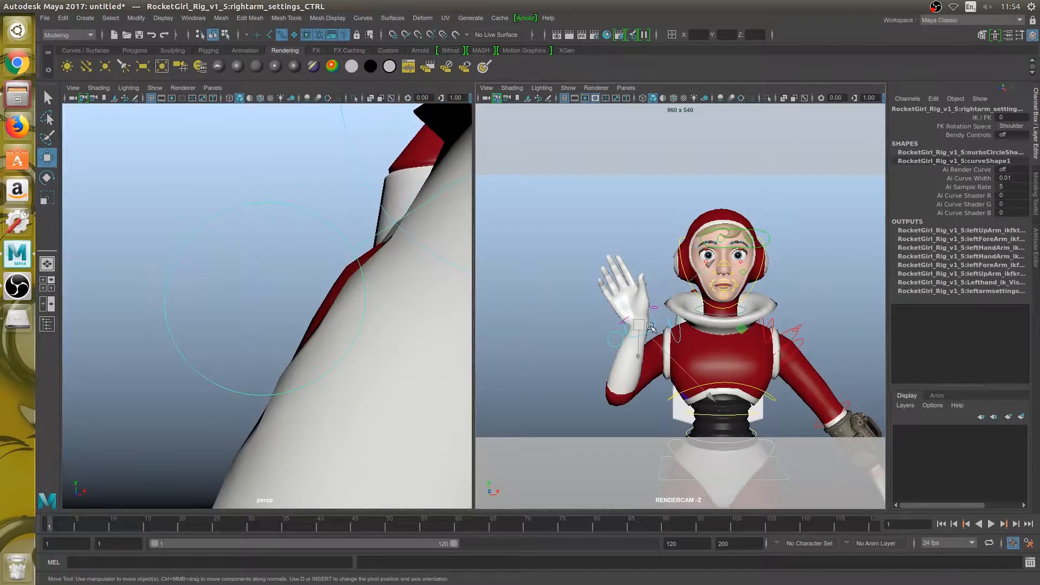
scroll(413, 297, down, 10)
alt+right_drag(340, 331, 343, 232)
alt+middle_drag(343, 232, 303, 225)
alt+right_drag(304, 226, 318, 331)
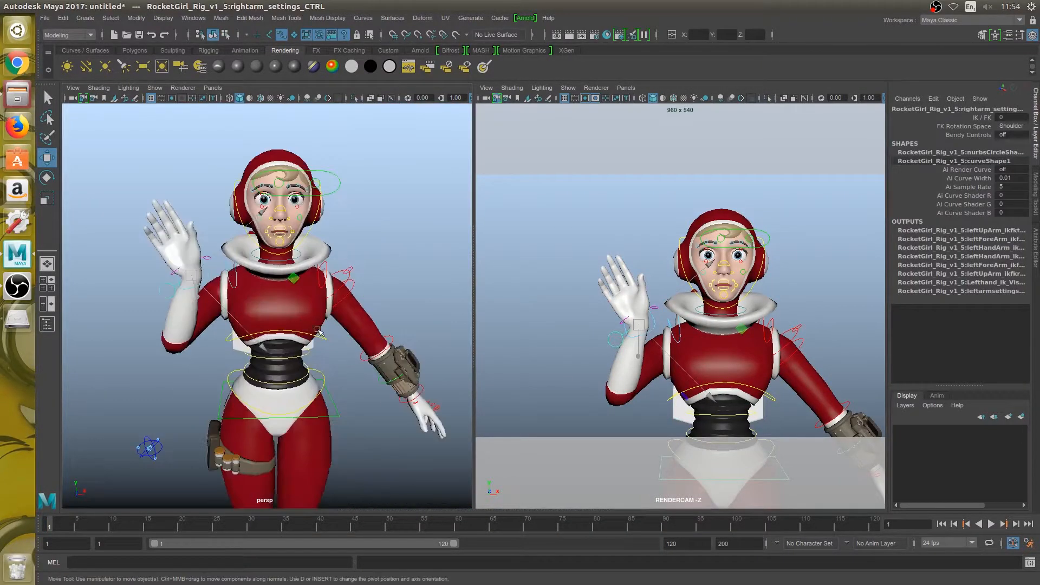
click(650, 327)
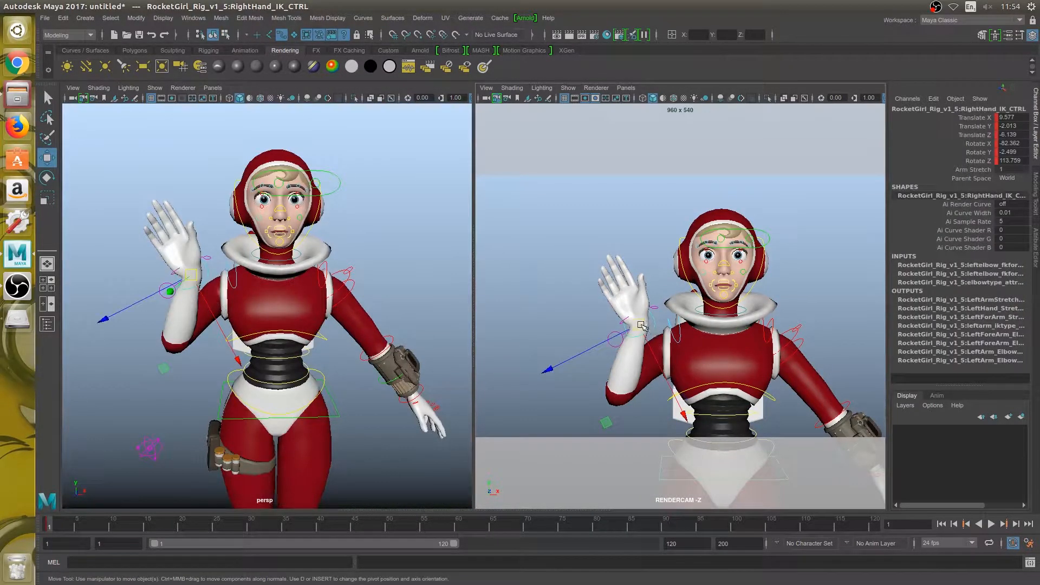
drag(642, 325, 608, 320)
mouse_move(288, 298)
alt+mouse_down()
mouse_move(237, 295)
mouse_move(352, 290)
mouse_move(277, 292)
alt+mouse_up()
Rotate the right hand so its fingers lean toward the head, to about X -105.1, Y -17.7, Z 164.0
key(e)
drag(613, 283, 664, 304)
key(w)
key(e)
drag(612, 324, 655, 314)
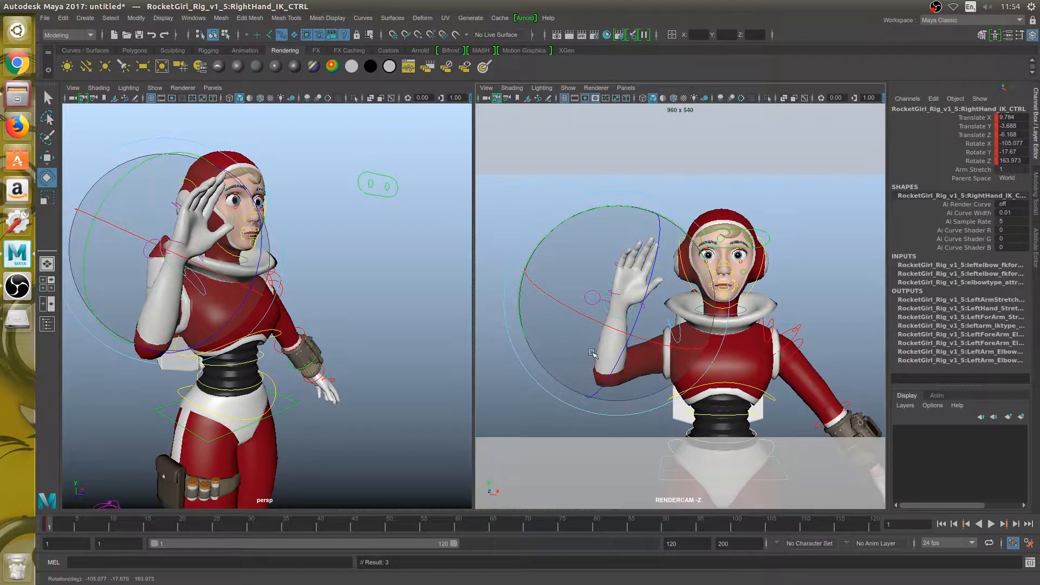
Refine the right hand to about Translate X 9.64, Y -4.06, Z -6.15 and Rotate X -105.9, Y -13.7, Z 167.2
key(w)
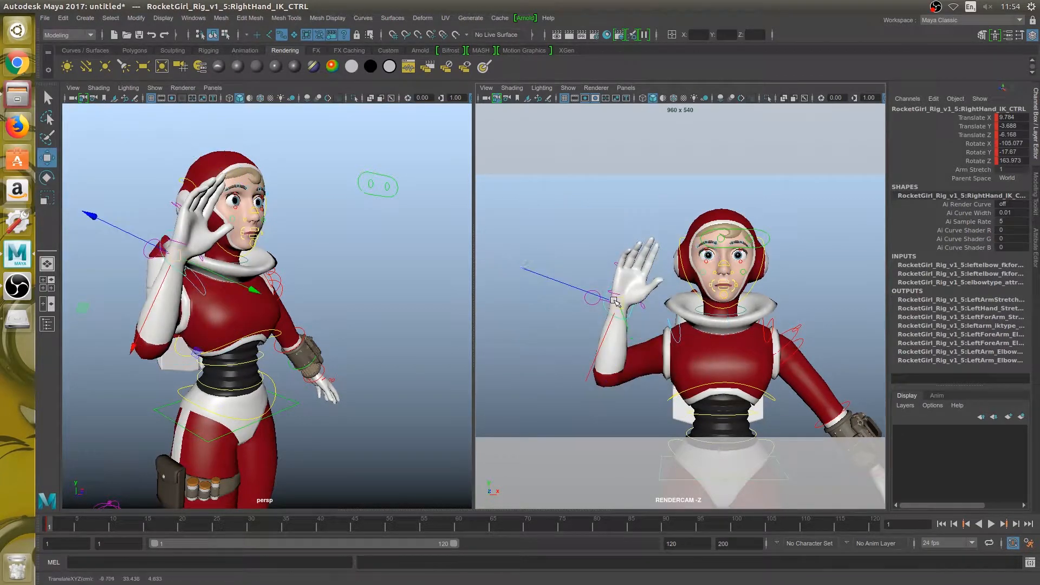
drag(569, 286, 654, 335)
key(e)
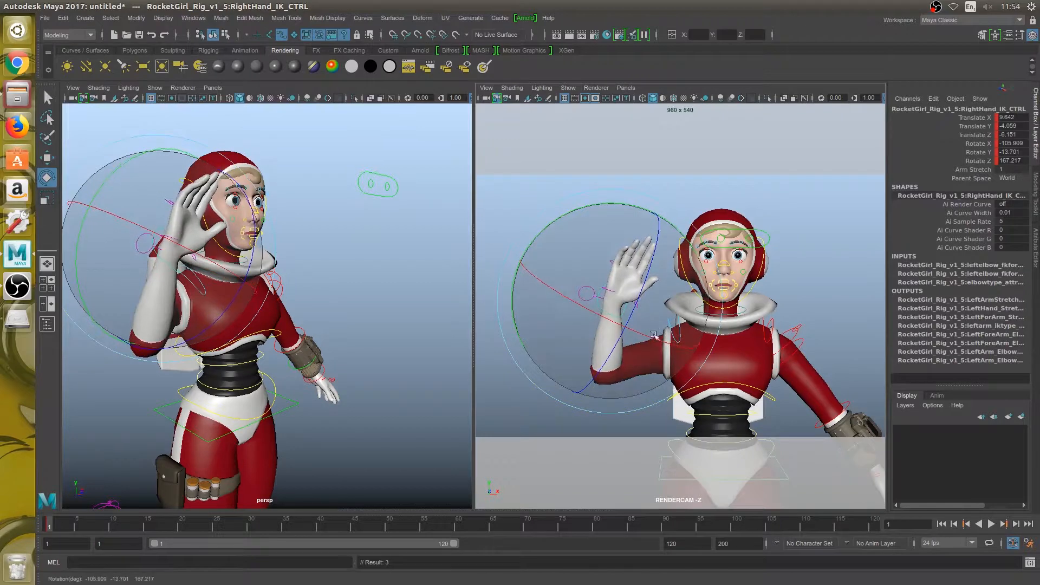
Check the raised arm from the side and rotate the right hand IK control to about X -105.4, Y -0.7, Z 163.6
click(337, 283)
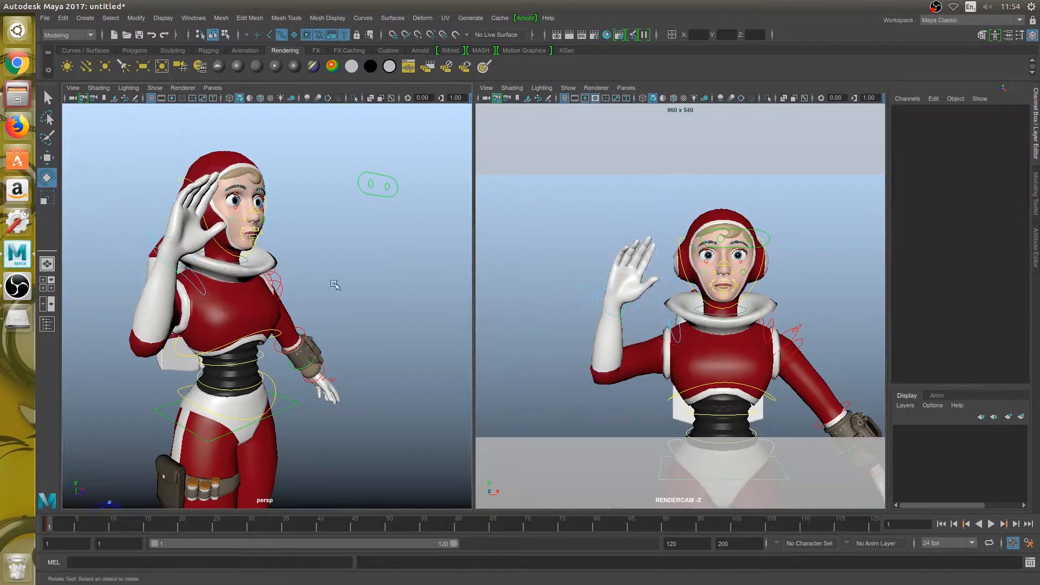
mouse_move(337, 283)
alt+mouse_down()
mouse_move(303, 275)
mouse_move(323, 281)
alt+mouse_up()
alt+drag(264, 260, 274, 262)
click(248, 252)
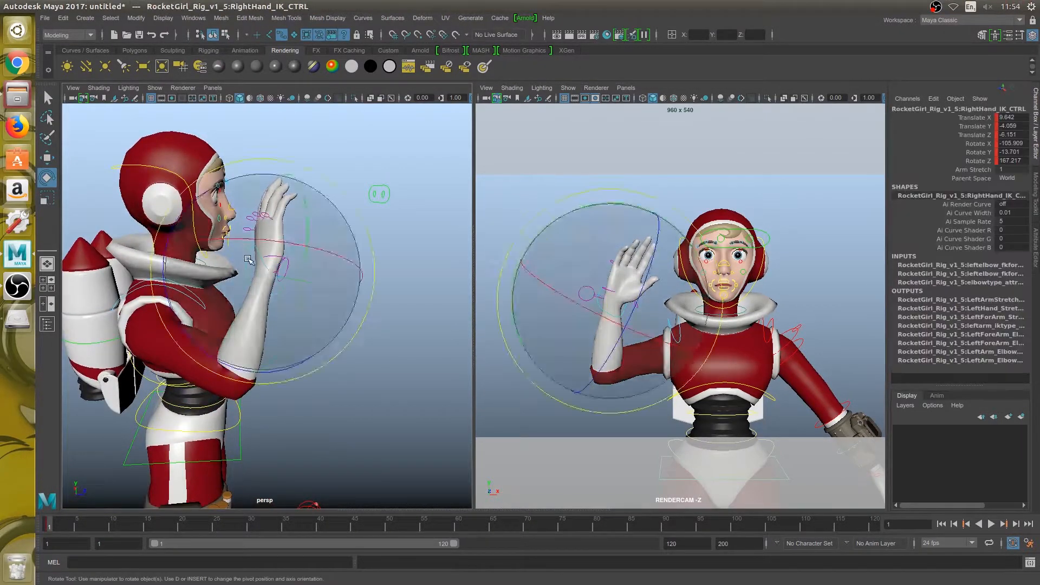
key(w)
key(e)
key(w)
key(e)
drag(168, 304, 177, 327)
alt+drag(253, 327, 236, 328)
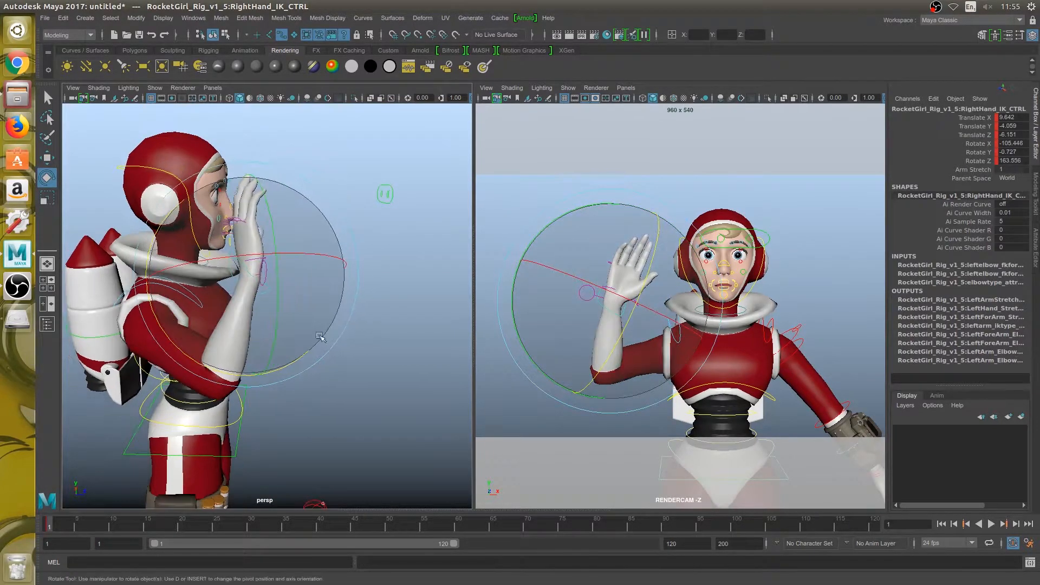
Examine the raised right arm from the front in the perspective view and reselect the right hand IK control
click(354, 343)
scroll(354, 344, down, 3)
alt+drag(354, 344, 449, 331)
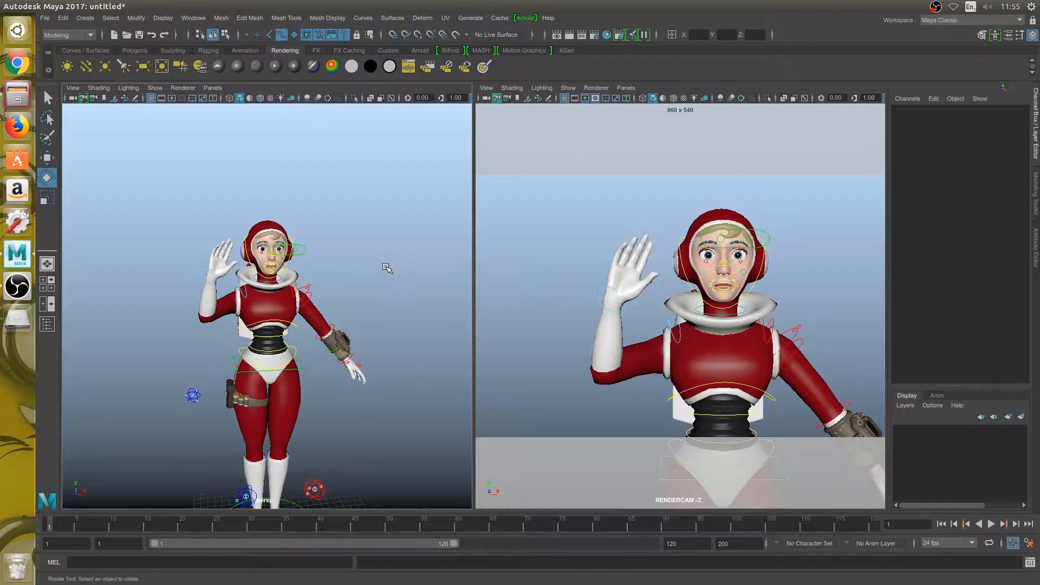
scroll(387, 268, up, 2)
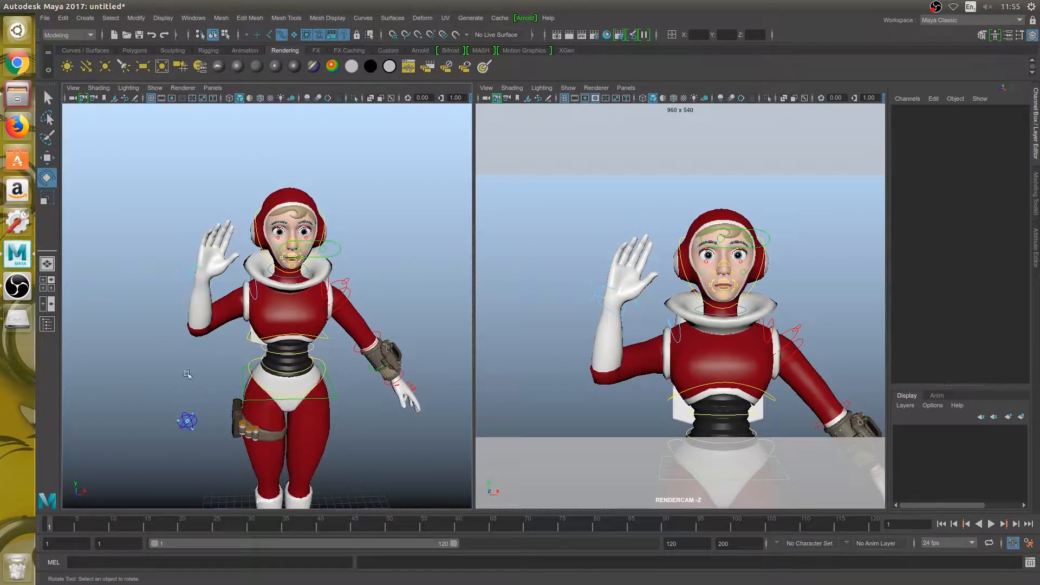
click(194, 282)
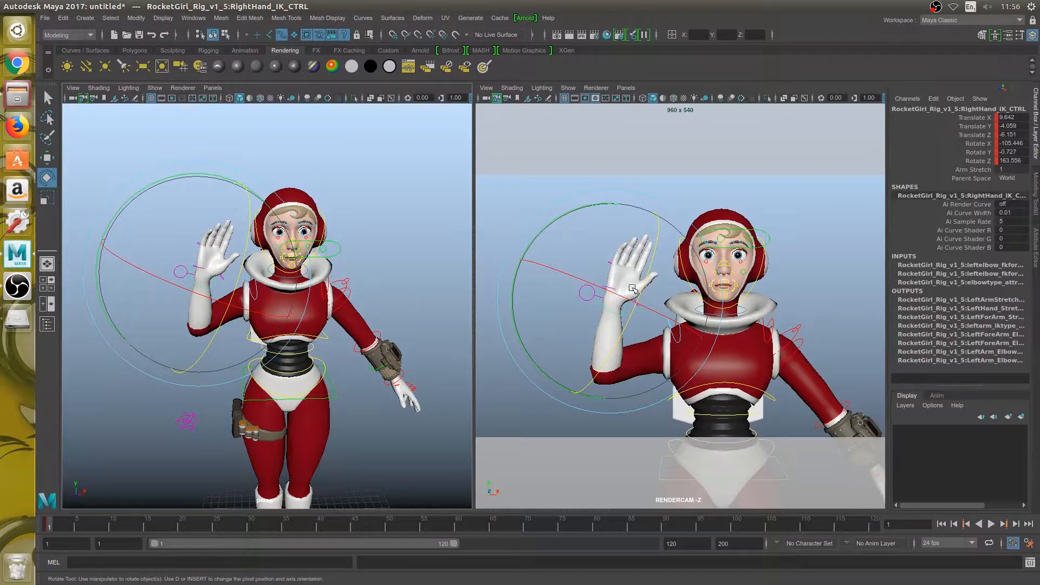
Go to frame 9, shorten the visible playback range to end at frame 19, and undo the trial move of the right hand
key(w)
click(104, 525)
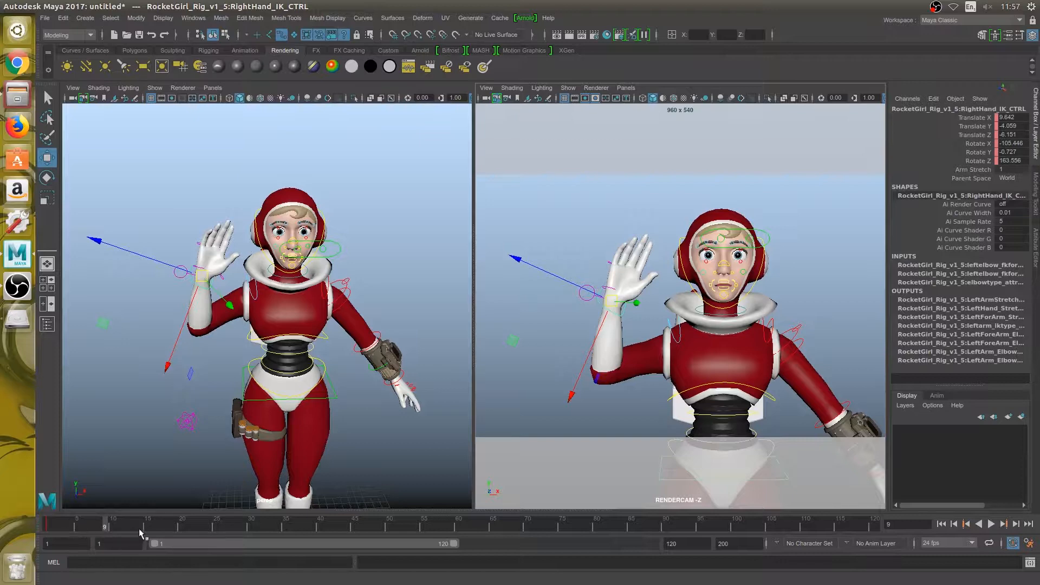
drag(454, 543, 204, 544)
key(ctrl+z)
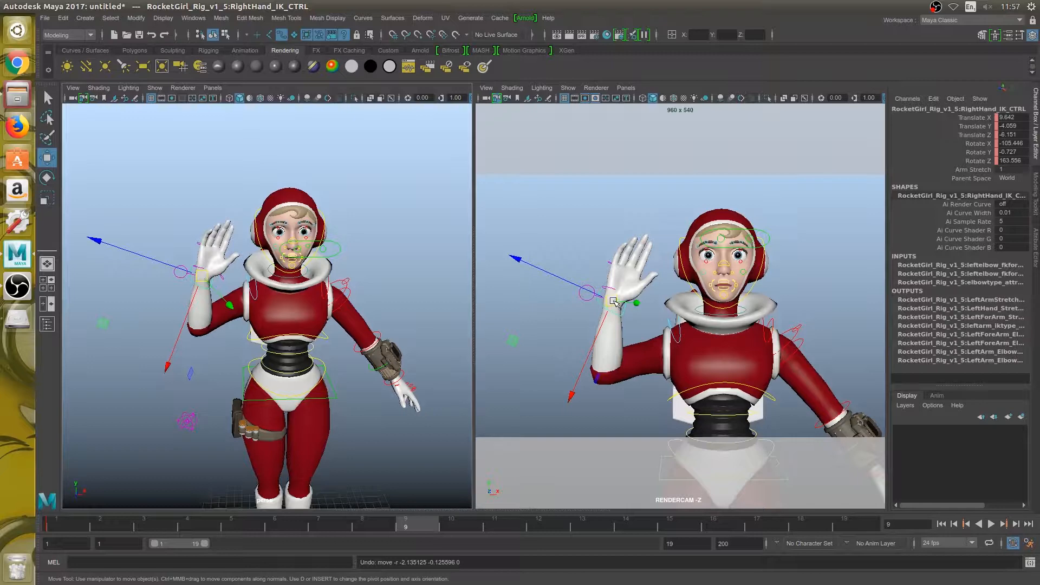
Pose the right hand outward at frame 9, about Translate X 8.94, Y -4.98, Z -6.07 and Rotate X -100.5, Y -11.4, Z 119.2, and preview it
drag(615, 302, 594, 302)
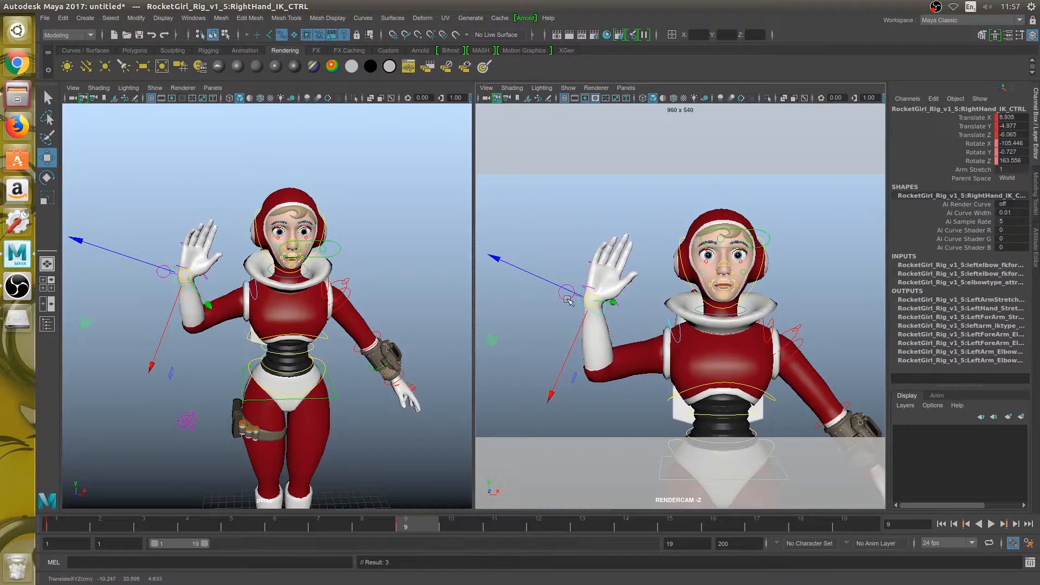
key(e)
drag(496, 301, 486, 432)
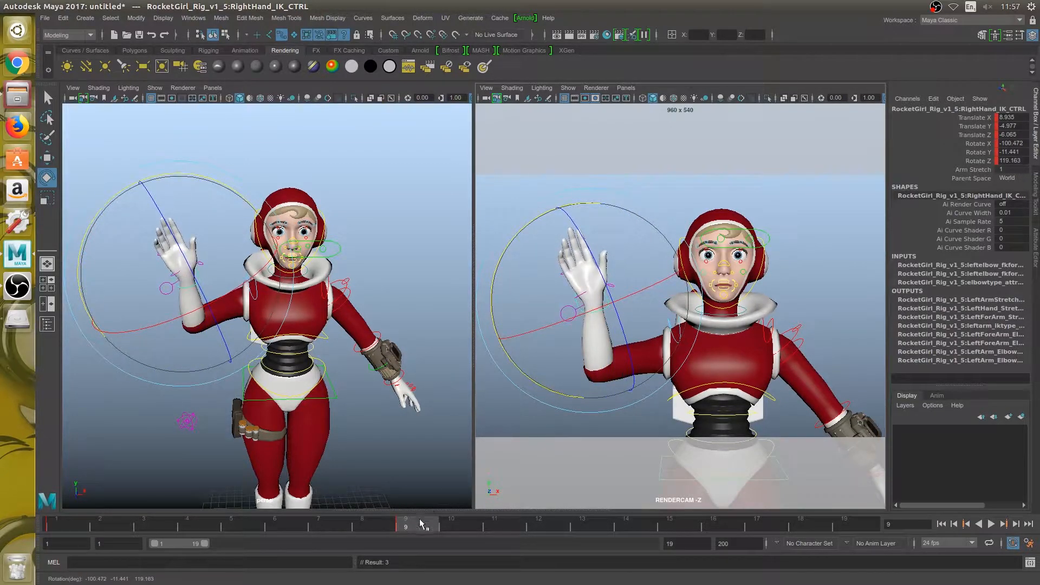
key(alt+v)
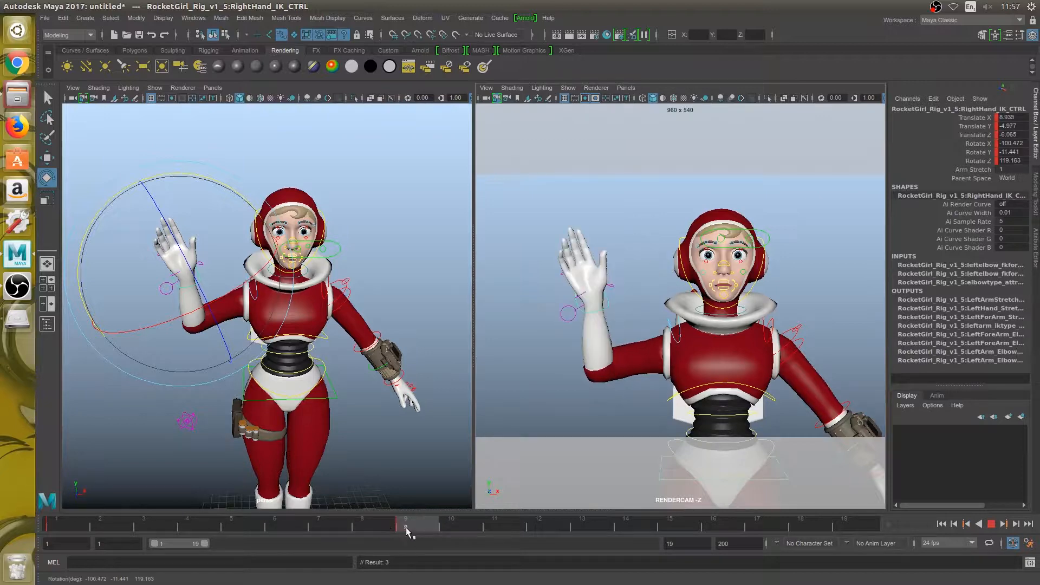
click(397, 522)
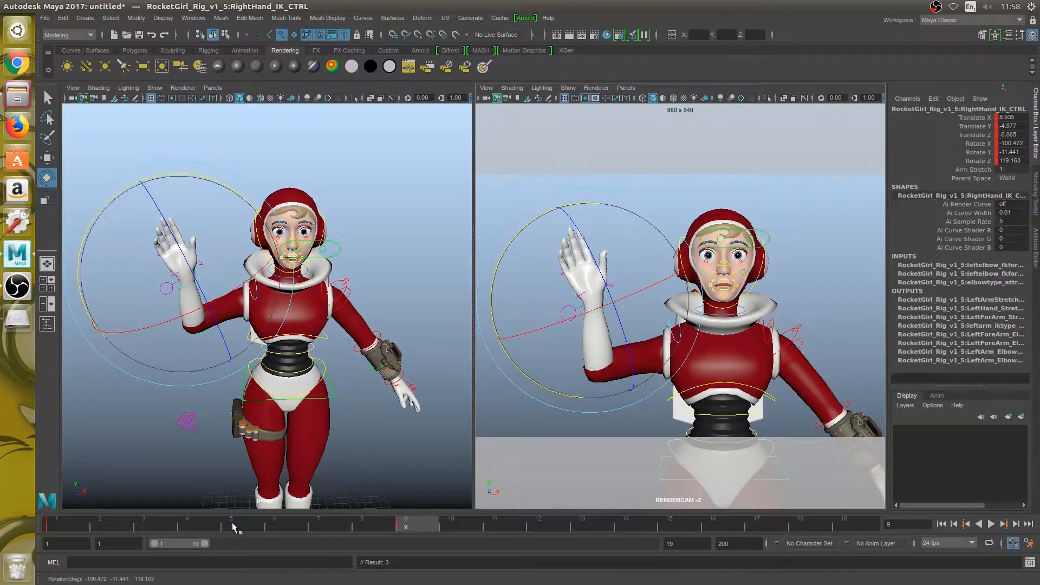
Try holding the raised-hand pose with a key at frame 5 and moving the outward pose's key to frame 8, previewing the timing
click(233, 526)
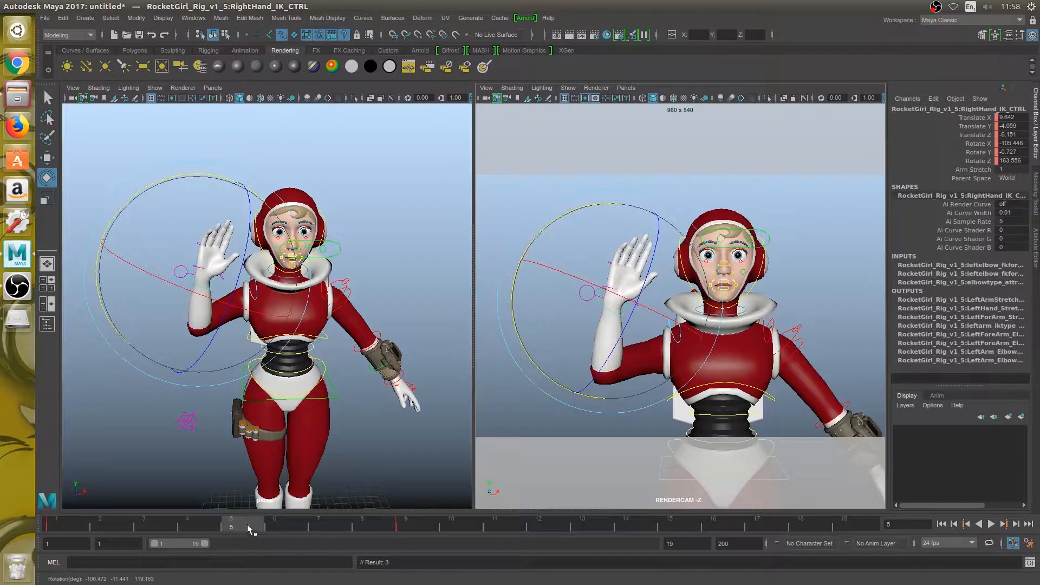
click(79, 524)
key(alt+v)
drag(79, 524, 307, 525)
shift+click(415, 525)
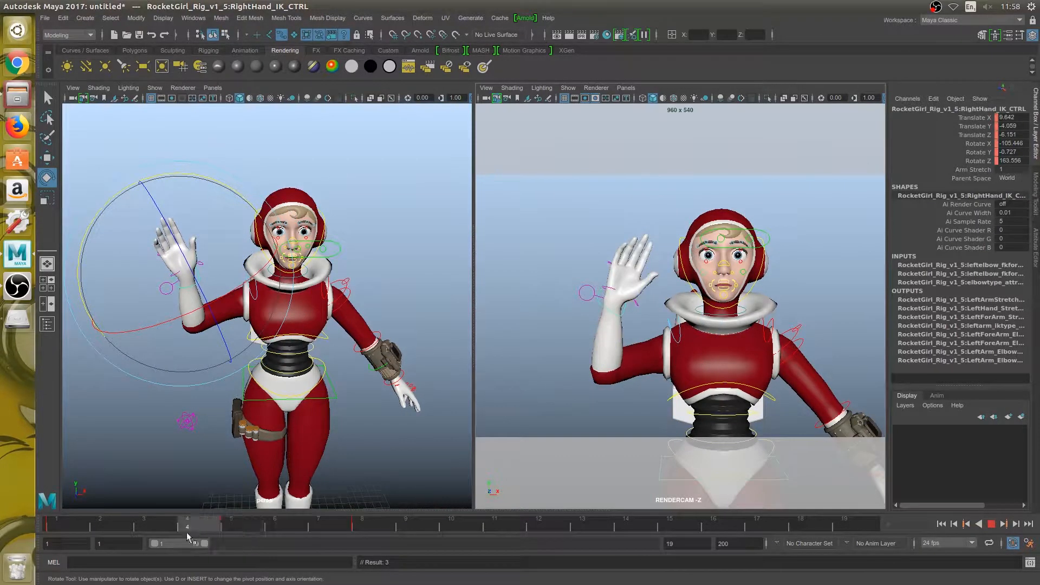
click(78, 534)
drag(79, 534, 238, 524)
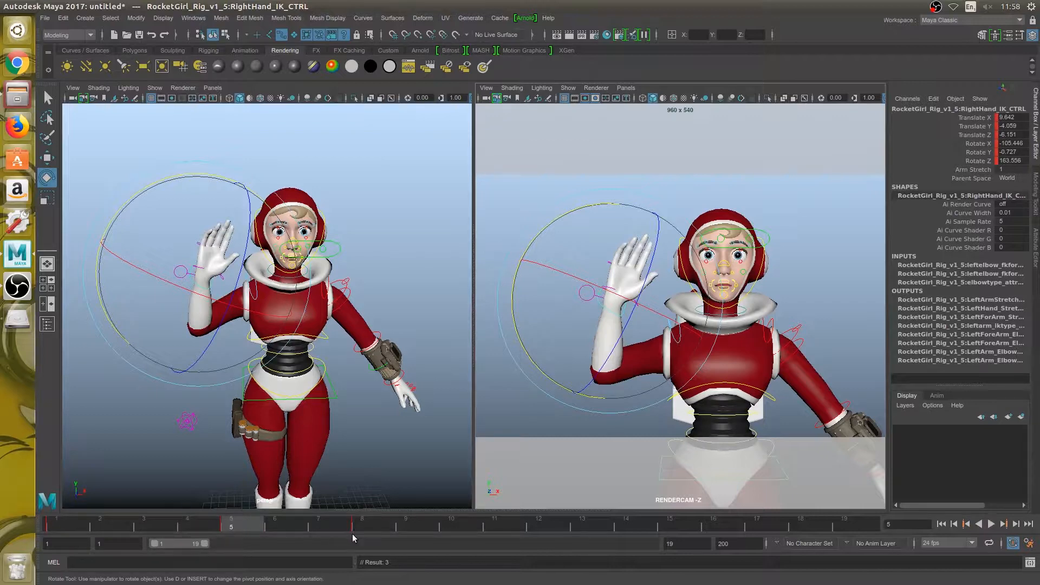
key(alt+v)
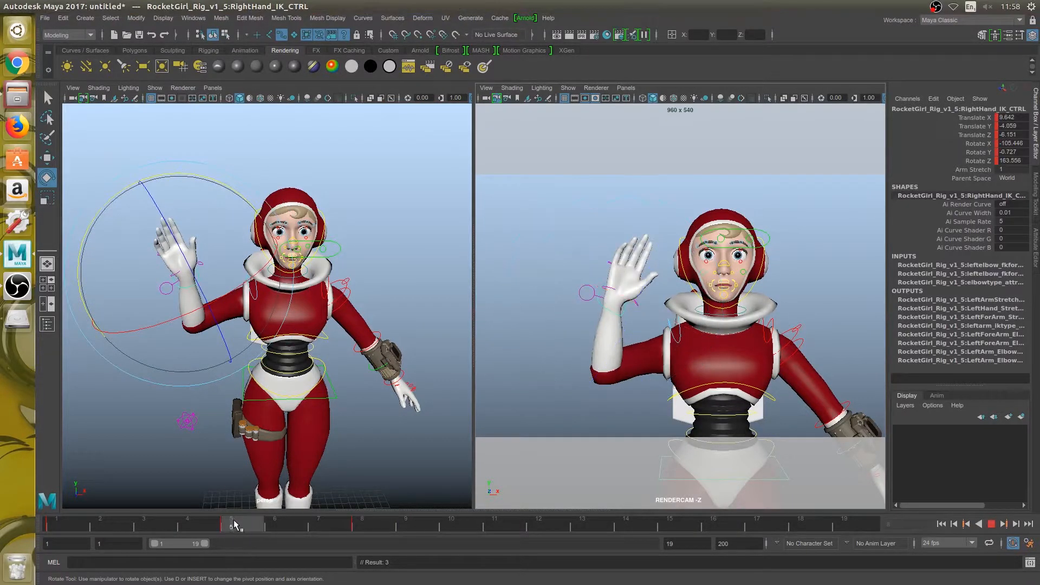
key(alt+v)
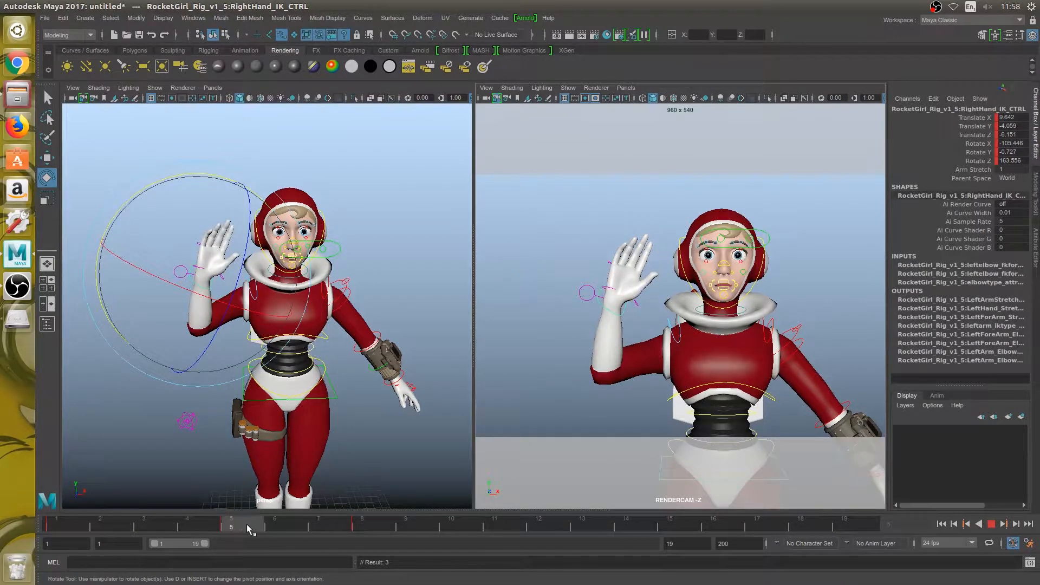
Try the wave timing with the outward pose's key moved back to frame 9, and play the animation
drag(248, 528, 391, 527)
shift+click(367, 530)
key(alt+v)
key(alt+v)
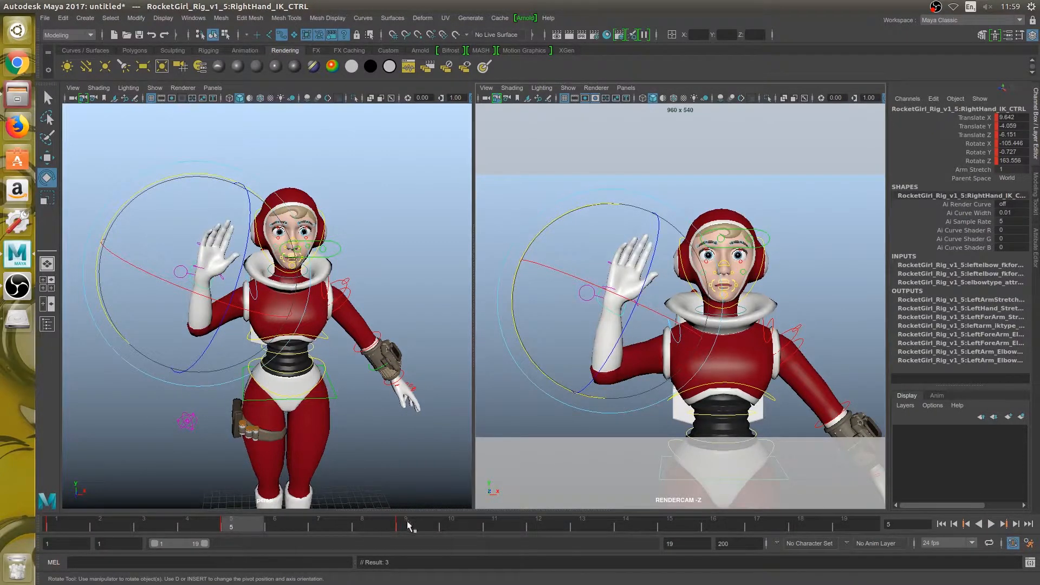
drag(406, 525, 70, 527)
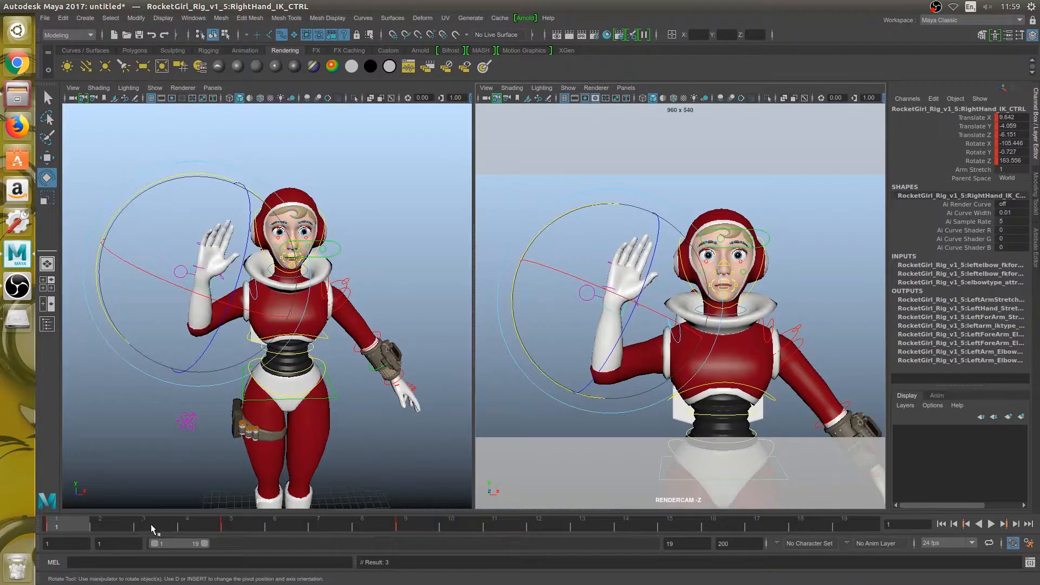
Try adding right-hand keys at frames 3 and 7, preview them, and undo all added keys between frames 1 and 9
click(249, 524)
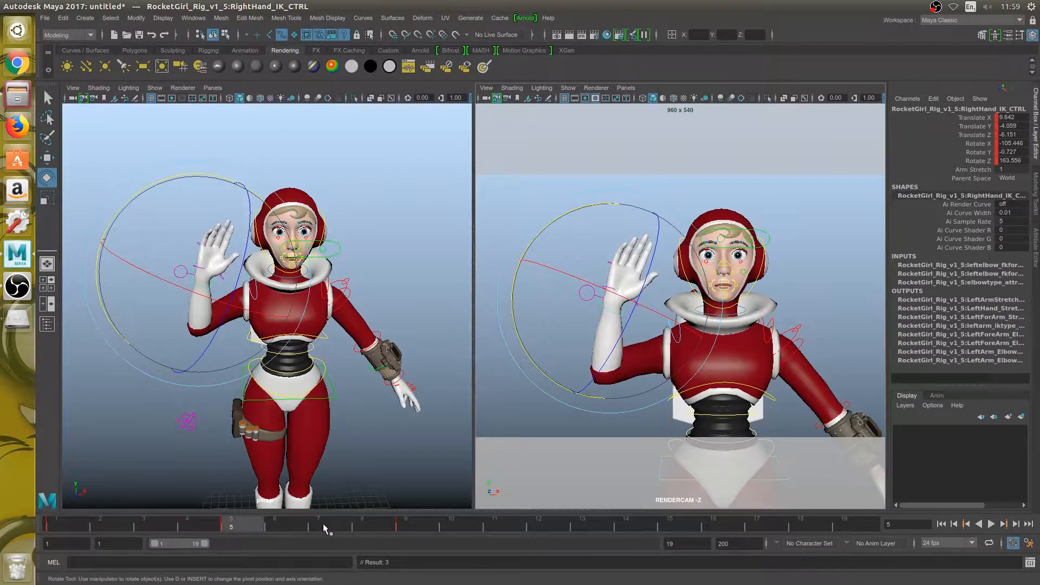
click(323, 523)
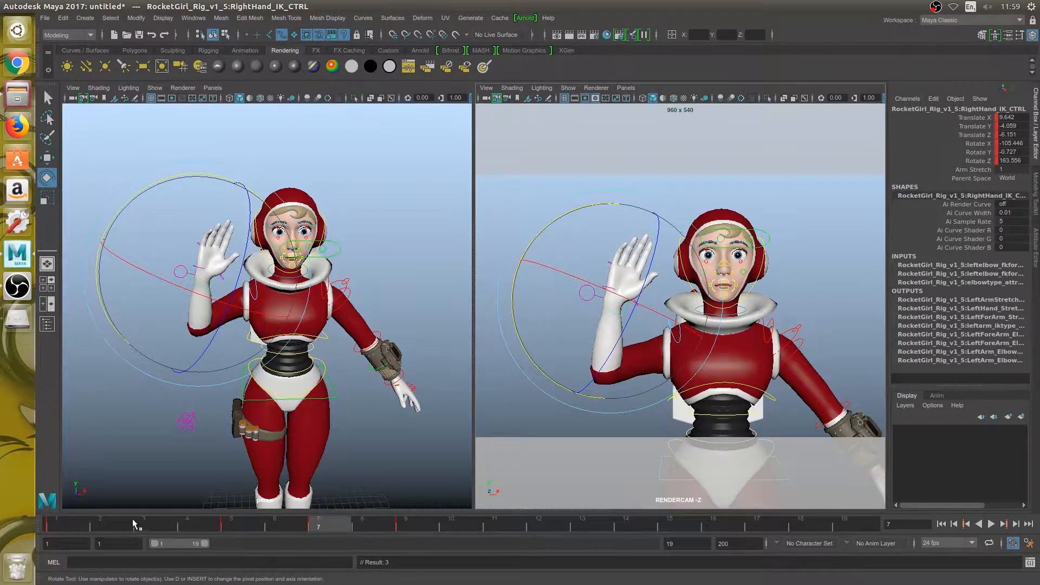
key(alt+v)
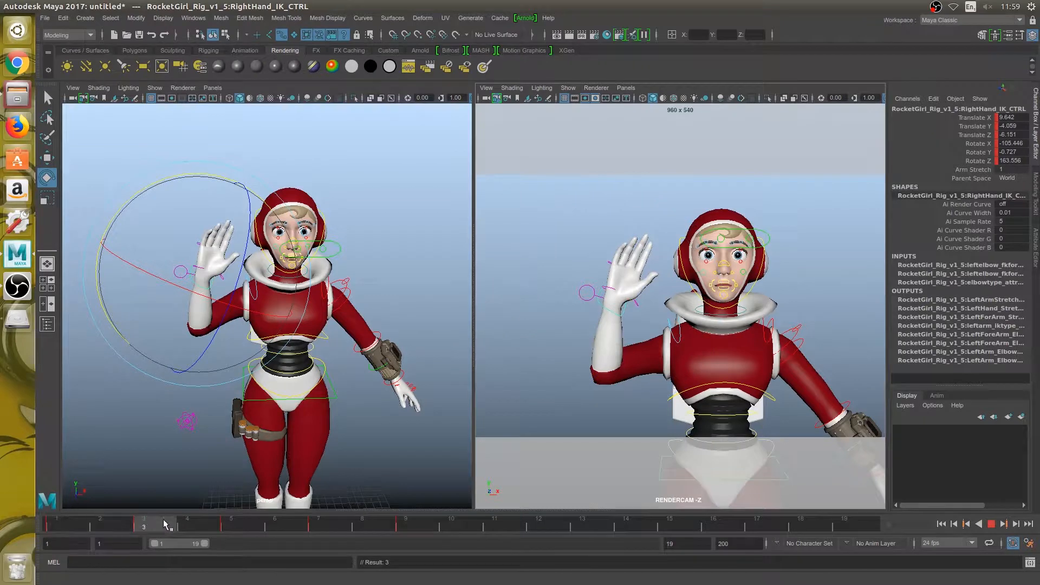
click(327, 528)
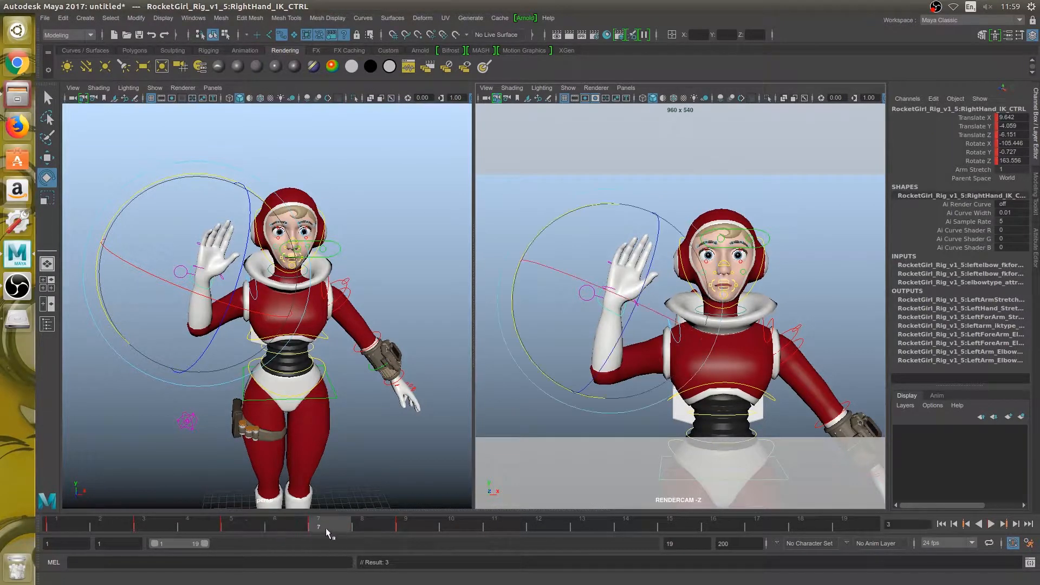
key(w)
key(ctrl+z)
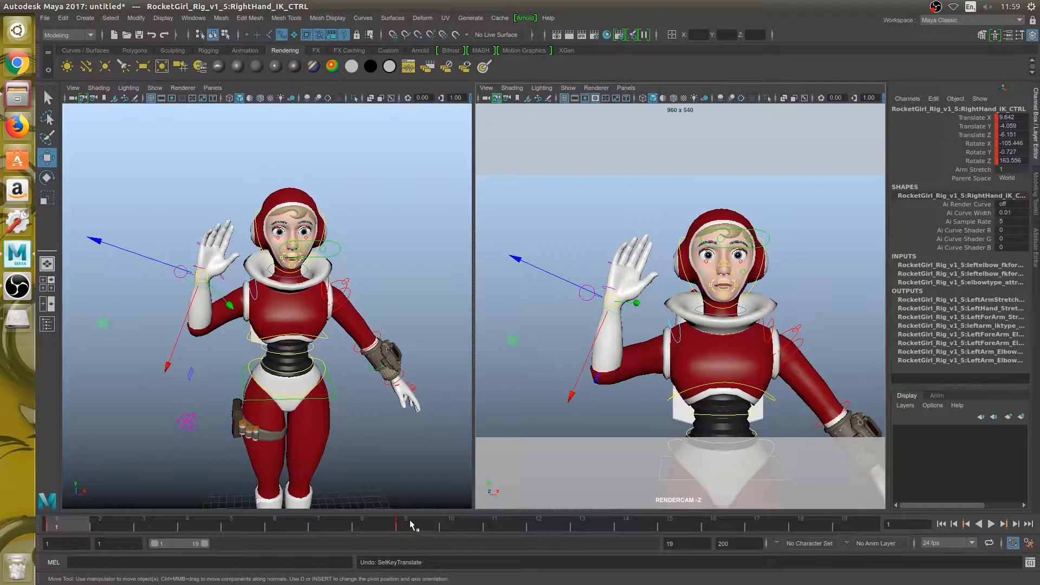
Refine the right hand's position at frame 9 to about Translate X 8.51, Y -4.95, Z -6.01, checking the motion in playback
click(410, 524)
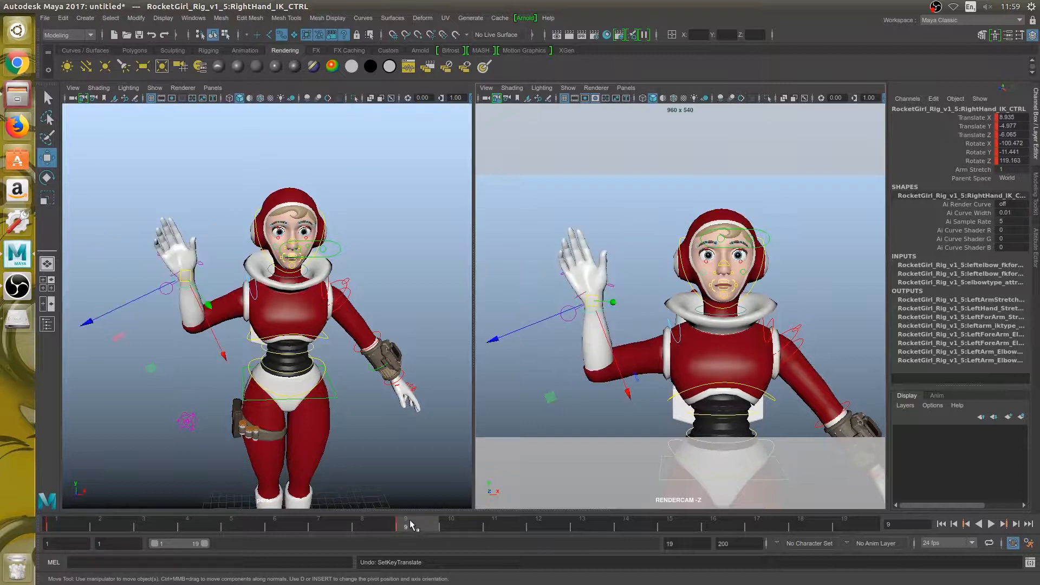
drag(594, 303, 591, 310)
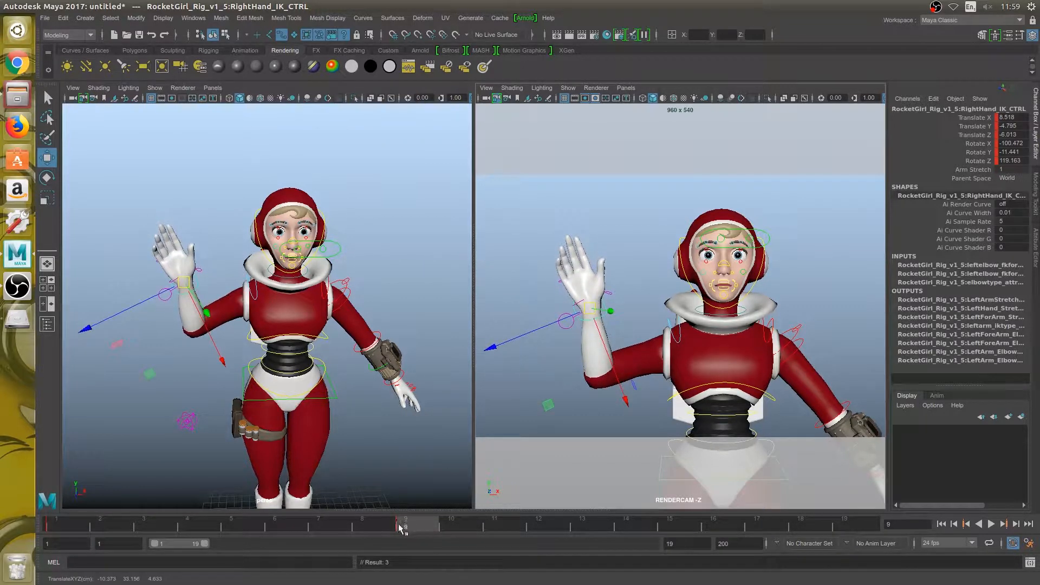
key(alt+v)
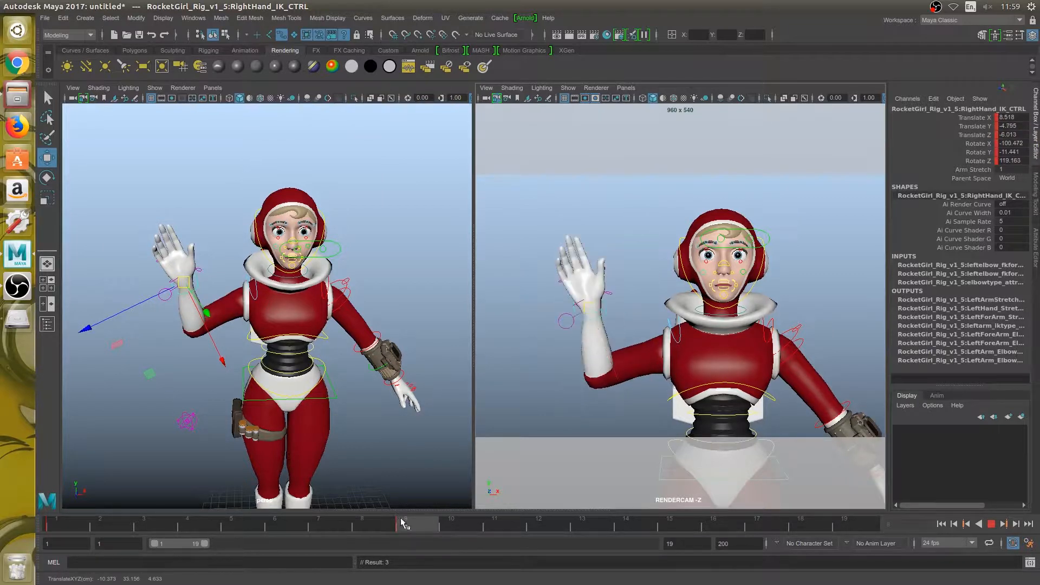
key(alt+v)
drag(591, 313, 588, 308)
mouse_move(398, 526)
mouse_down()
mouse_move(432, 519)
mouse_move(374, 519)
mouse_move(406, 522)
mouse_up()
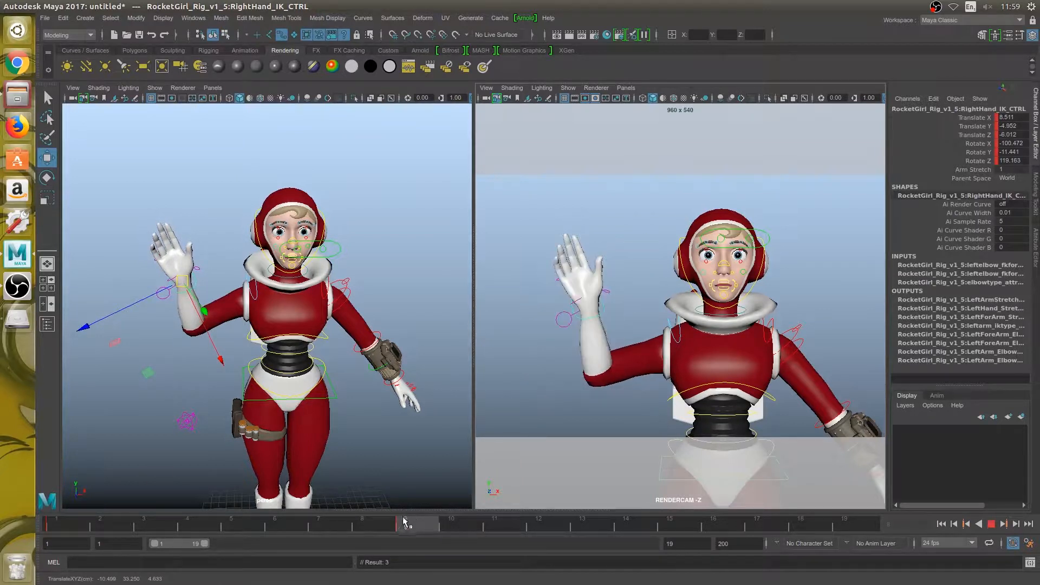
Compare the poses at frames 1, 5 and 9, and copy the right hand's frame 9 key to frame 5
click(241, 522)
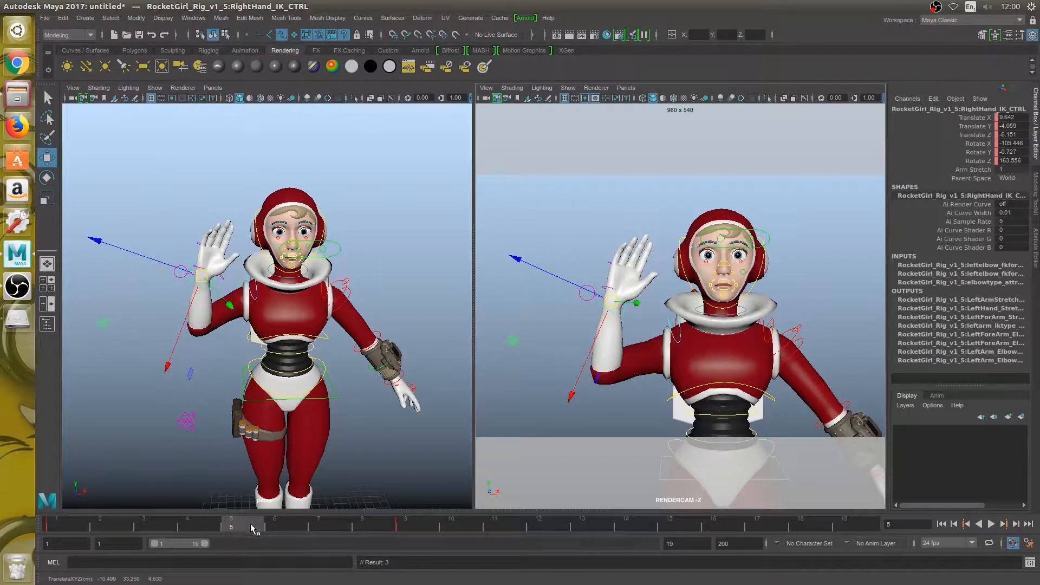
click(61, 524)
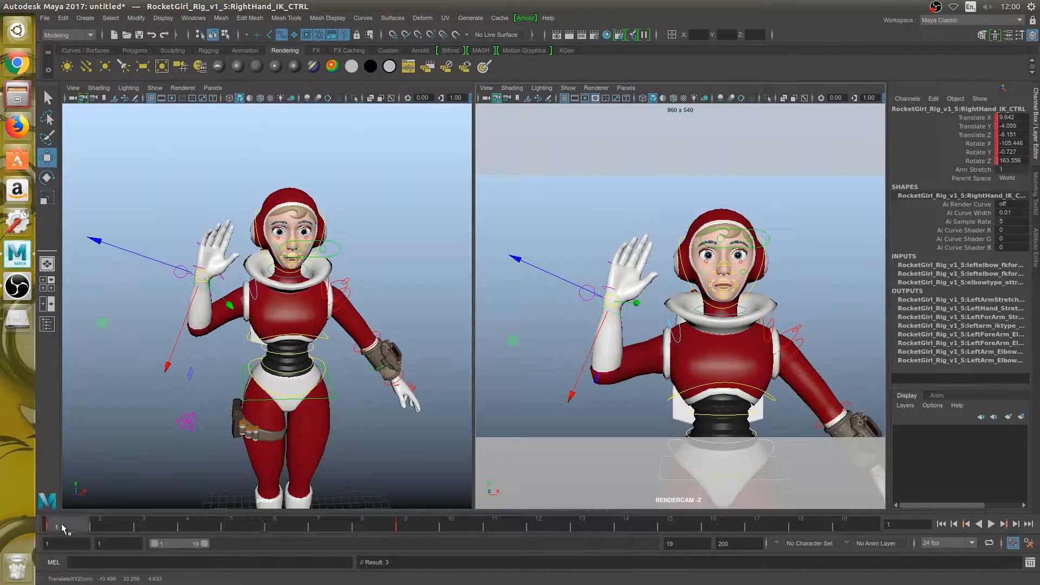
click(239, 523)
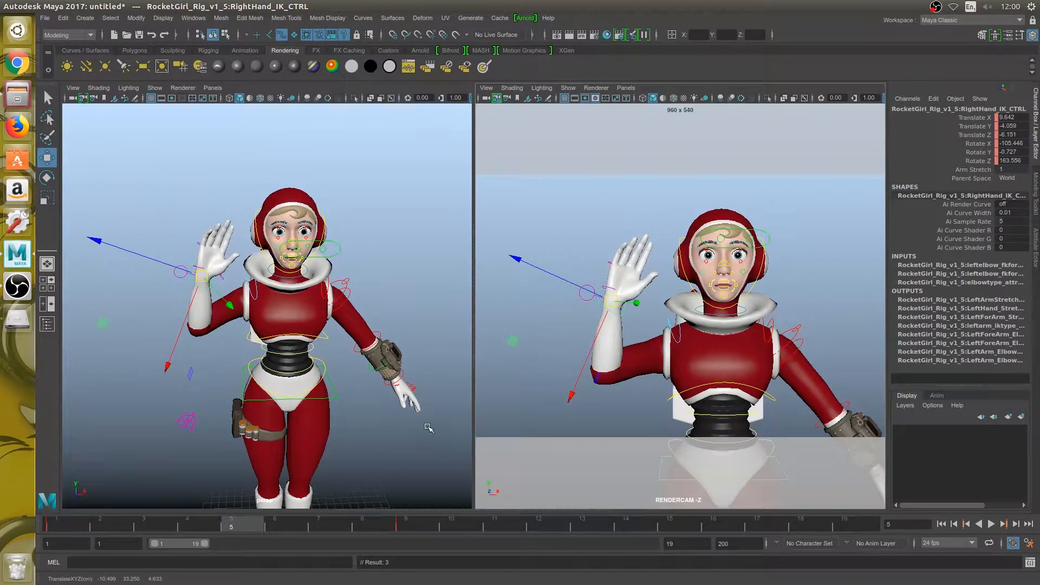
drag(390, 526, 413, 530)
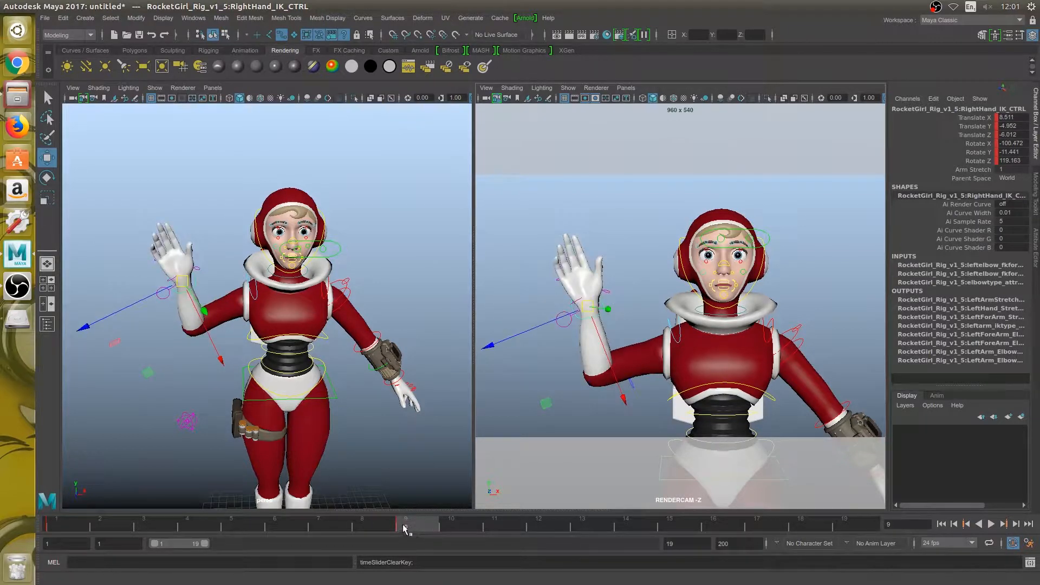
right_click(405, 530)
click(428, 360)
click(234, 525)
right_click(235, 525)
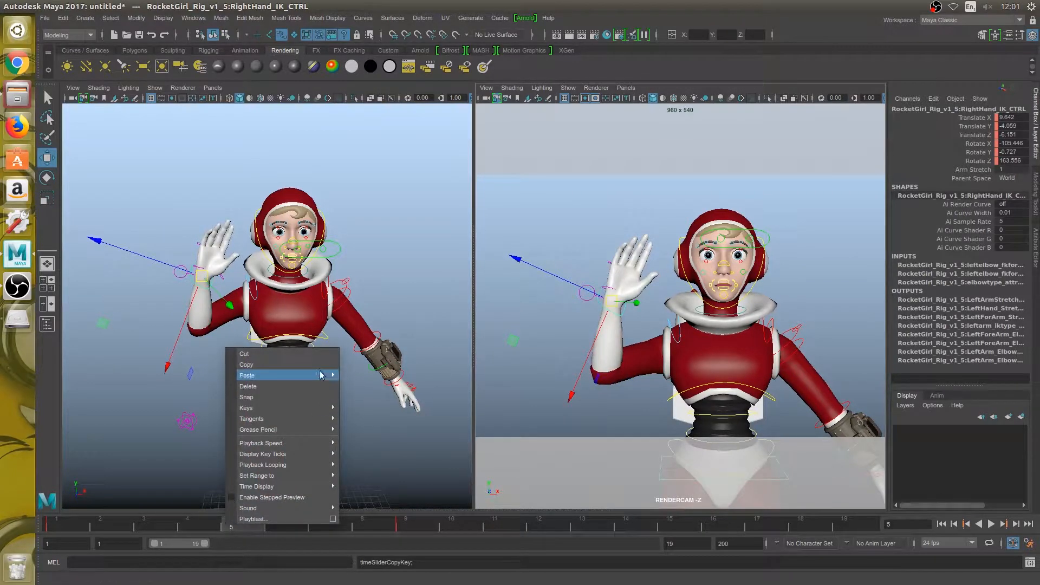
mouse_move(325, 375)
click(360, 384)
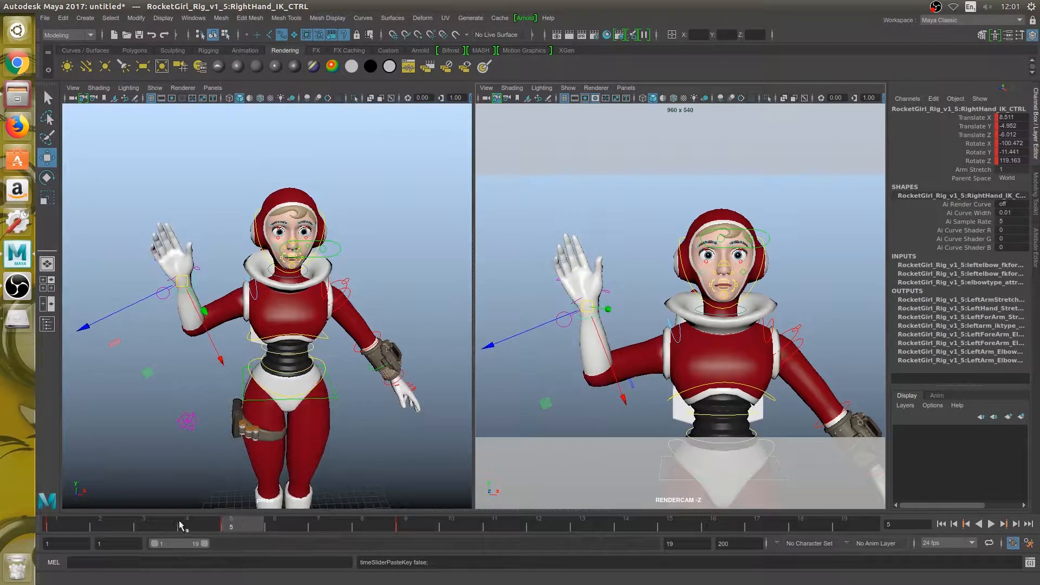
Move the right hand inward at frame 5 to about Translate X 8.99, Y -4.62, Z -6.07 and preview the wave
drag(181, 526, 238, 524)
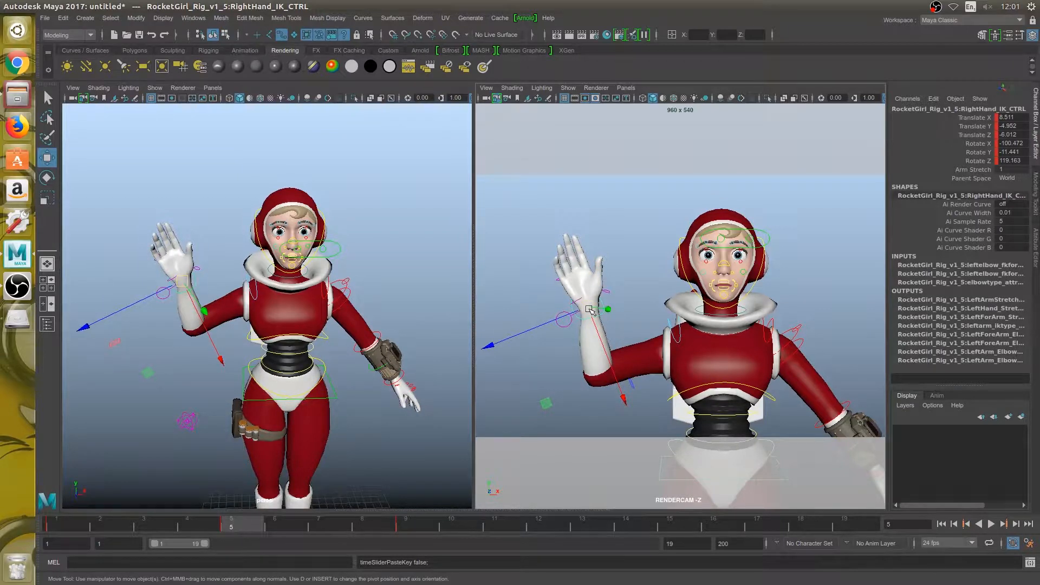
drag(589, 310, 599, 307)
key(alt+v)
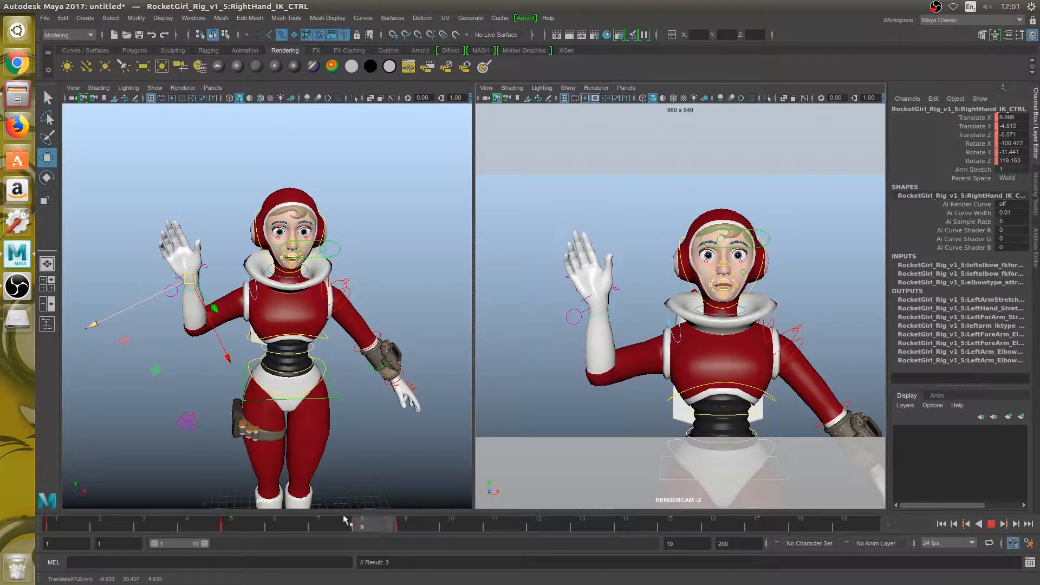
key(alt+v)
mouse_move(234, 521)
mouse_down()
mouse_move(146, 524)
mouse_move(235, 520)
mouse_up()
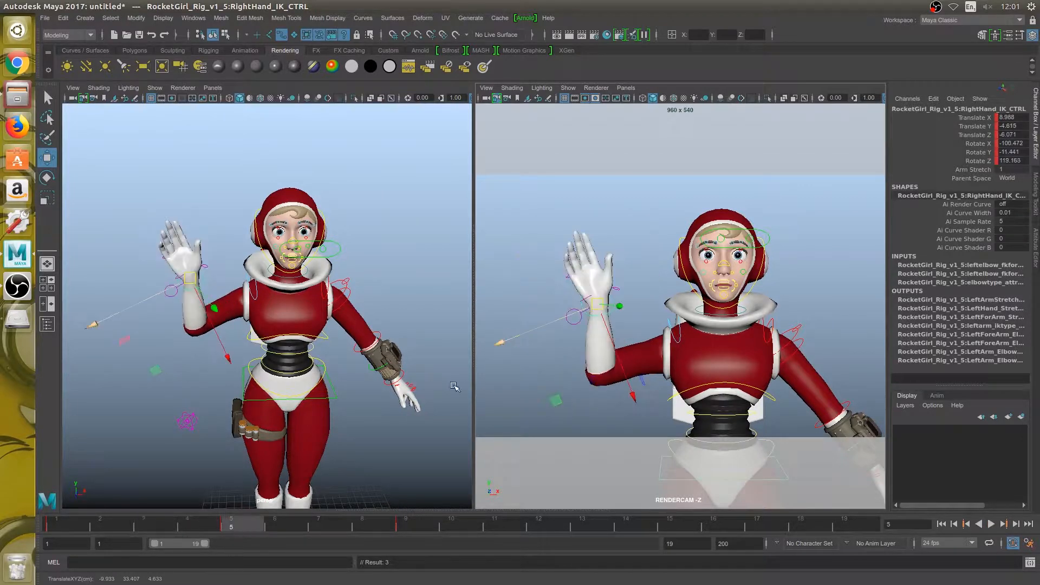
Rotate the right hand at frame 5 to about X -105.3, Y -13.4, Z 144.8, keying the rotation and previewing the wave
key(e)
drag(612, 315, 604, 338)
key(shift+e)
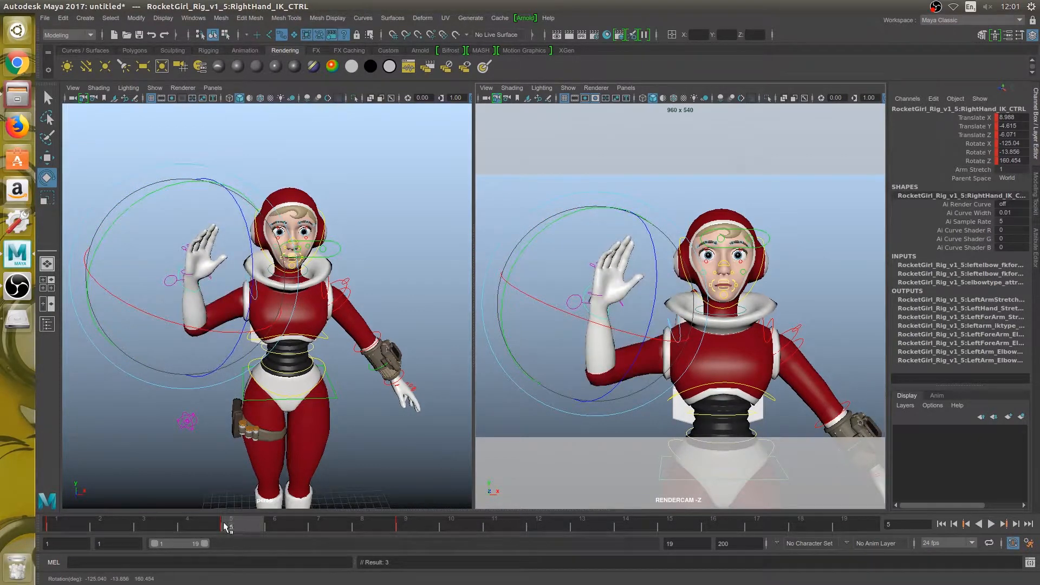
key(alt+v)
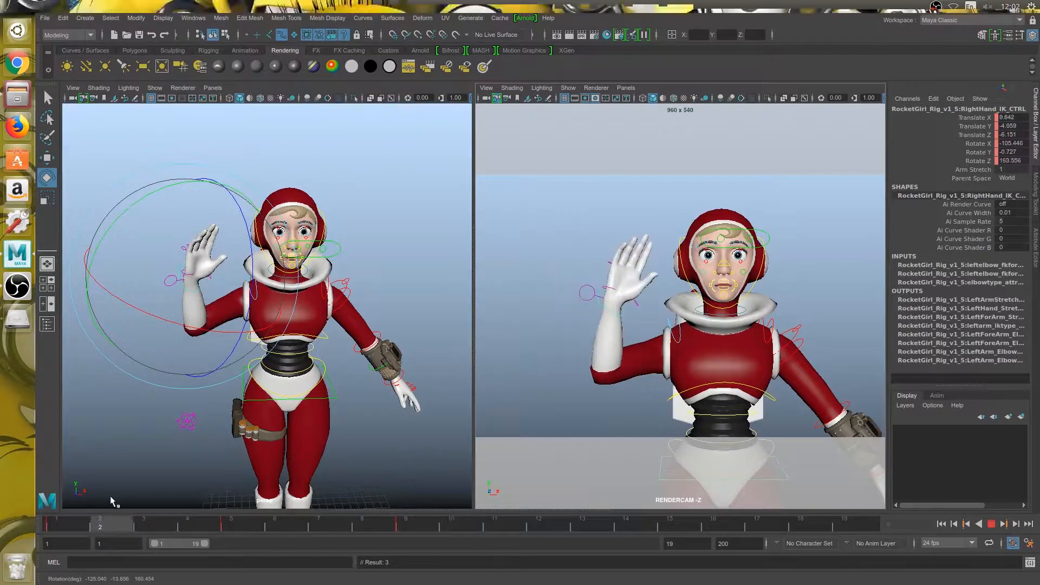
click(203, 522)
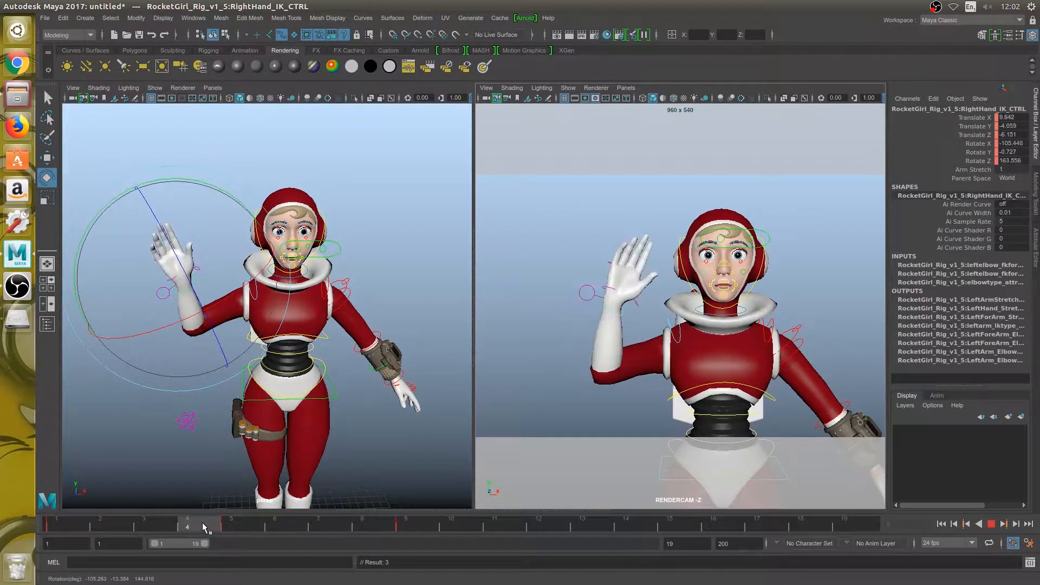
drag(202, 523, 233, 528)
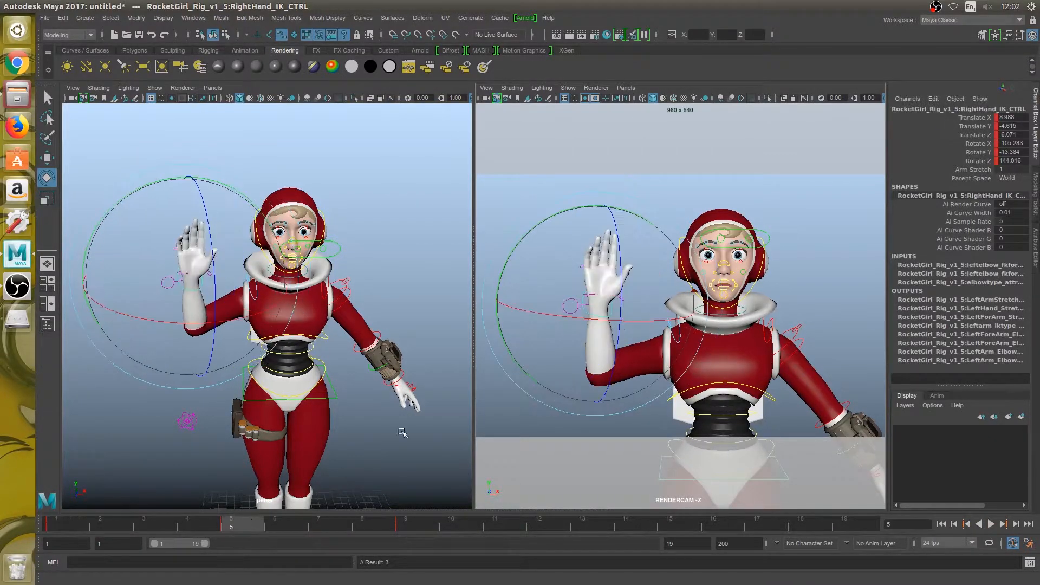
Refine the right hand's rotation at frame 5 to about X -107.3, Y -15.0, Z 147.0 and preview the wave
drag(667, 289, 672, 295)
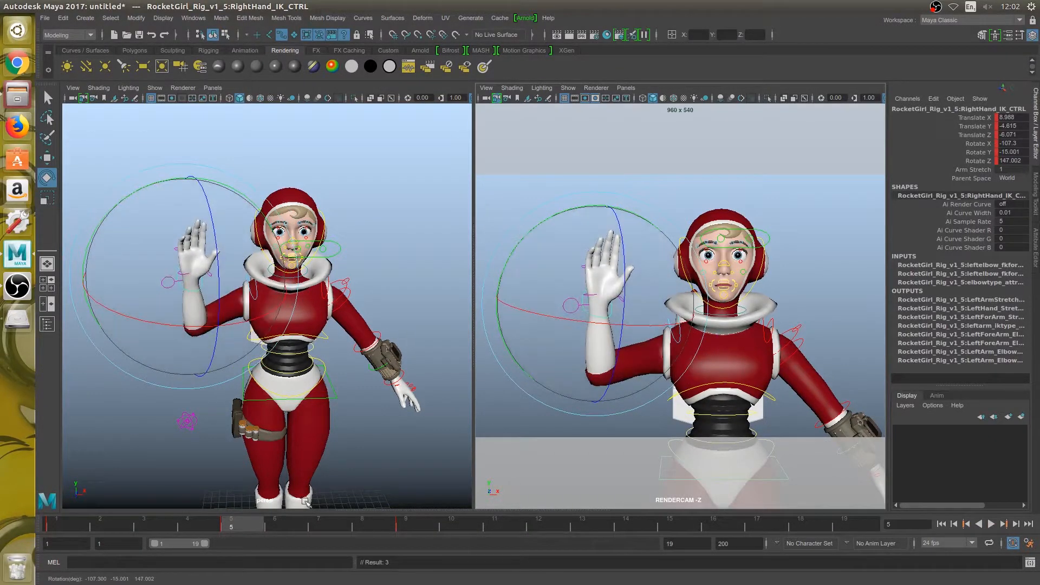
key(alt+v)
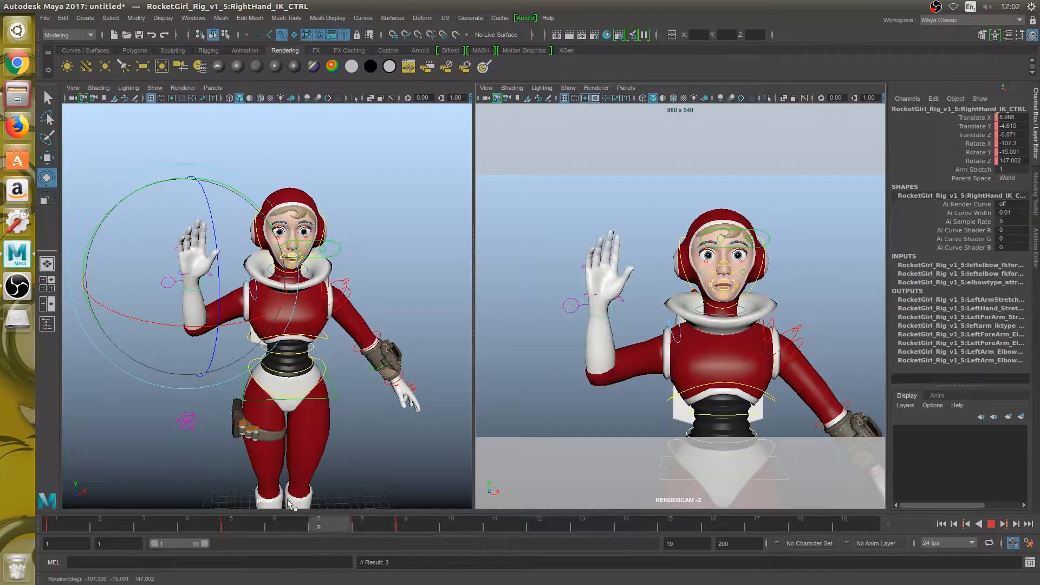
drag(352, 519, 415, 525)
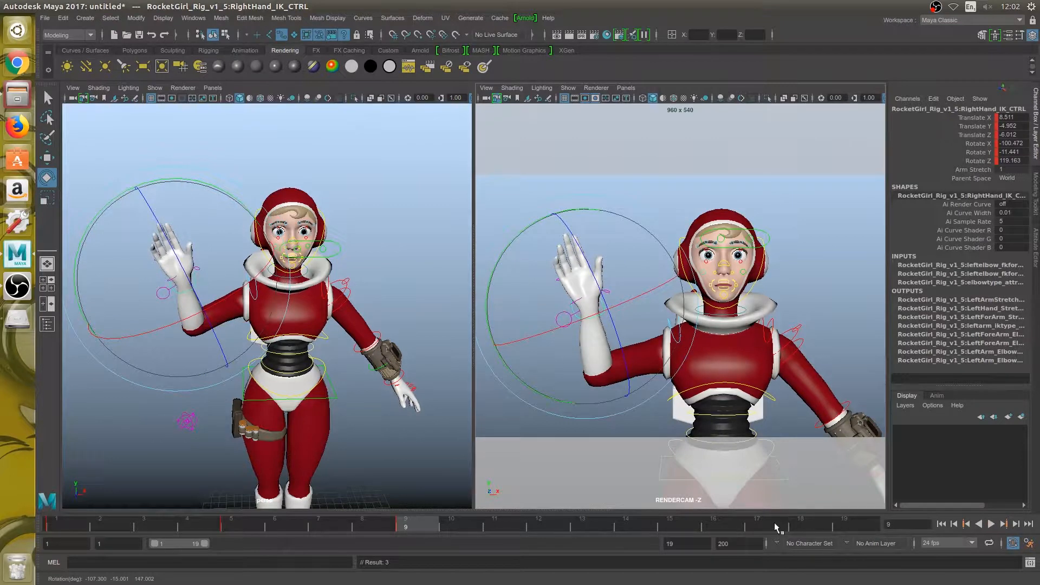
Step through the wave frame by frame from frame 1 to frame 17, examining the spacing of the keyed poses
click(78, 530)
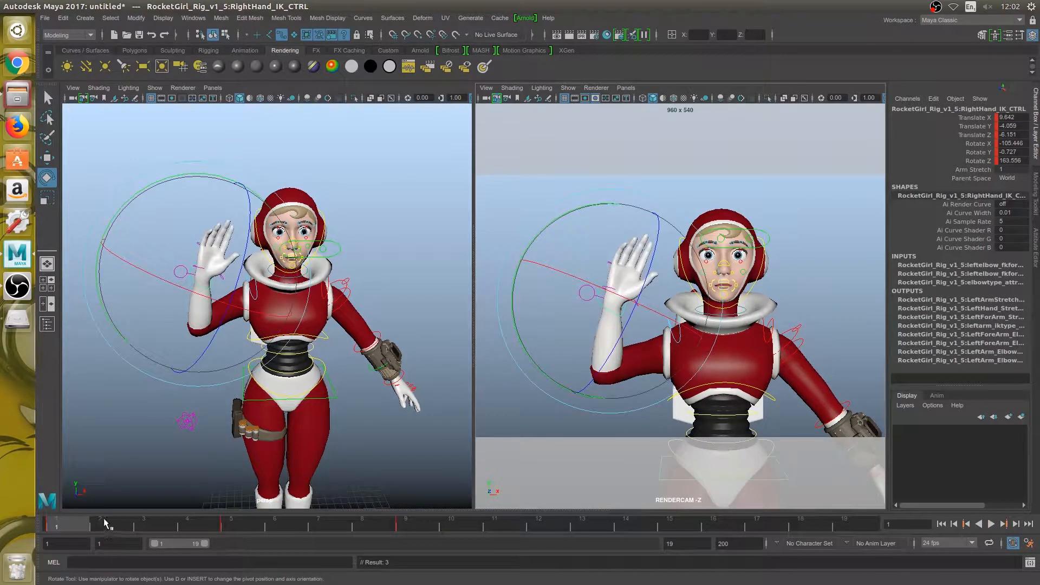
right_click(62, 526)
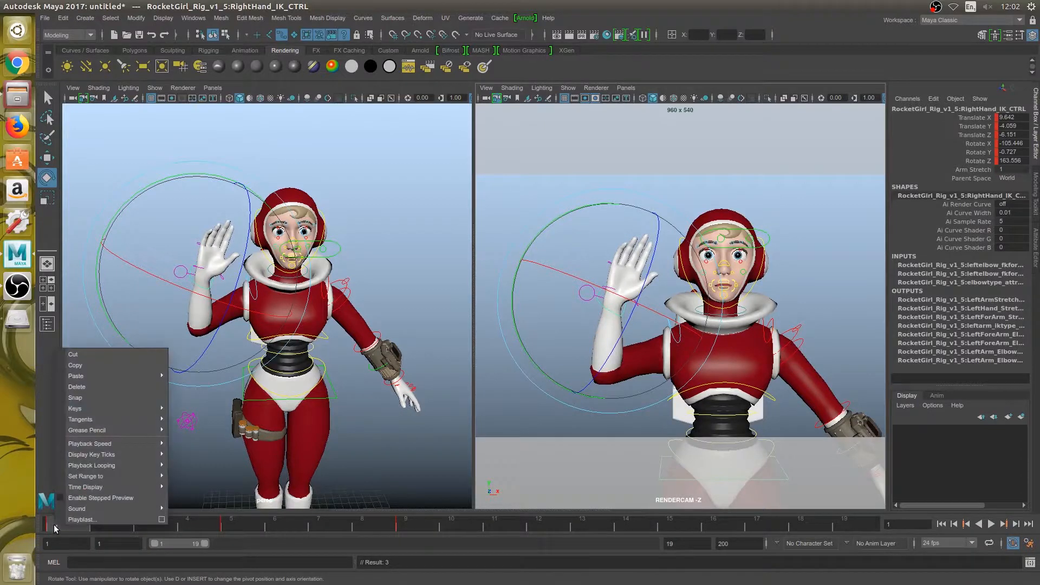
click(222, 522)
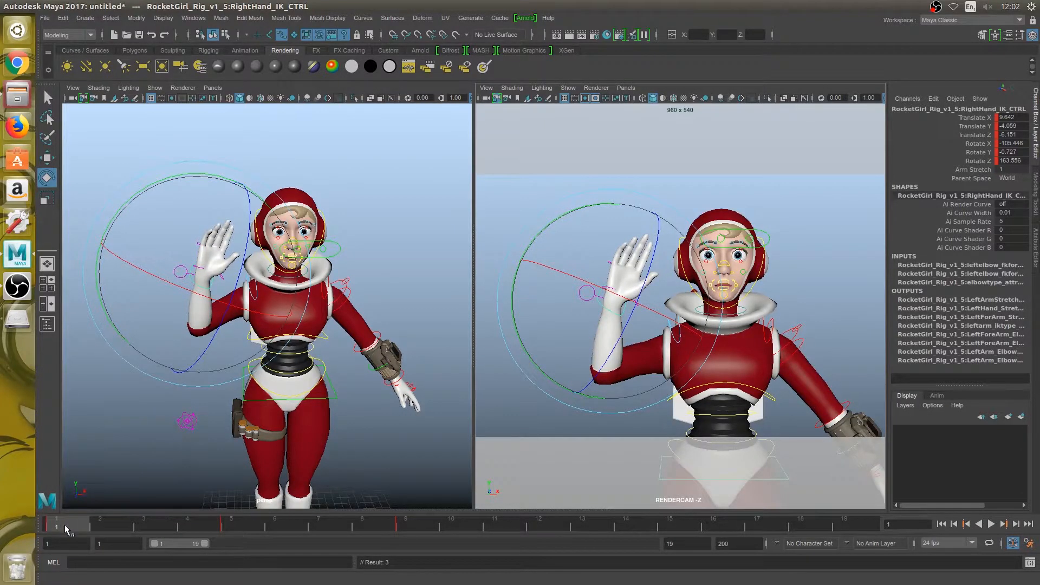
key(alt+period)
key(alt+period)
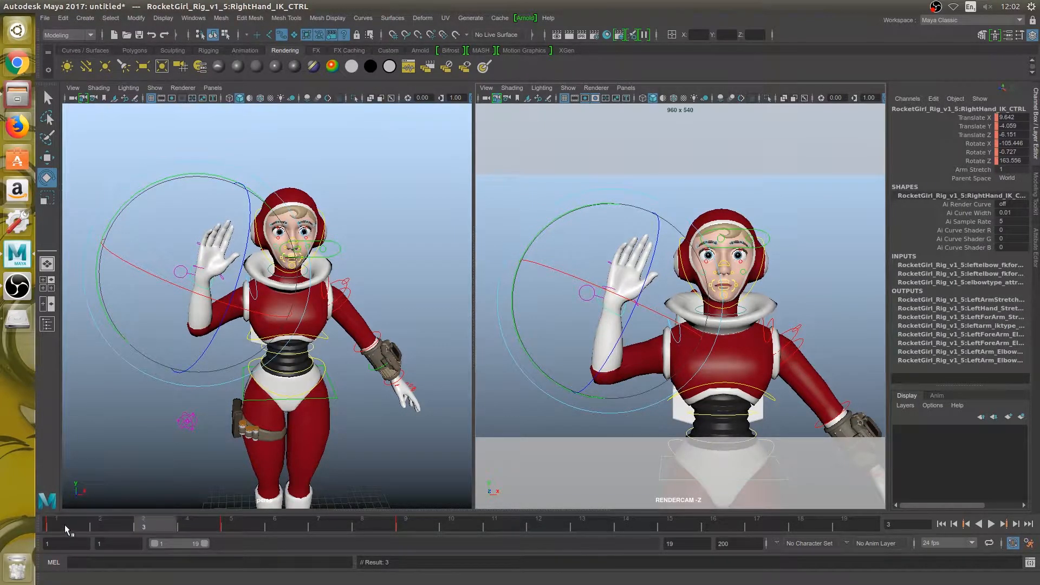
key(alt+period)
key(alt+period)
key(alt+period)
key(alt+period)
key(alt+period)
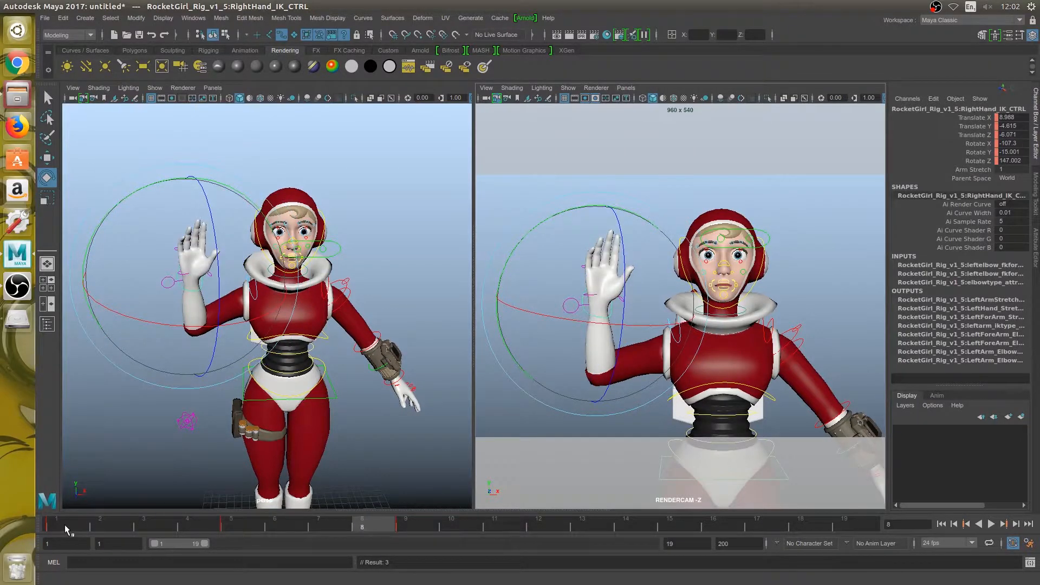
key(alt+period)
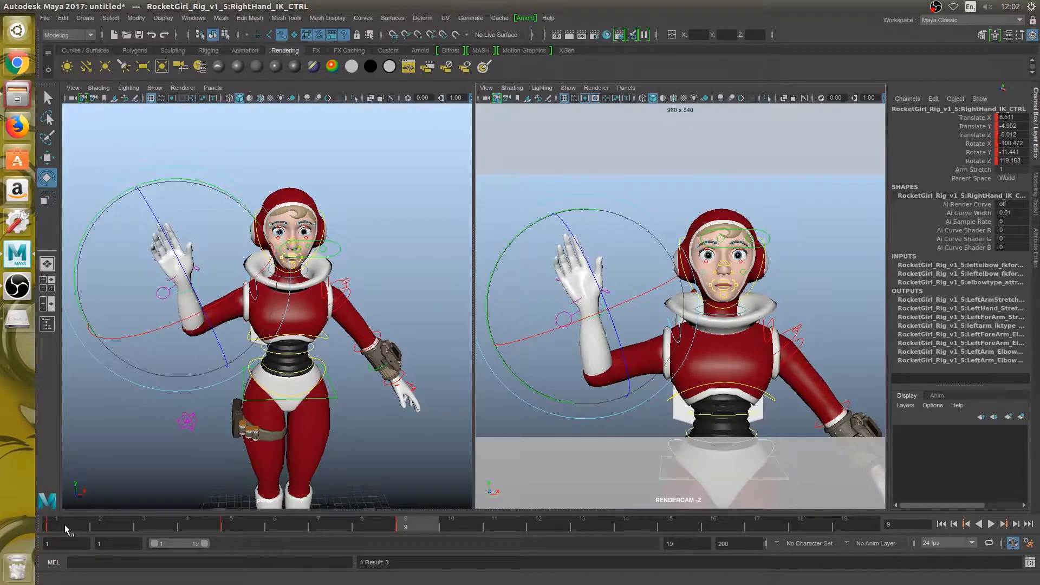
key(alt+period)
key(alt+period)
key(alt+period)
key(alt+period)
key(alt+period)
key(alt+period)
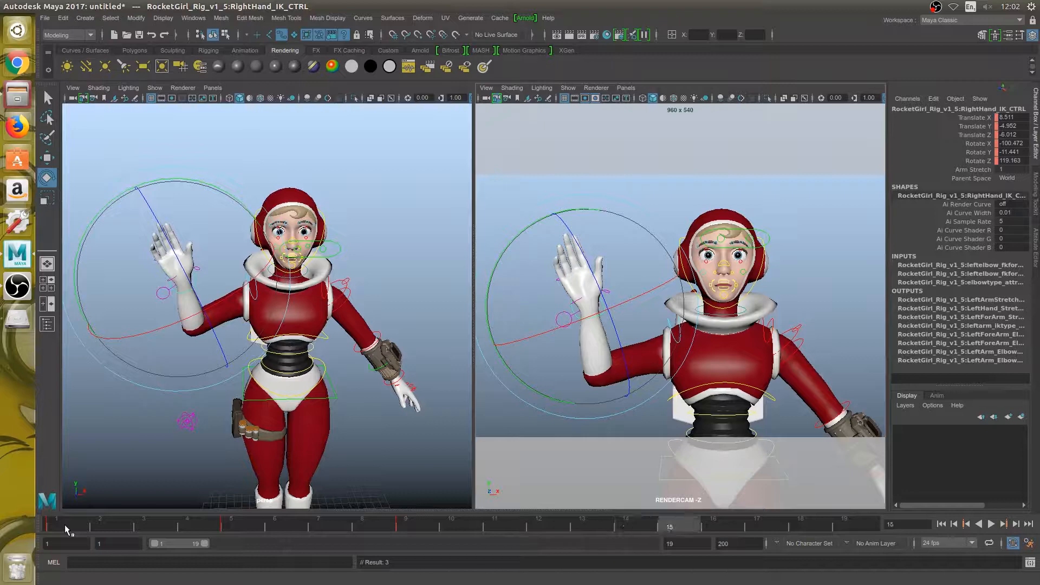
key(alt+period)
key(alt+period)
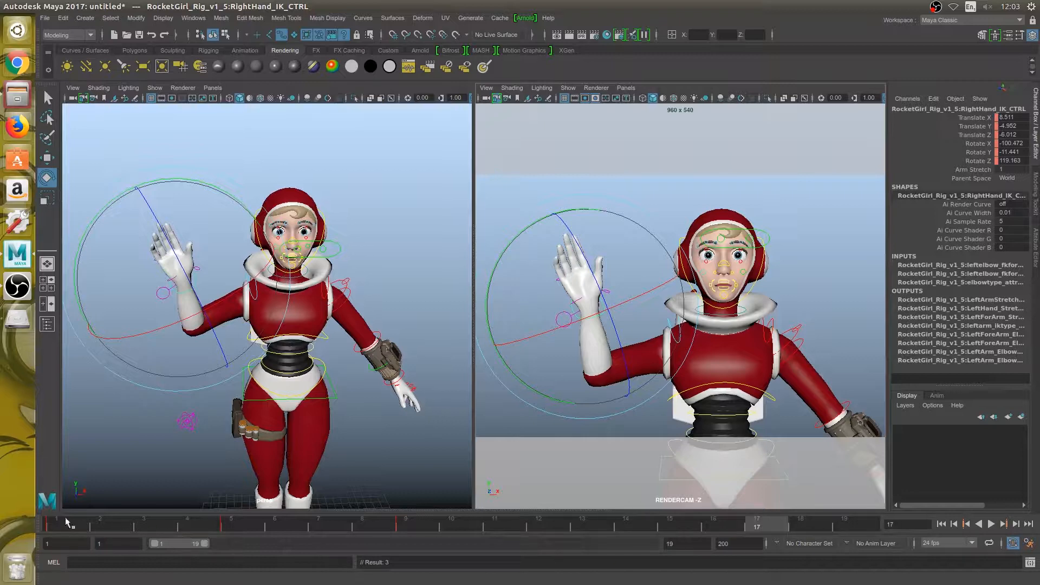
Copy the right hand's frame 1 key to frame 17 and compare the two poses
click(65, 518)
right_click(65, 518)
click(75, 359)
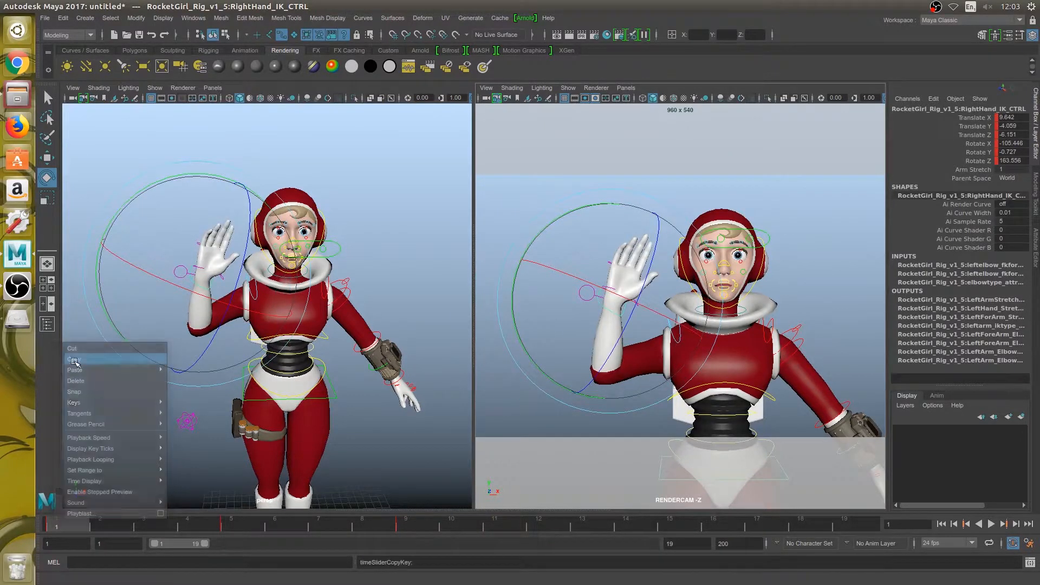
click(752, 527)
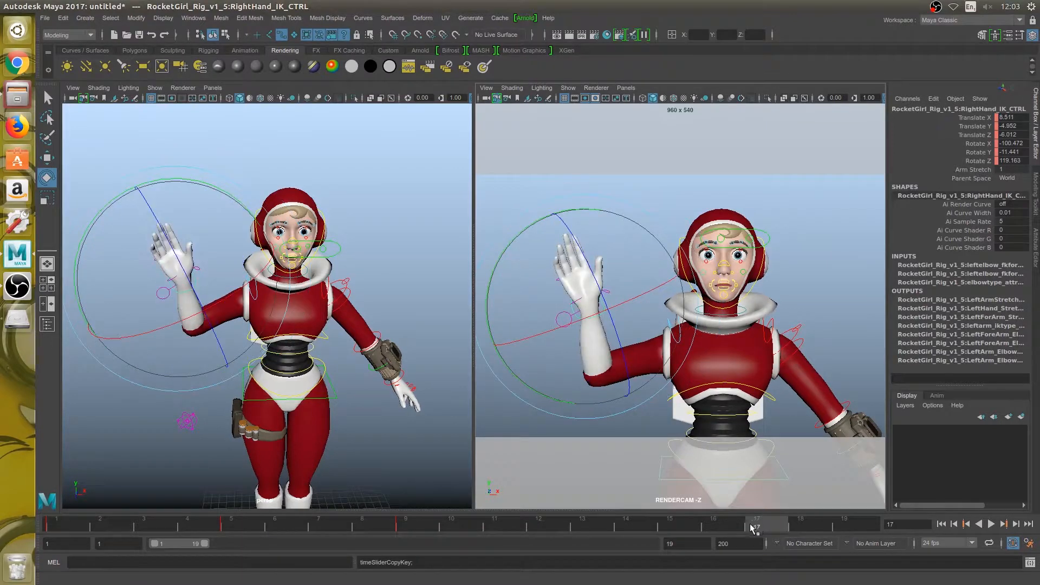
right_click(753, 527)
mouse_move(845, 375)
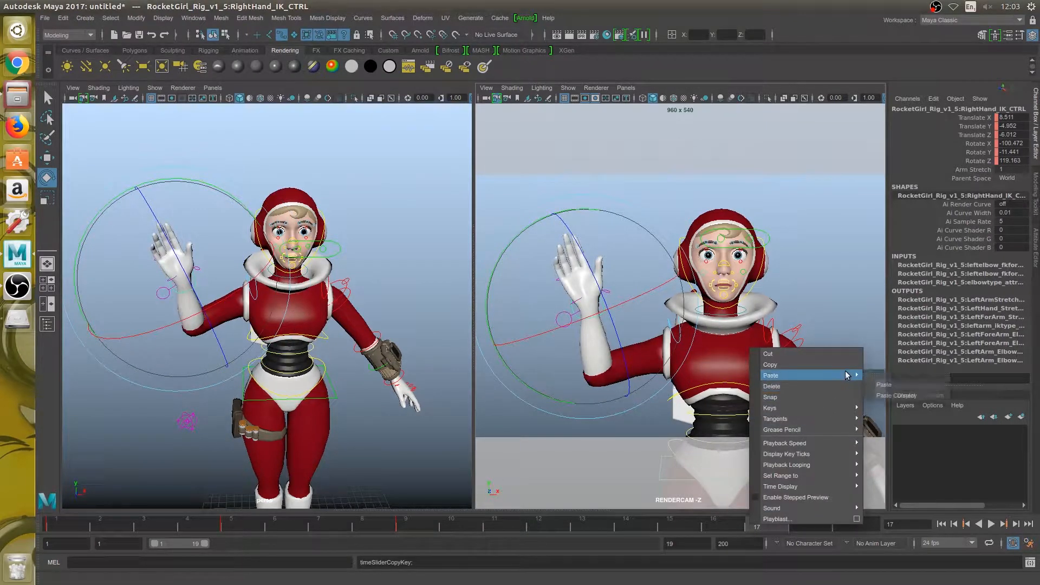
click(899, 383)
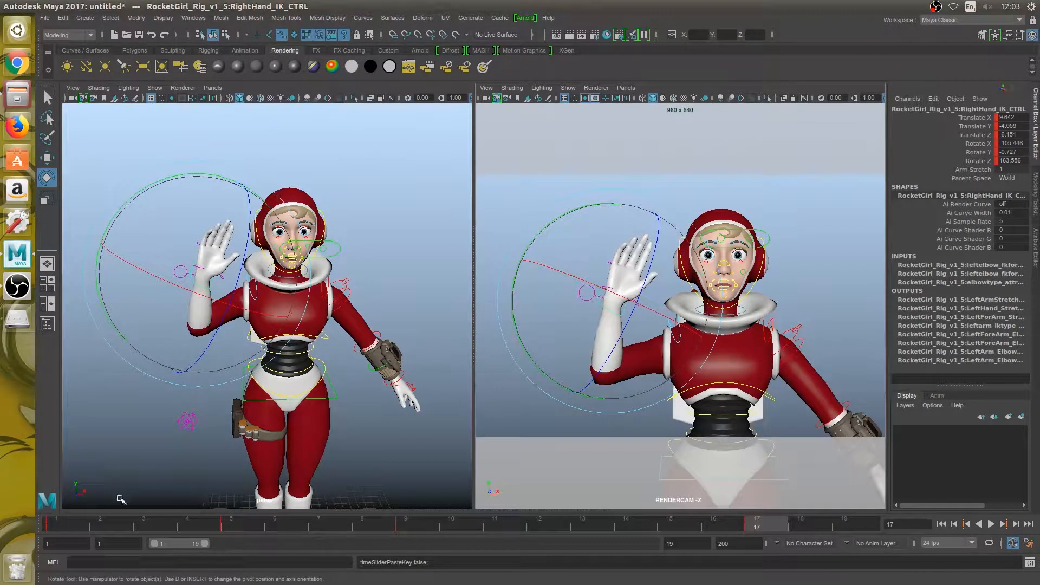
click(68, 524)
click(757, 523)
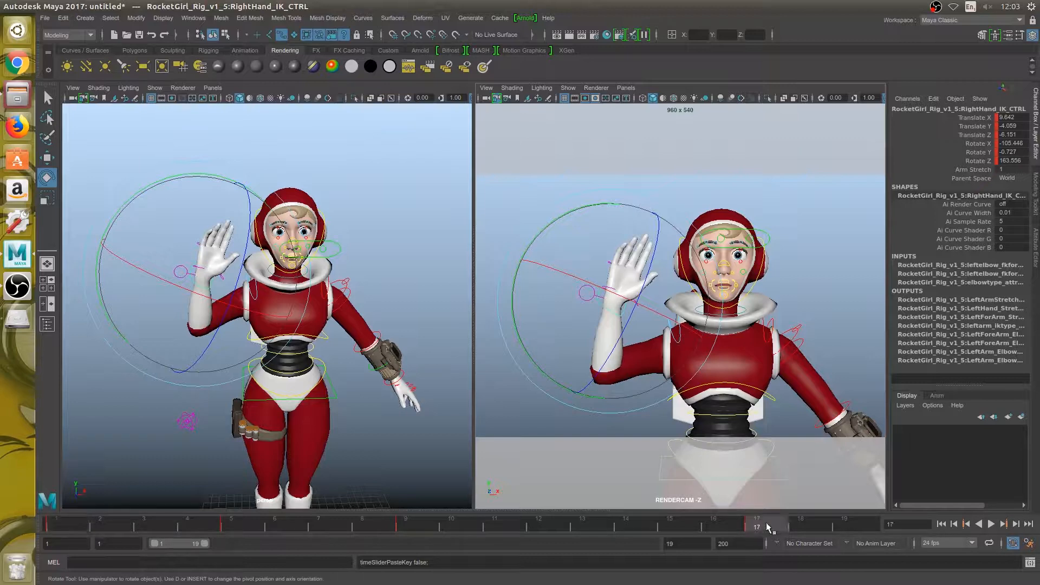
Set the end of the playback range to frame 17
click(698, 545)
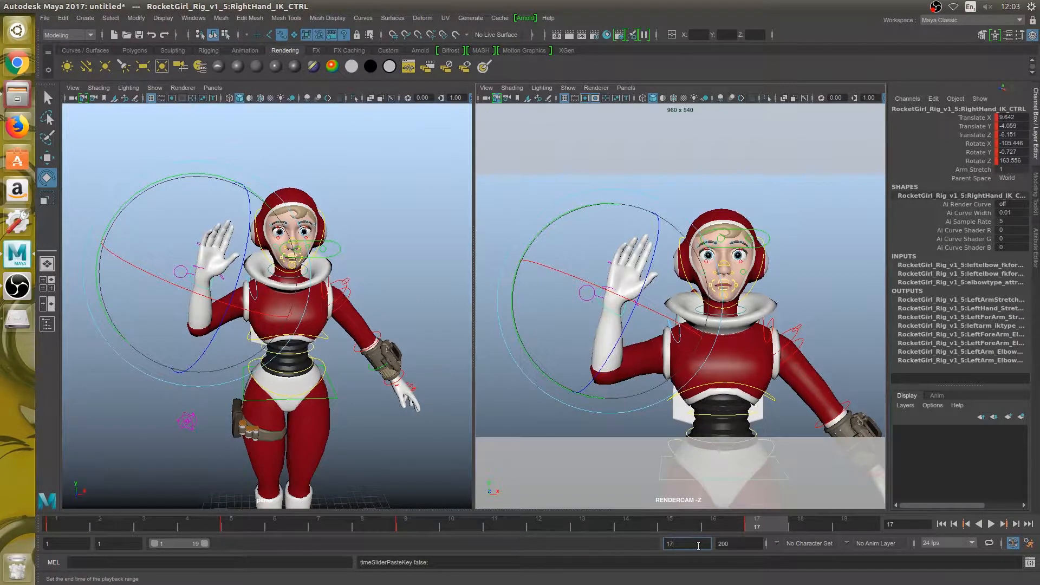
text(17)
key(Return)
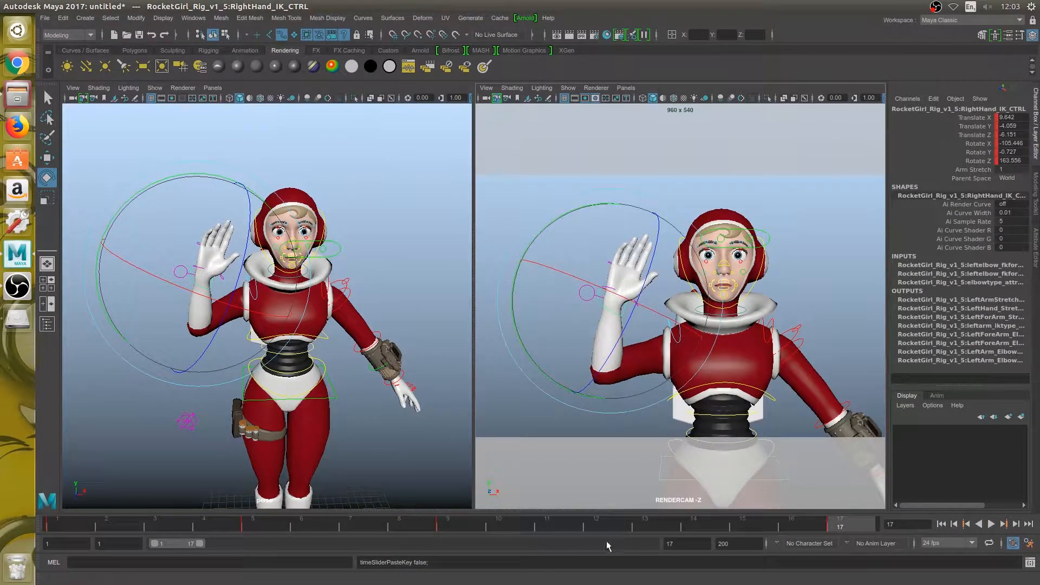
Try ending the playback range at frame 16, undo the last key paste, and return the range end to frame 17
click(688, 545)
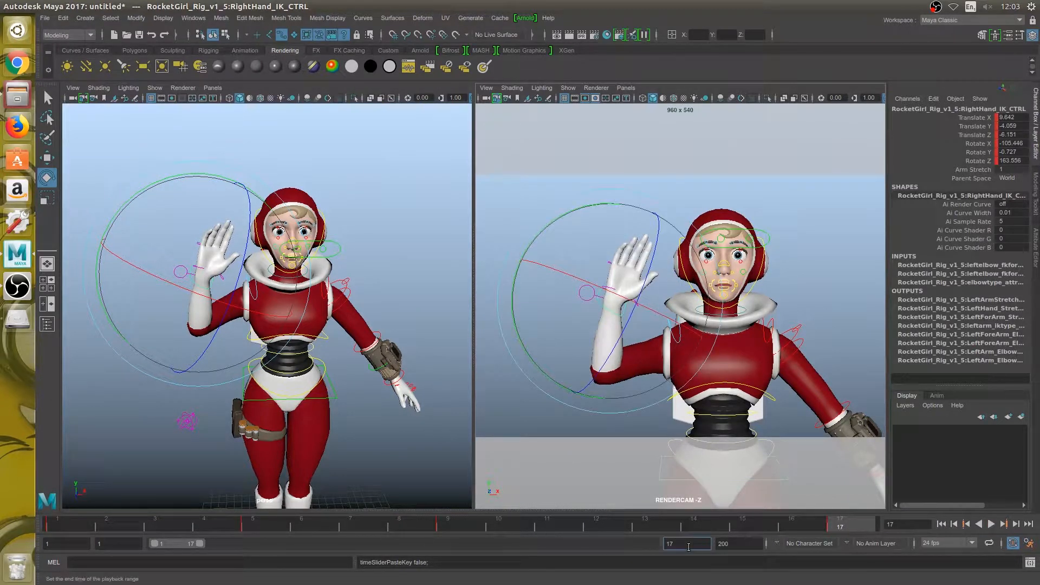
key(BackSpace)
text(6)
key(Return)
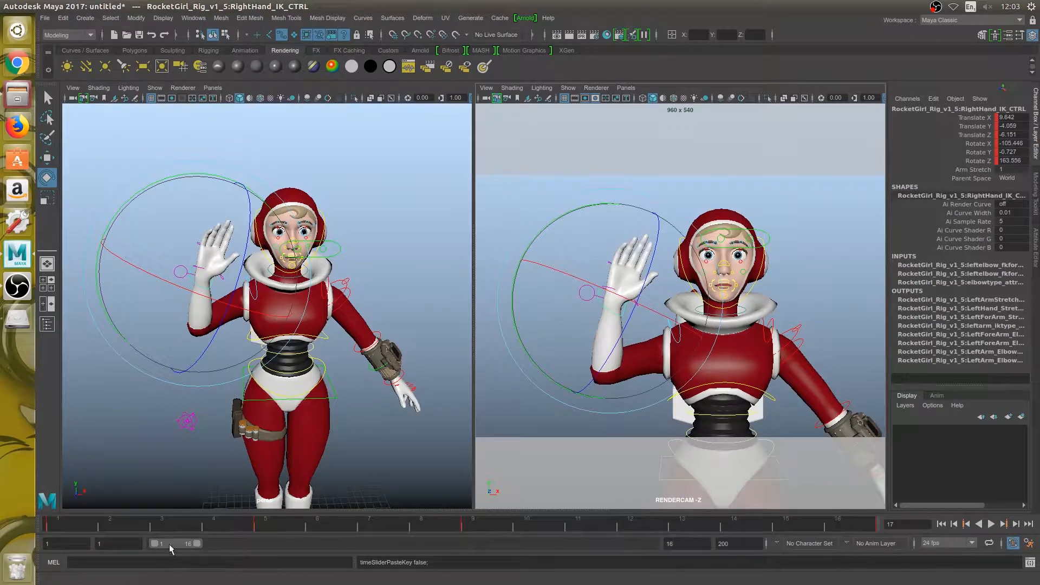
key(ctrl+z)
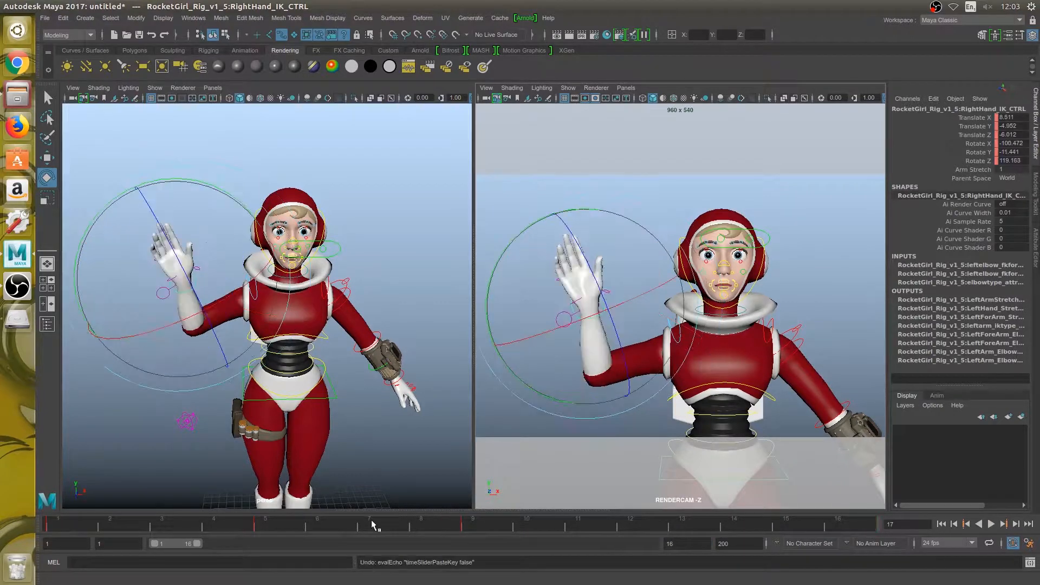
drag(200, 544, 204, 545)
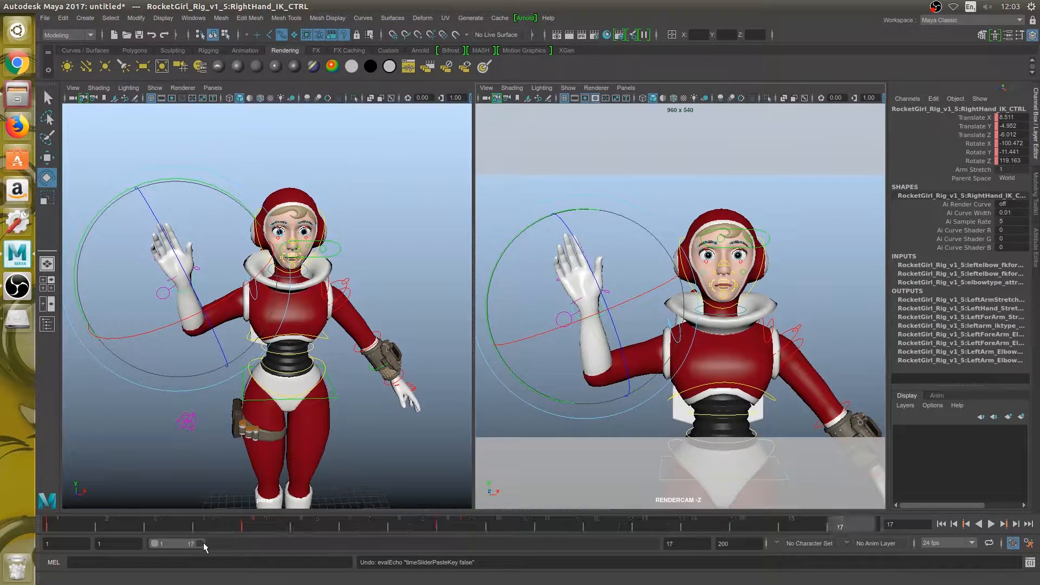
Play back the wave and compare the hand poses at frames 5, 9 and 13, undoing the trial move at frame 13
click(991, 524)
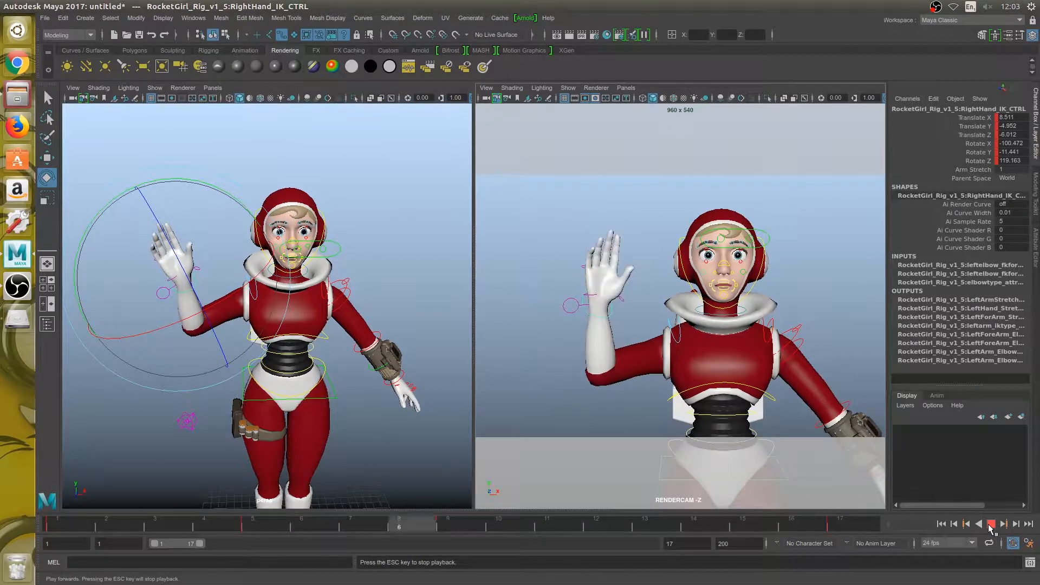
click(991, 524)
click(483, 522)
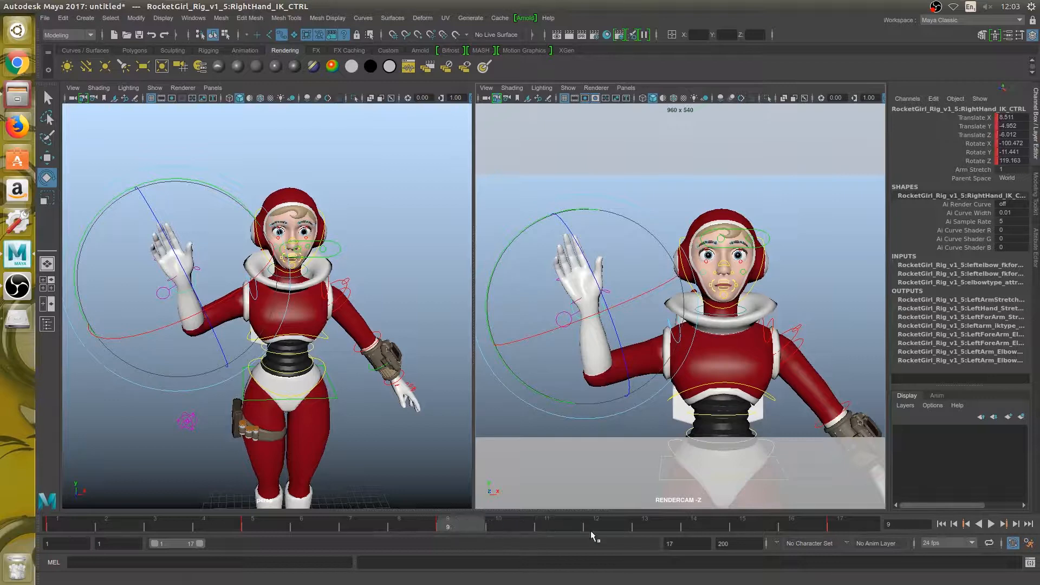
click(658, 522)
click(468, 526)
click(656, 524)
key(ctrl+z)
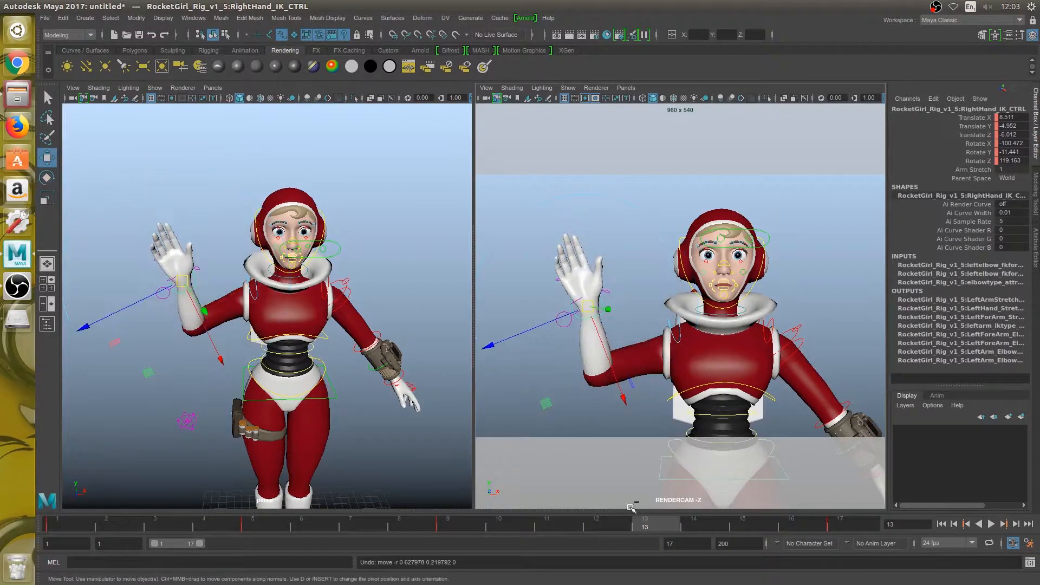
key(alt+v)
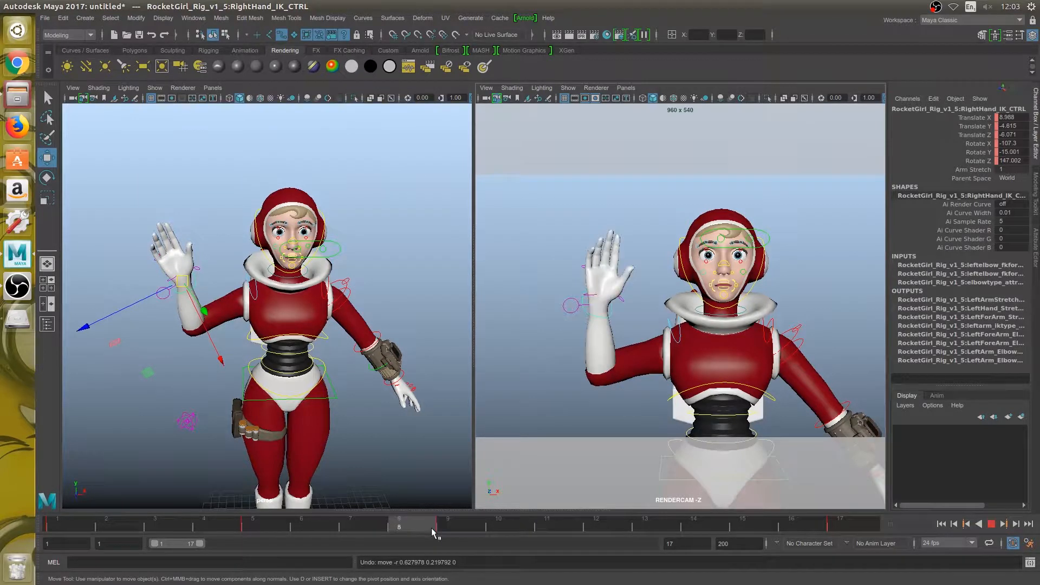
key(alt+v)
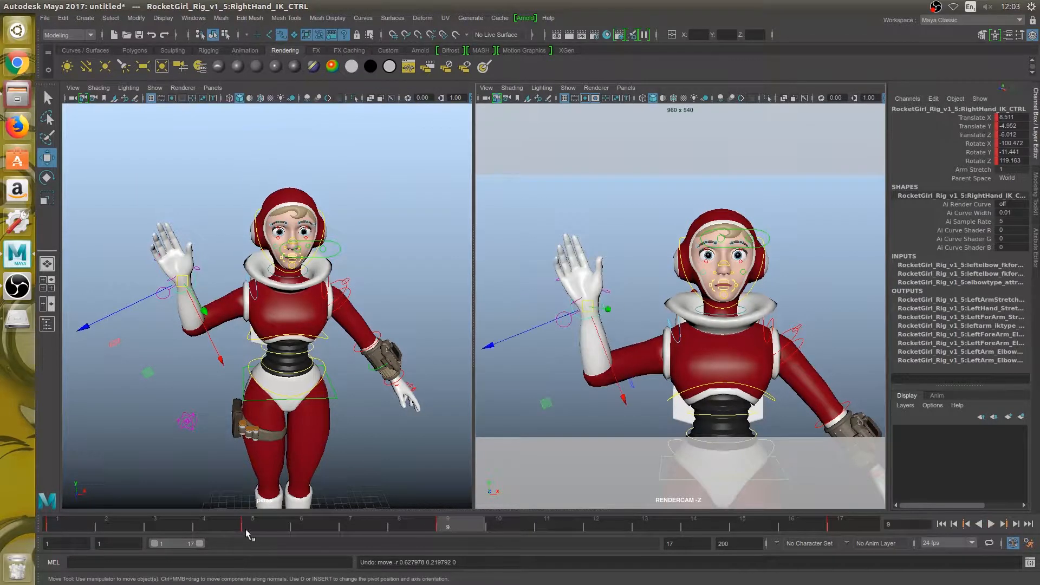
click(253, 523)
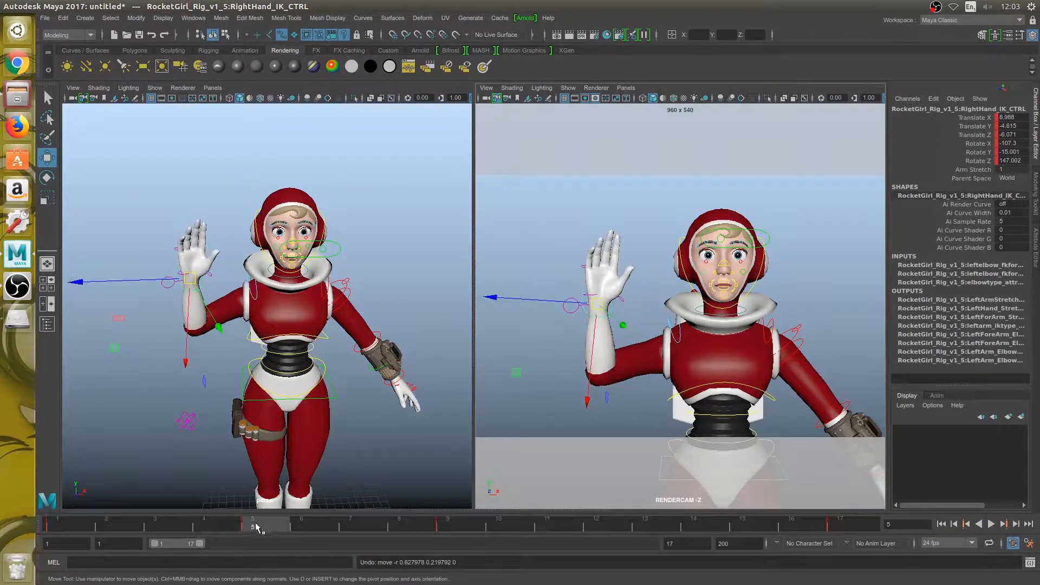
key(alt+v)
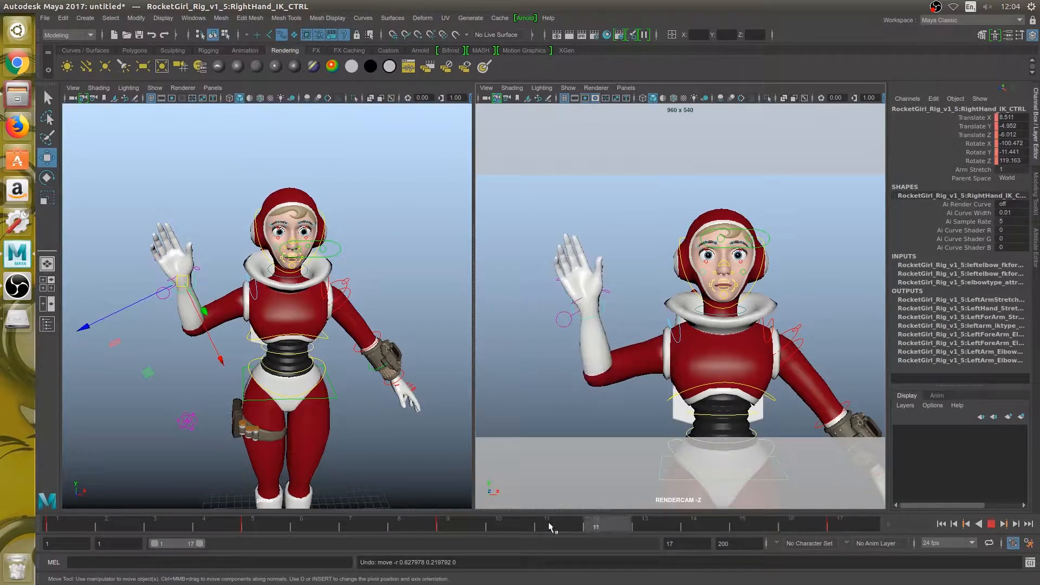
At frame 13, move the right hand to about Translate X 9.64, Y -4.30, Z -6.15 and rotate it to about X -97.6, Y -23.0, Z 118.7
click(635, 528)
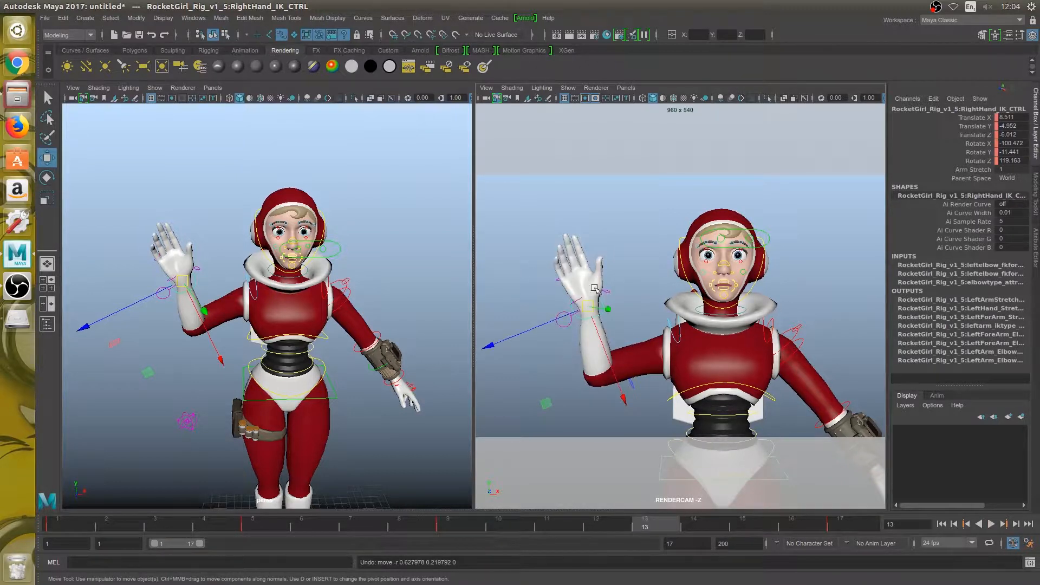
mouse_move(594, 288)
middle_down()
mouse_move(605, 283)
mouse_move(598, 292)
middle_up()
key(e)
key(shift+e)
key(alt+v)
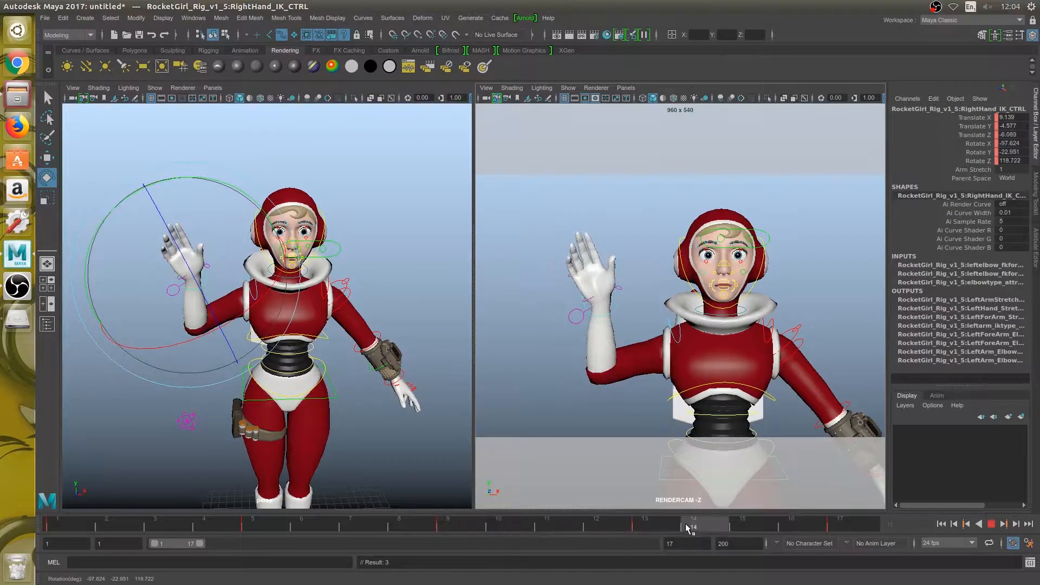
key(alt+v)
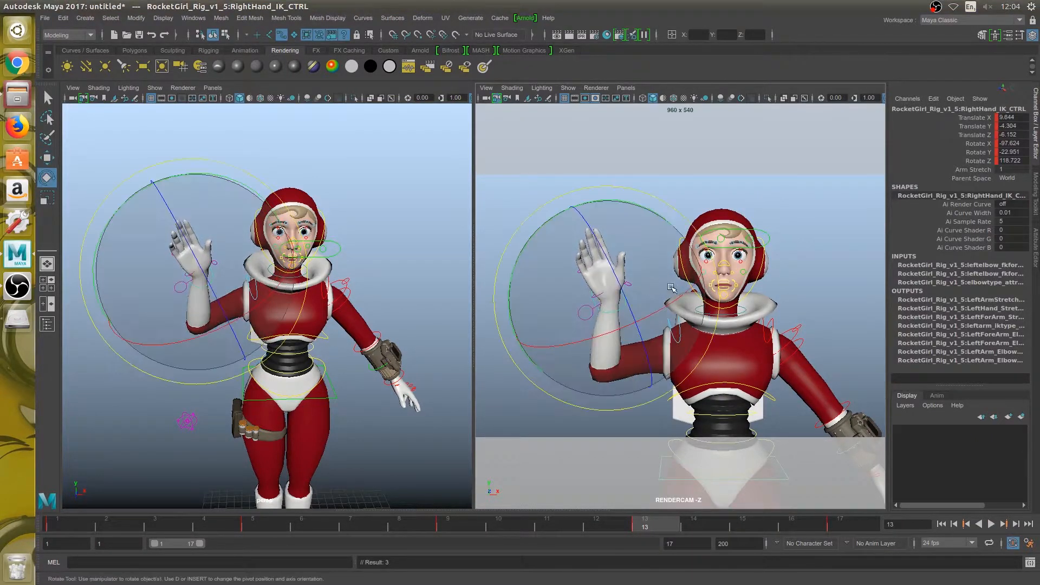
Refine the right hand at frame 13 to about Translate X 9.28, Y -4.61, Z -6.11 and Rotate X -114.0, Y -20.3, Z 140.2
drag(672, 288, 590, 303)
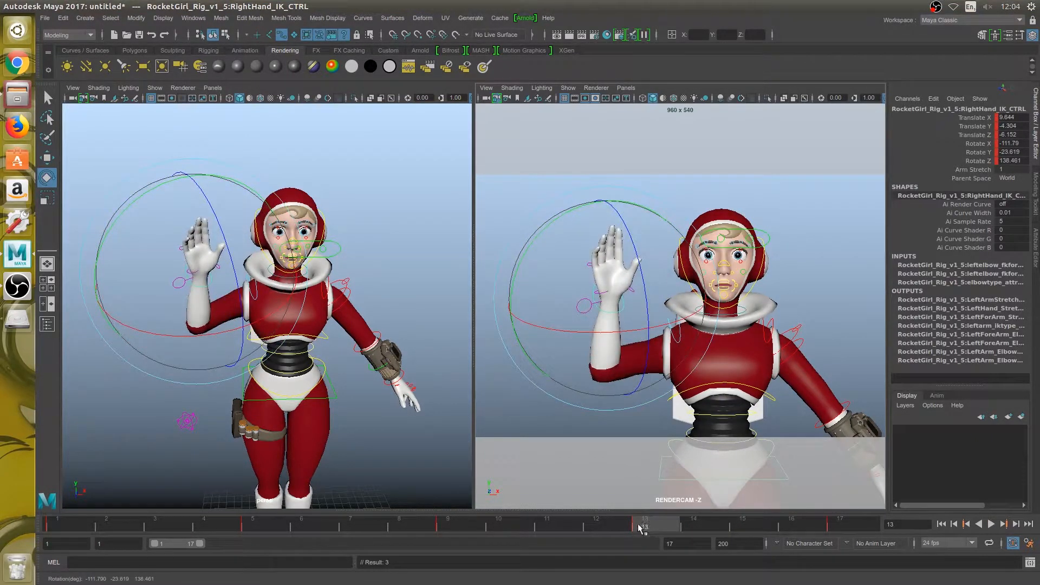
mouse_move(638, 524)
mouse_down()
mouse_move(563, 519)
mouse_move(867, 529)
mouse_up()
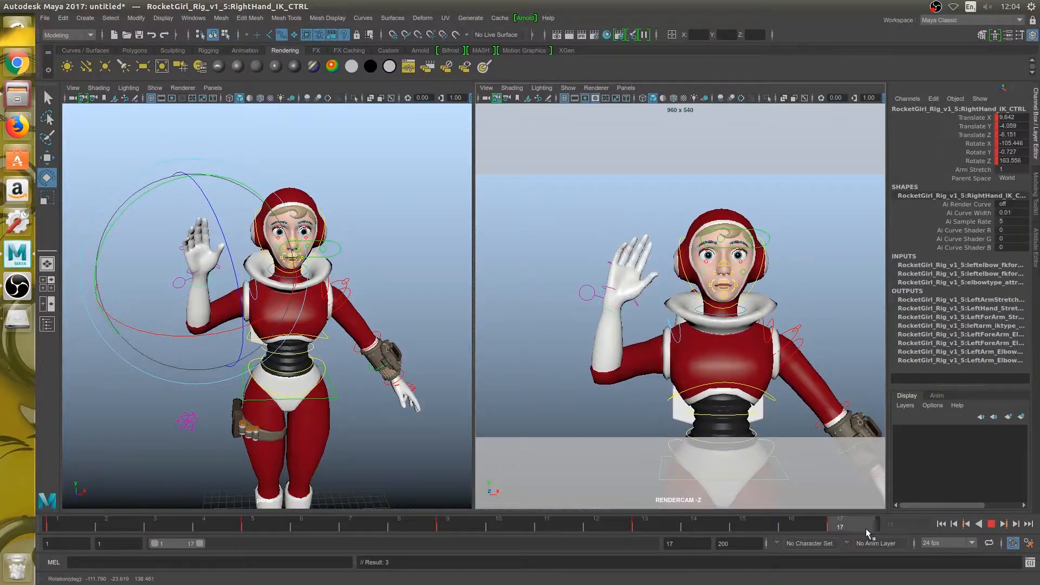
click(637, 526)
key(w)
key(e)
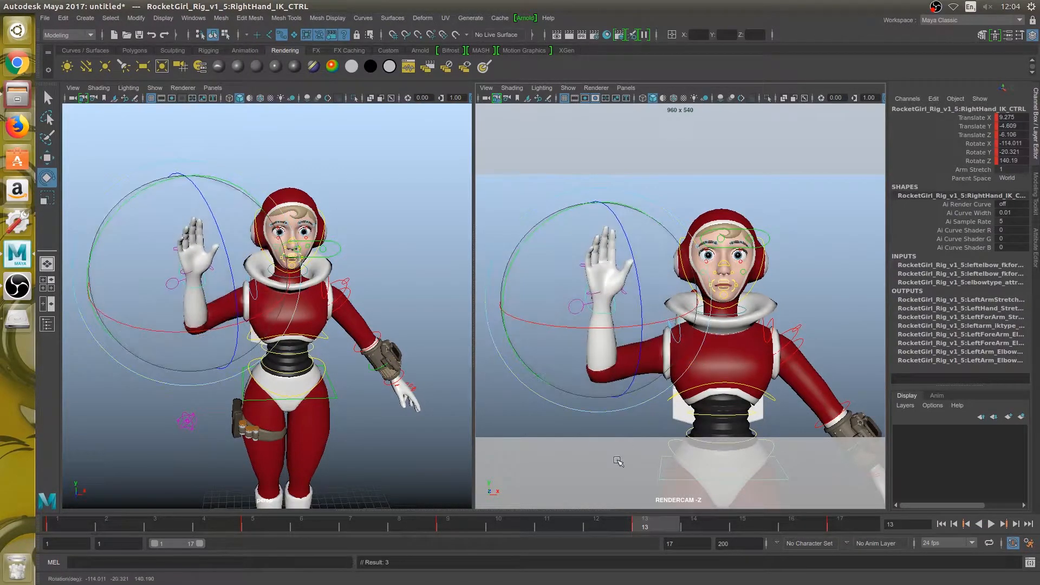
Compare the hand with frame 9 and rotate it at frame 13 to about X -103.5, Y -19.6, Z 128.6
drag(646, 524, 455, 521)
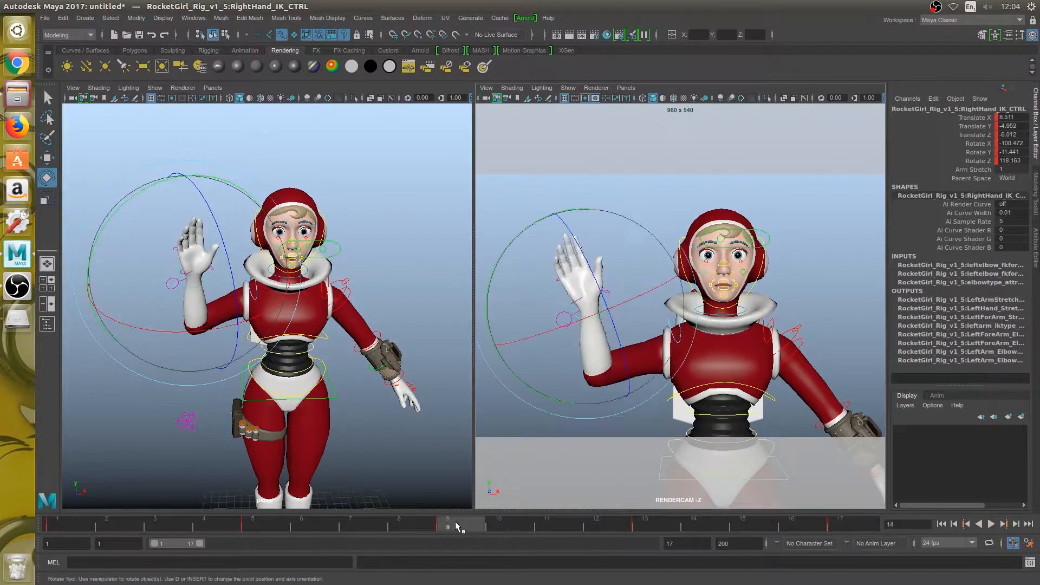
click(656, 527)
drag(665, 306, 671, 279)
key(shift+e)
key(alt+v)
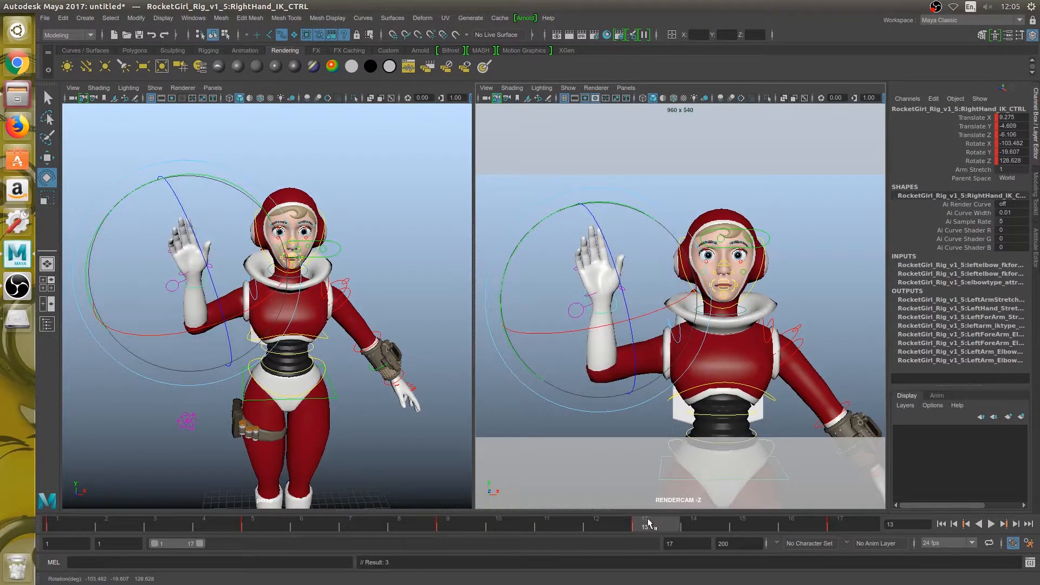
Compare frames 9, 13 and 17, rotate the right hand at frame 13 to about X -102.7, Y -22.3, Z 125.5, and play the wave
click(856, 527)
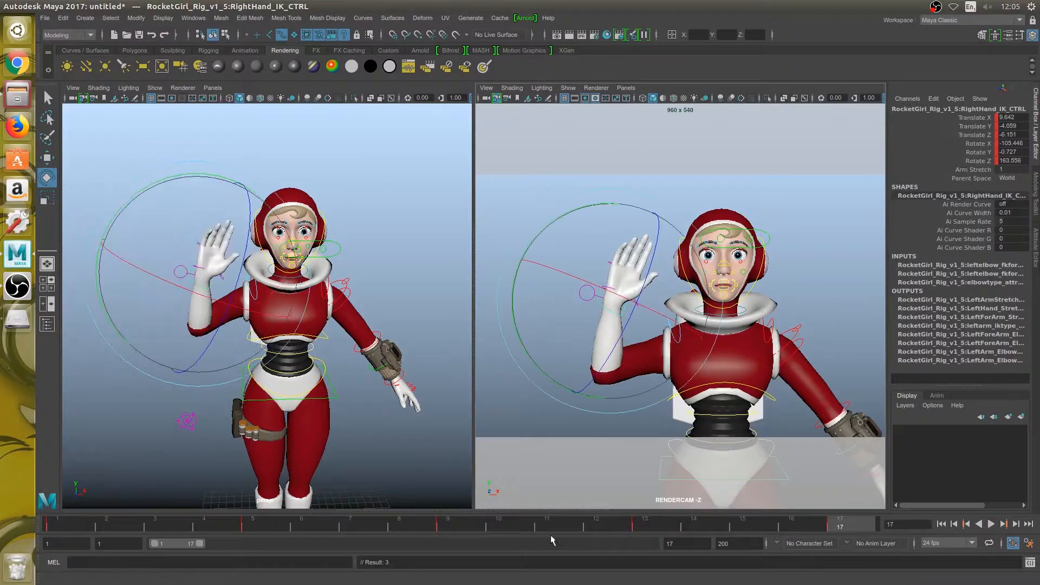
click(486, 521)
click(644, 525)
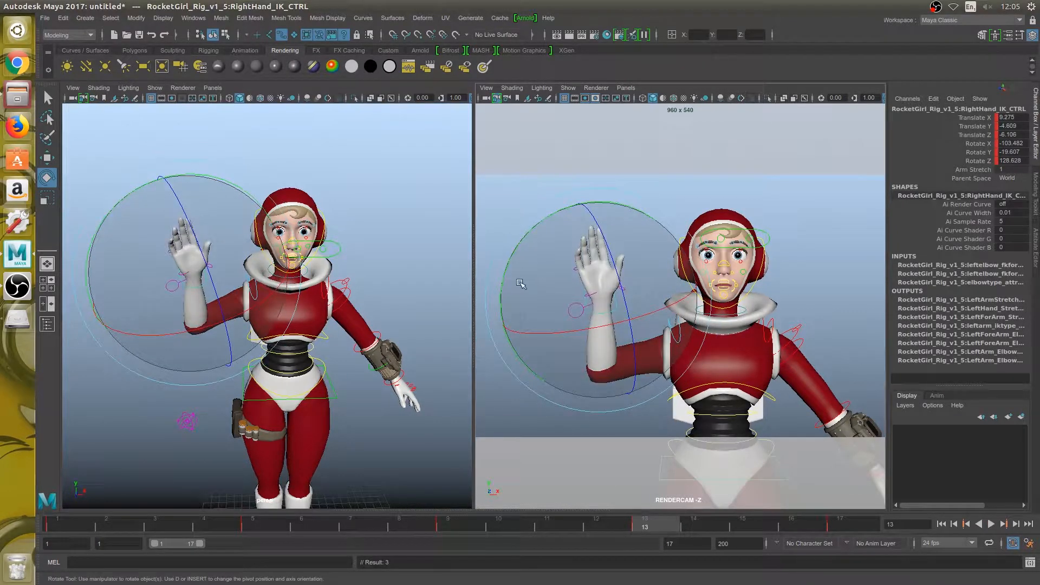
click(990, 524)
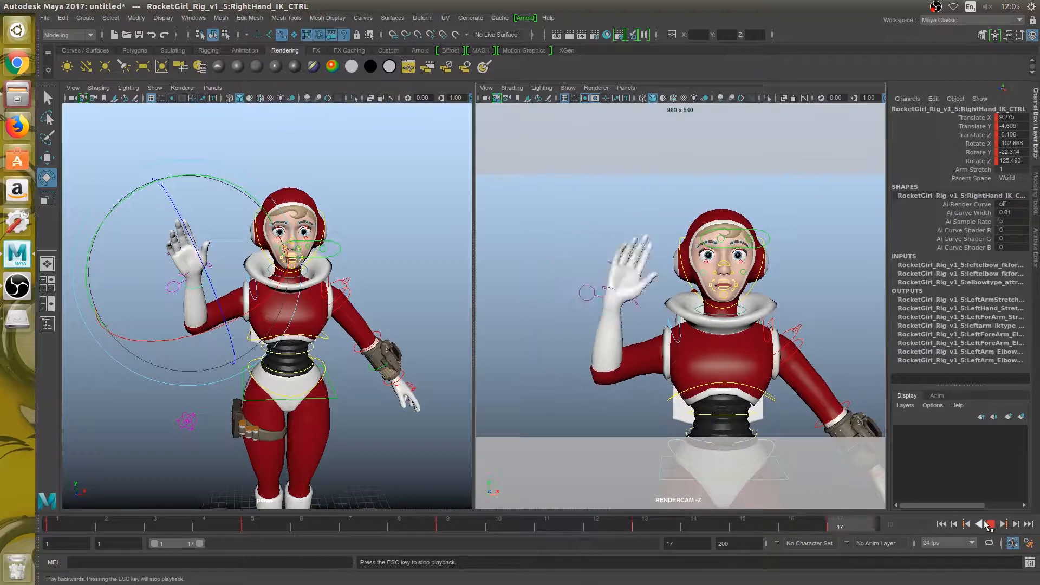
click(989, 525)
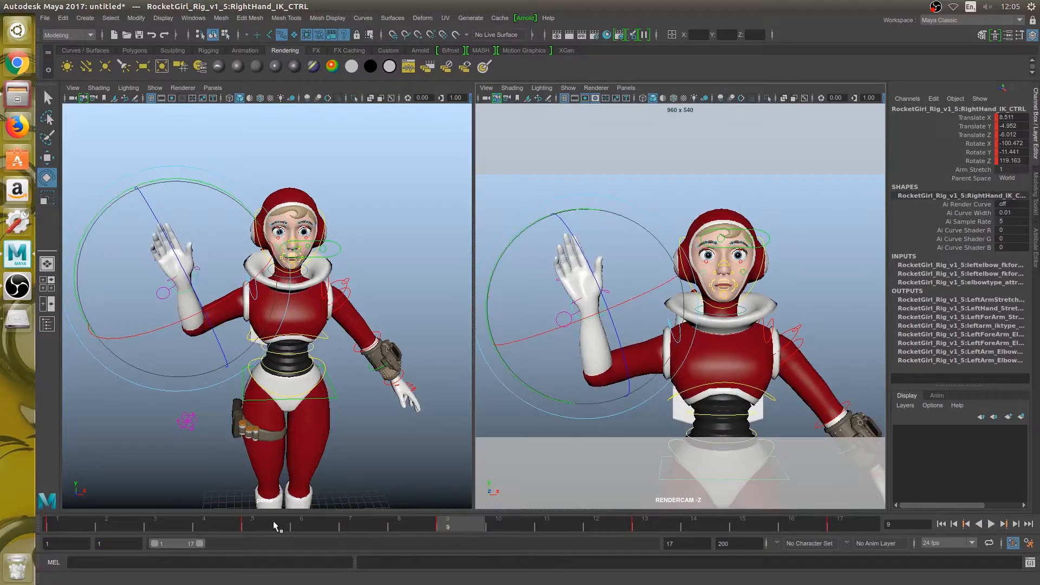
Play back the wave and check the right hand's poses at frames 1, 5 and 9
click(453, 522)
key(alt+v)
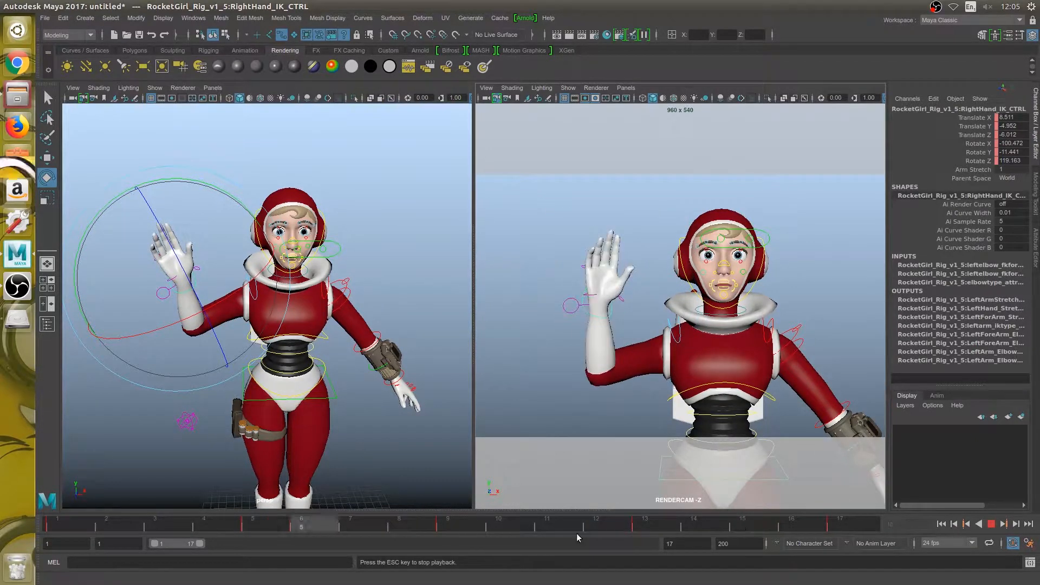
click(990, 524)
click(69, 528)
click(255, 527)
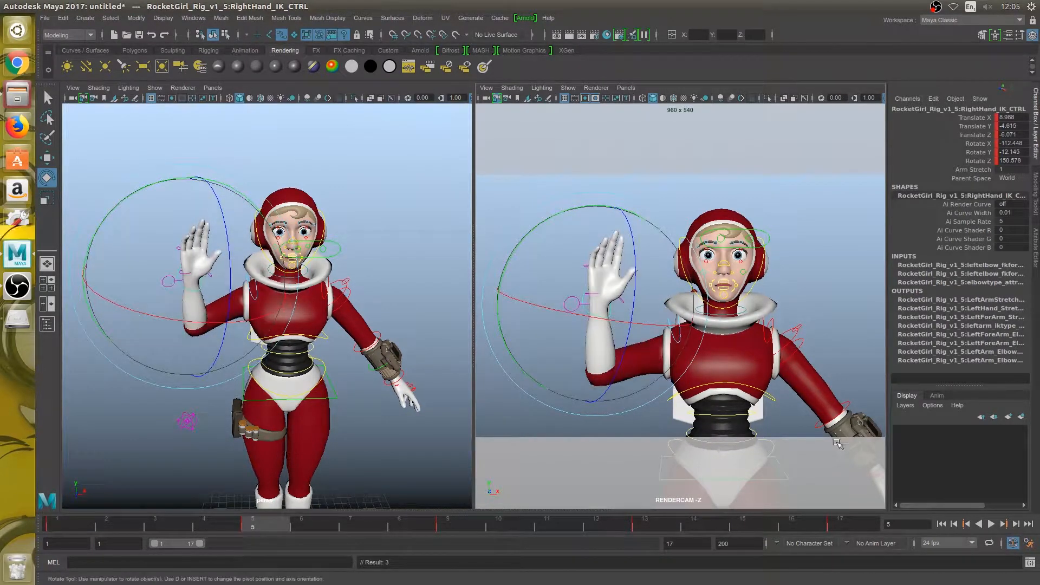
click(951, 525)
click(990, 525)
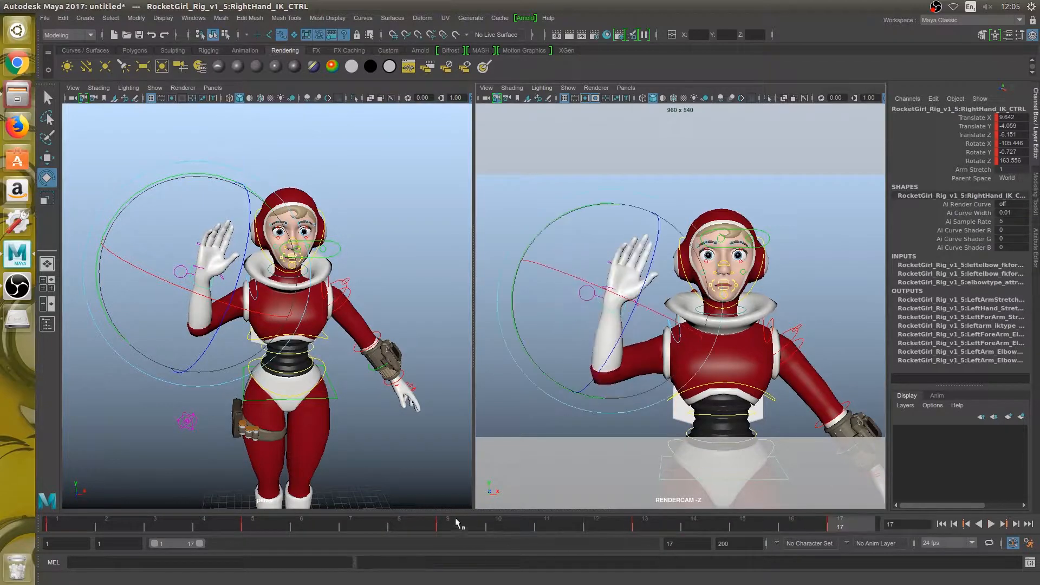
Rotate the right hand at frame 13 to about X -102.5, Y -22.7, Z 119.1, compare it with frame 17, and play the loop
drag(498, 521, 664, 523)
drag(628, 347, 632, 329)
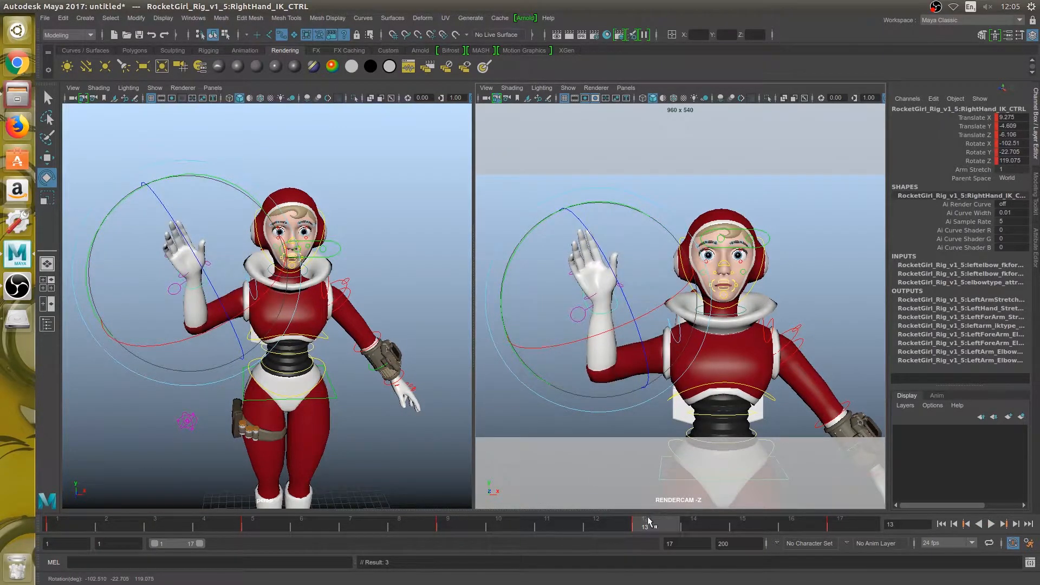
drag(629, 523, 878, 520)
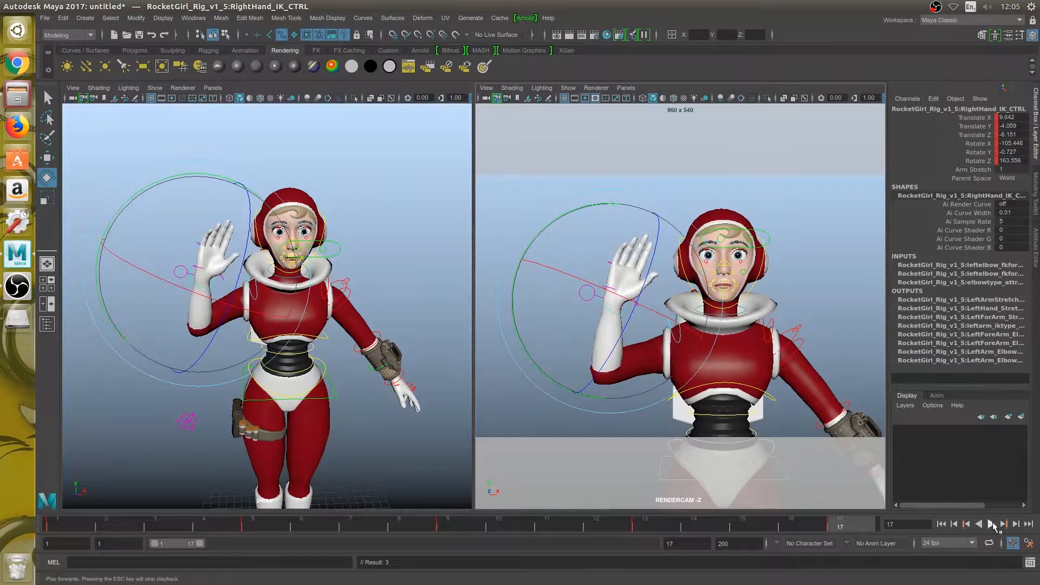
click(991, 524)
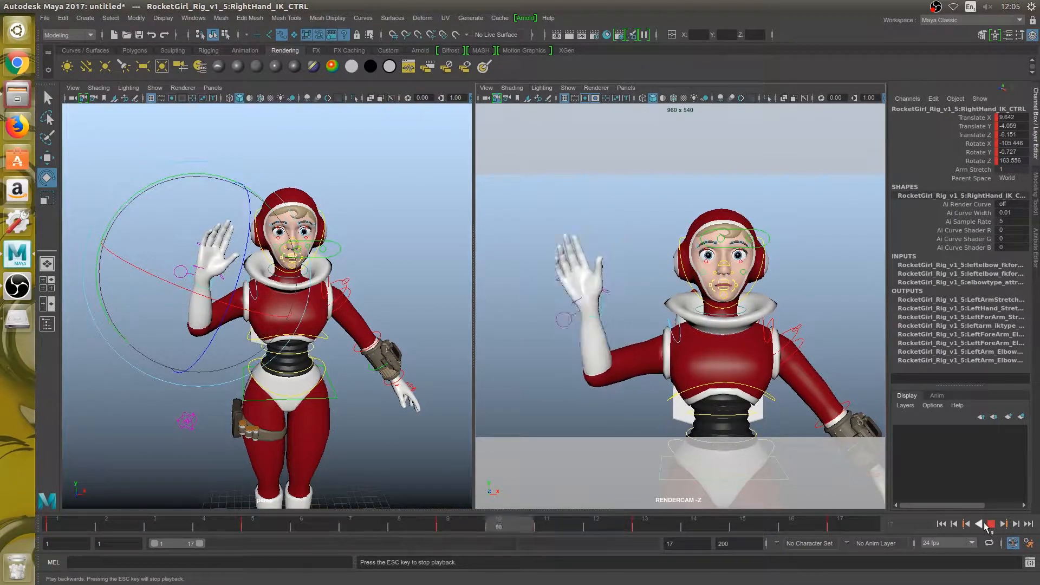
key(Escape)
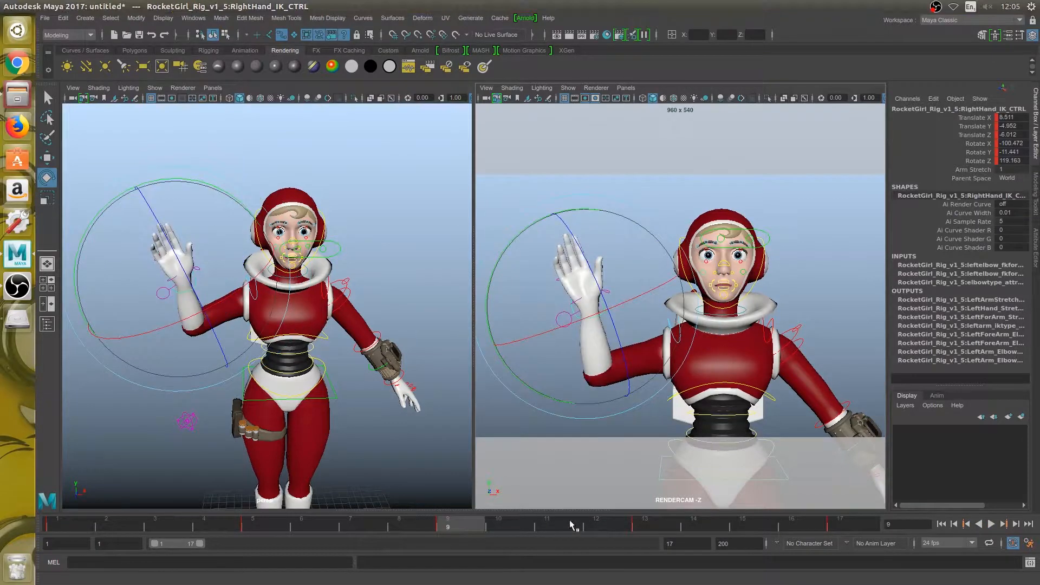
Rotate the right hand at frame 13 to about X -104.8, Y -20.3, Z 123.4 and play back the wave
click(649, 525)
drag(623, 336, 600, 383)
key(alt+v)
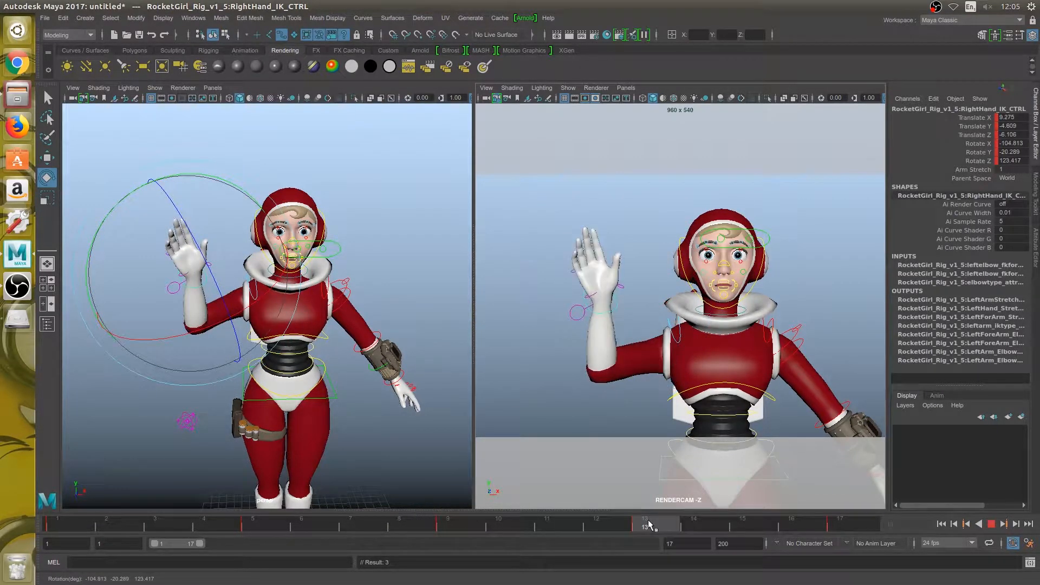
key(Escape)
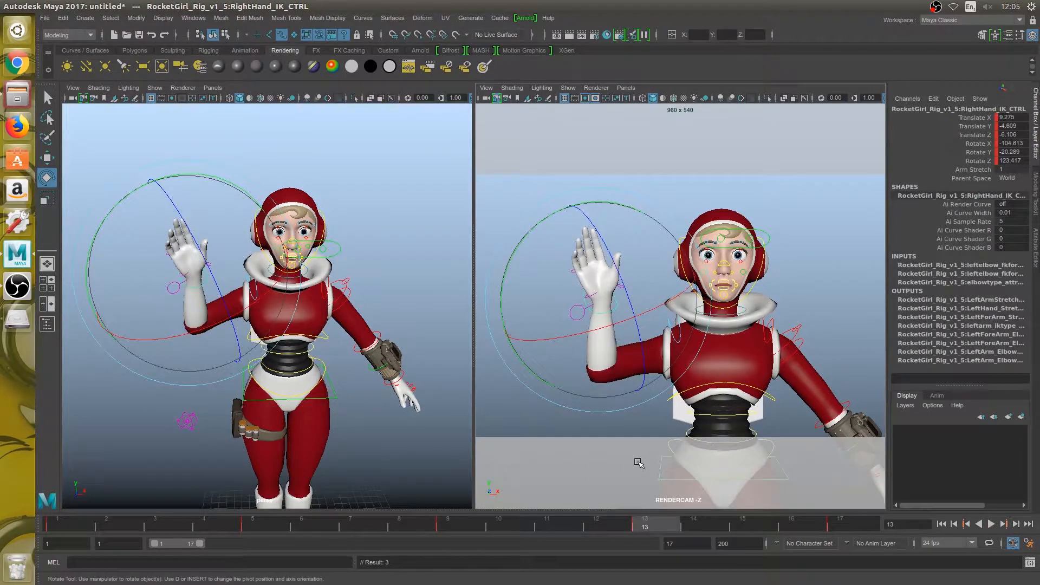
Flip between frame 13 and the preceding frame, and rotate the hand at frame 13 to about X -105.5, Y -19.0, Z 122.8
key(alt+comma)
key(alt+period)
key(alt+comma)
key(alt+period)
drag(541, 281, 545, 282)
Flip back and forth between frames 12 and 13 to compare the right hand's held poses
key(alt+comma)
key(alt+period)
key(alt+comma)
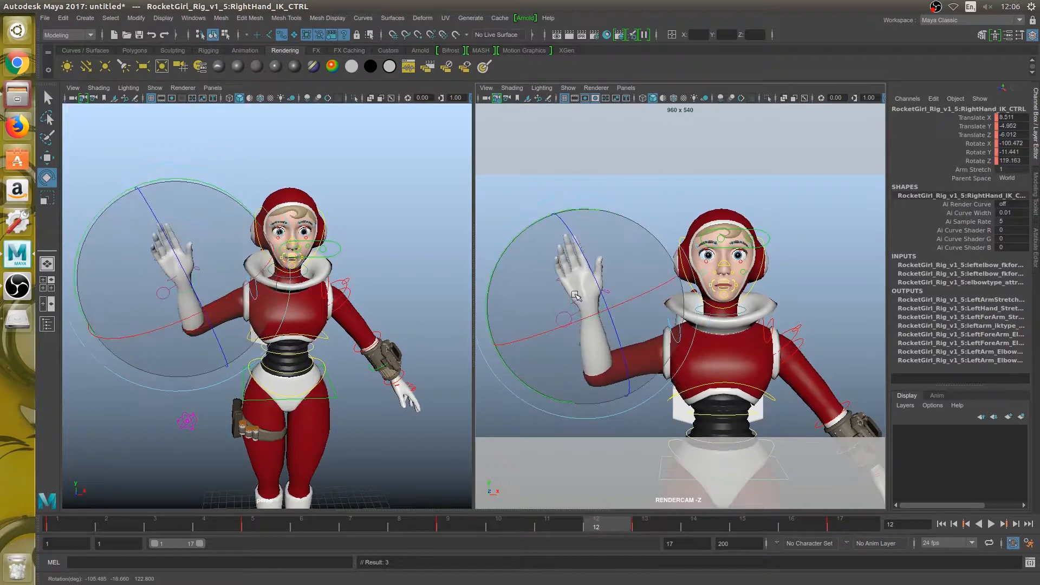
key(alt+period)
key(alt+comma)
key(alt+period)
key(alt+comma)
key(alt+period)
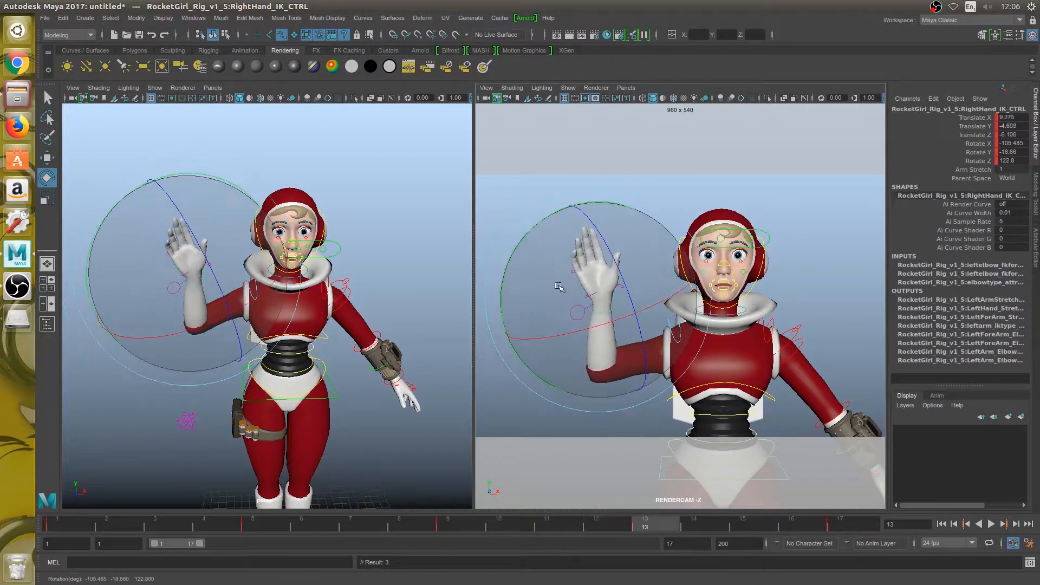
key(alt+comma)
key(alt+period)
key(alt+comma)
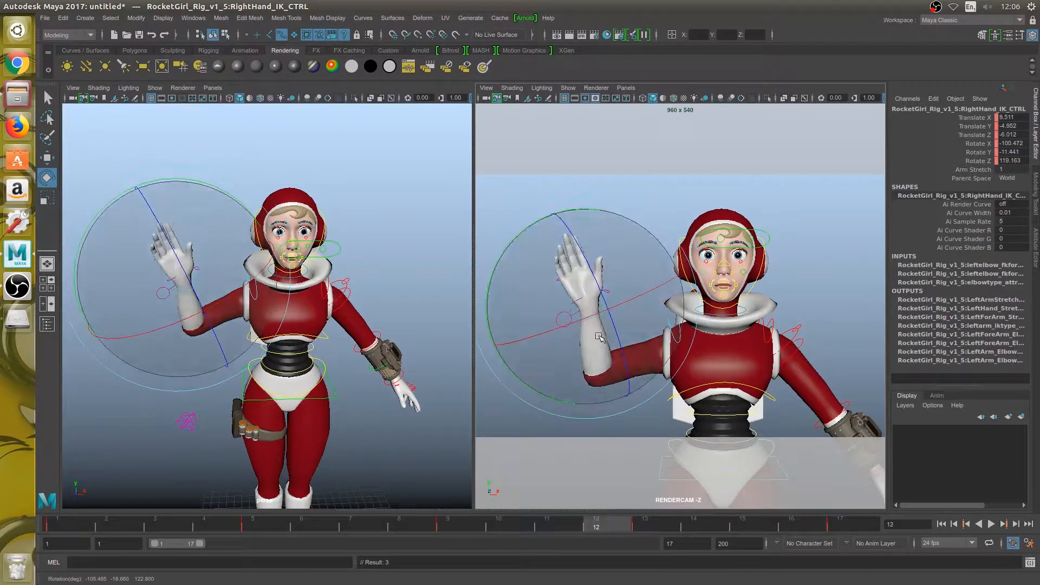
key(alt+period)
Play back the wave and compare the right hand's extreme poses at frames 1, 9 and 17
click(838, 529)
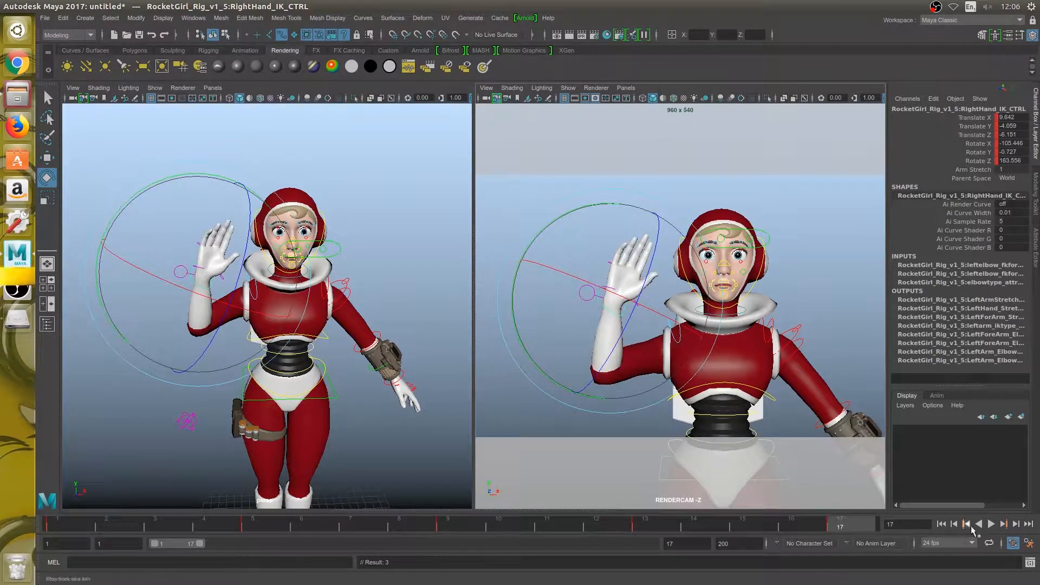
click(991, 524)
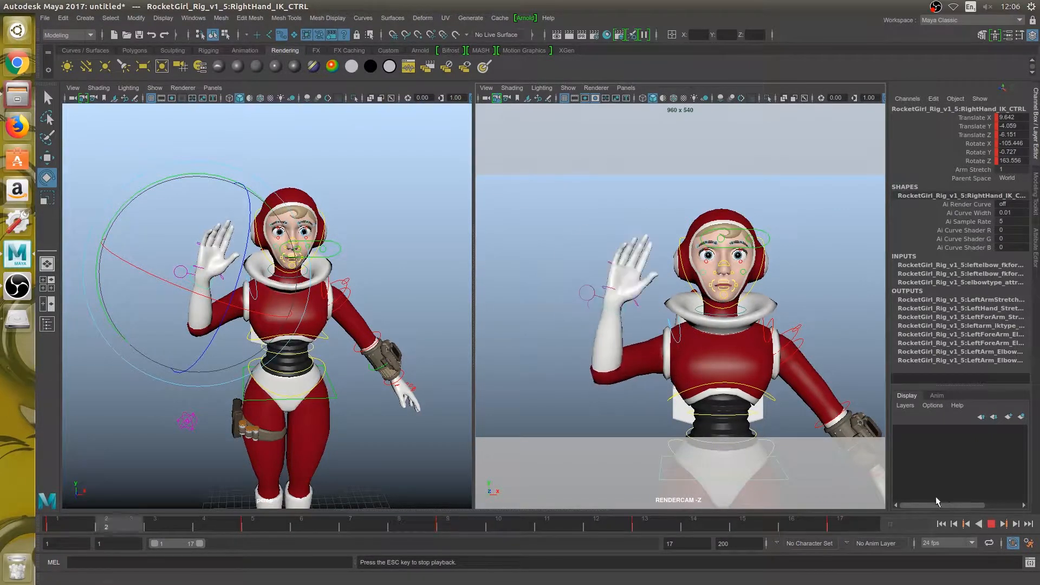
key(Escape)
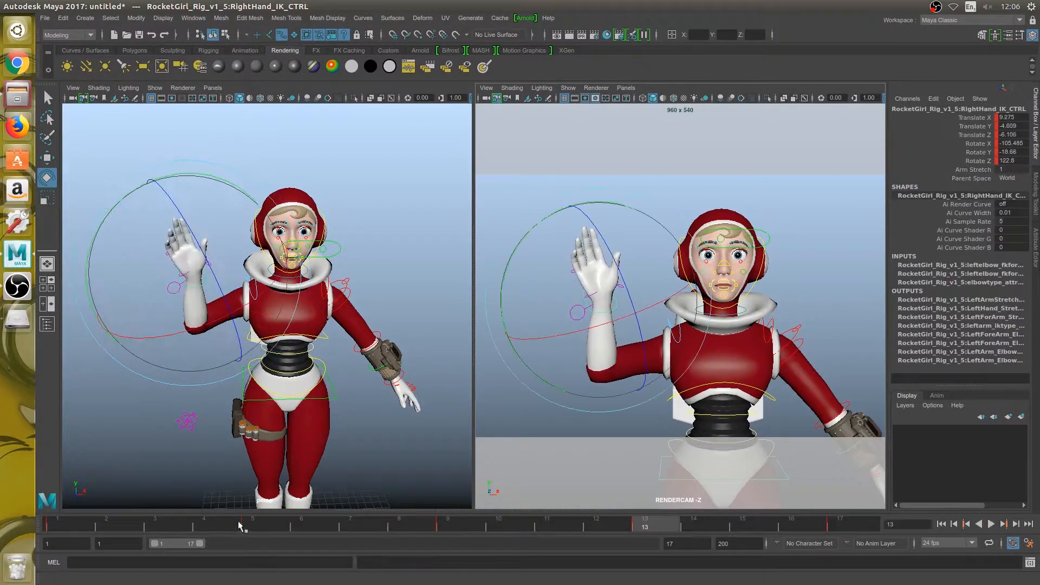
click(68, 524)
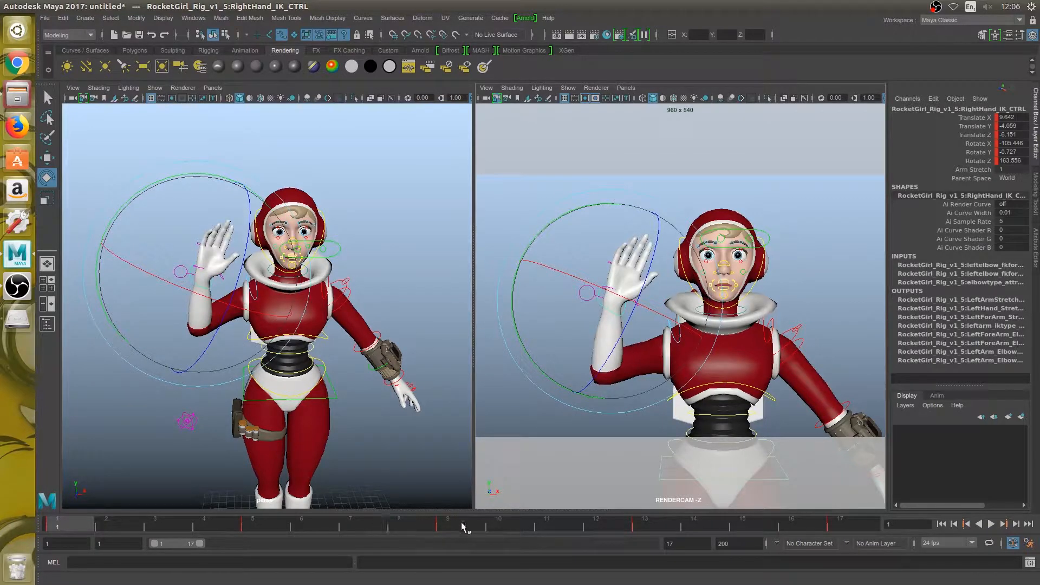
click(488, 523)
click(846, 521)
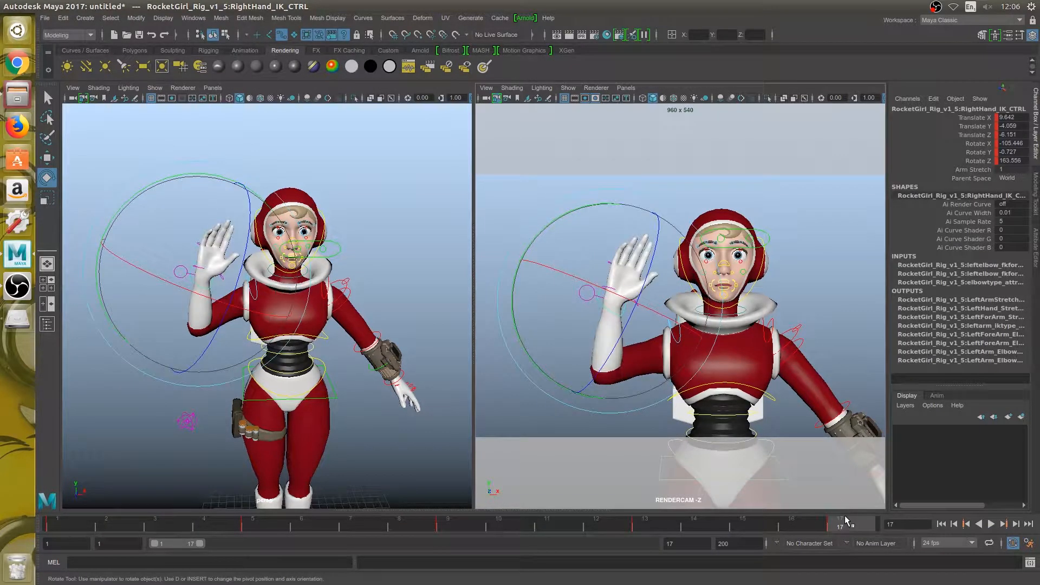
click(448, 524)
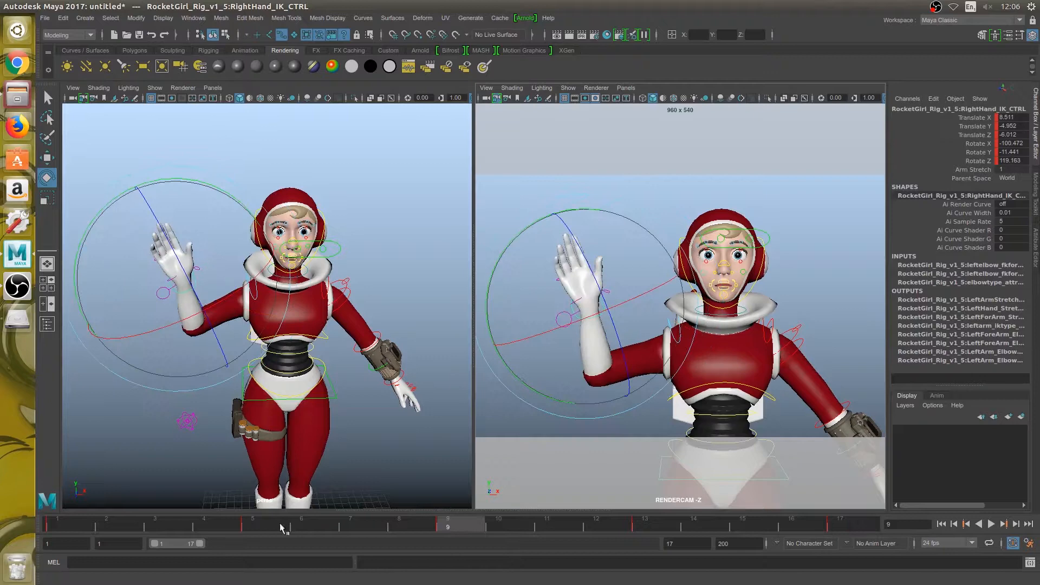
click(63, 524)
click(449, 525)
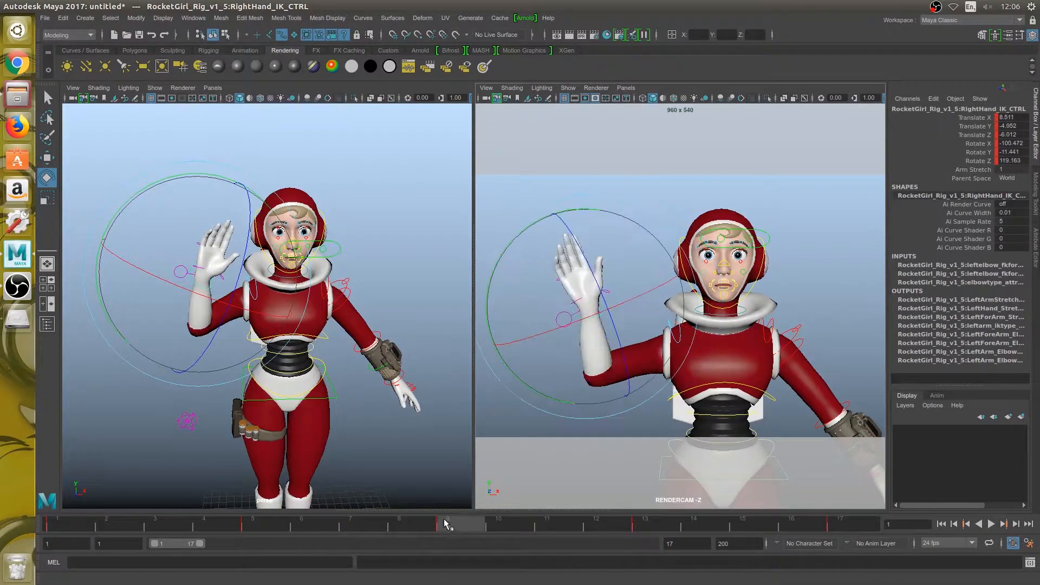
click(55, 524)
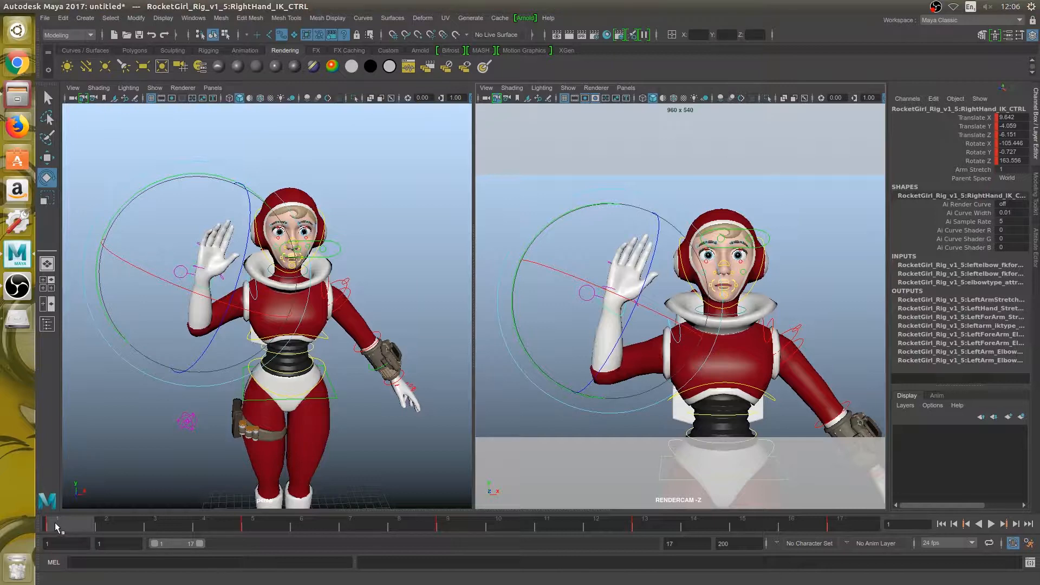
Step through the key poses at frames 1, 5, 9, 13 and 17 and review the wave in playback
click(228, 525)
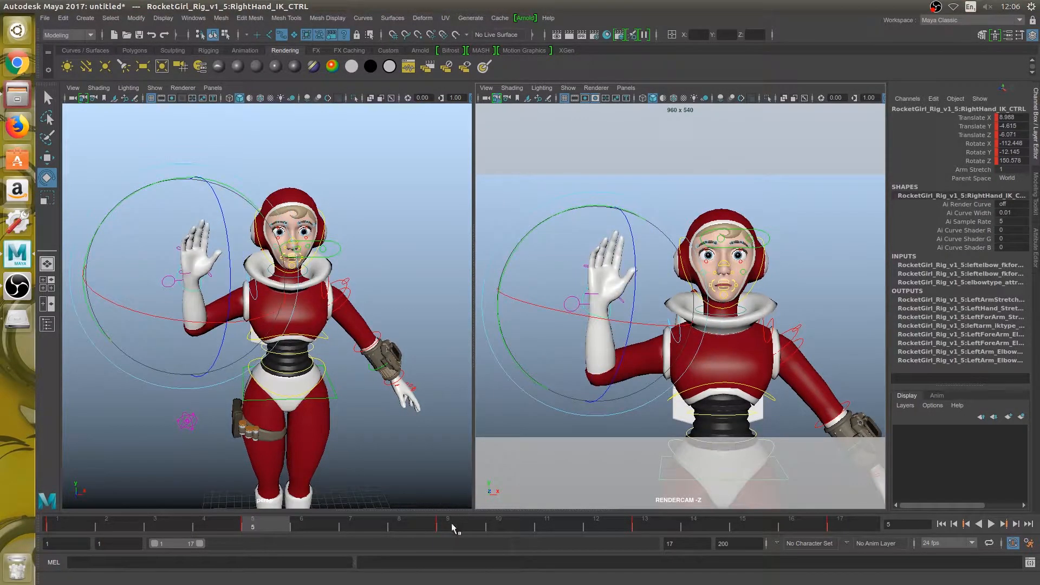
click(453, 525)
click(58, 525)
click(273, 524)
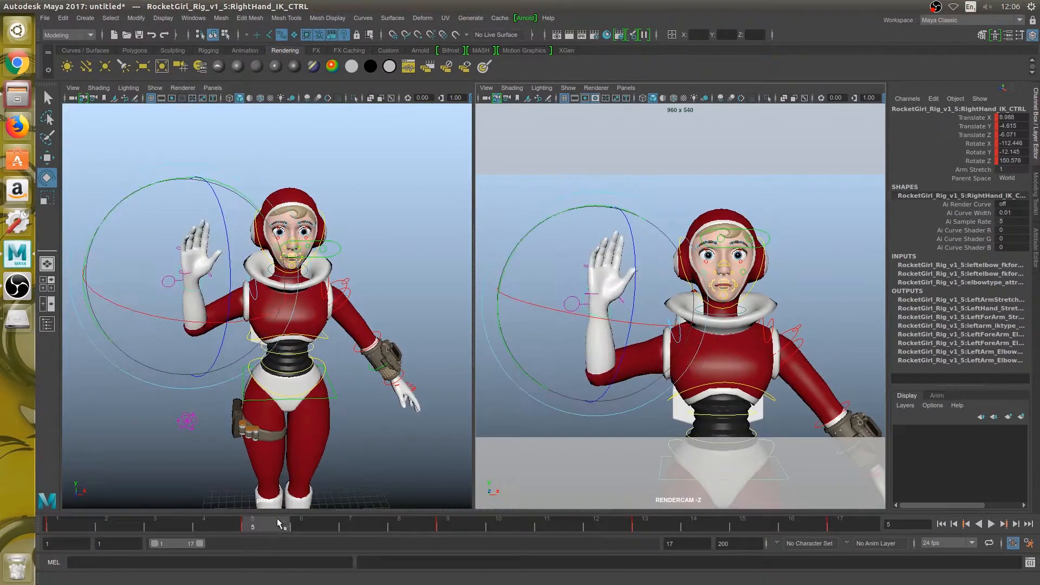
click(447, 522)
click(627, 525)
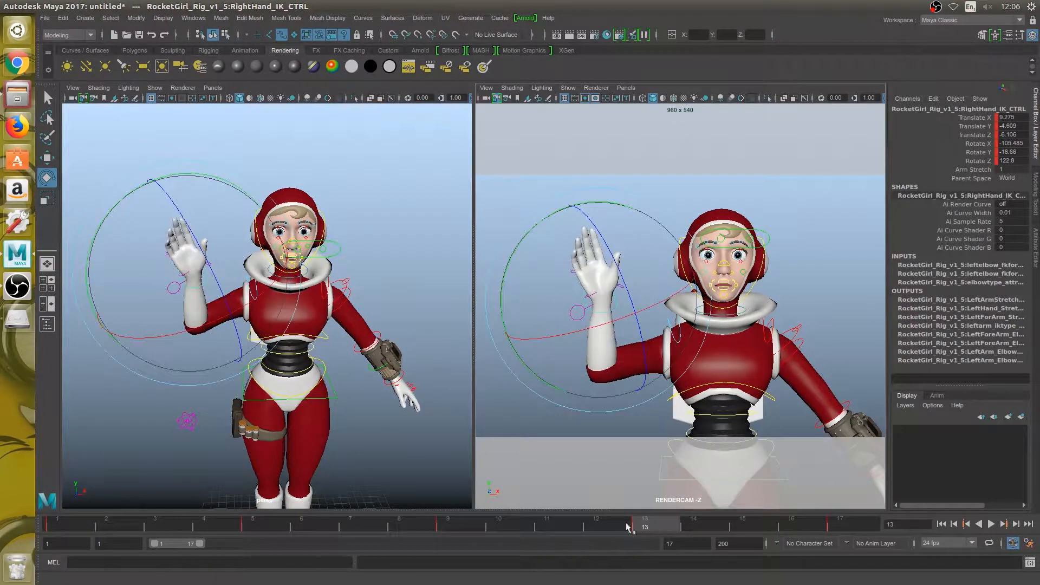
click(454, 523)
click(850, 524)
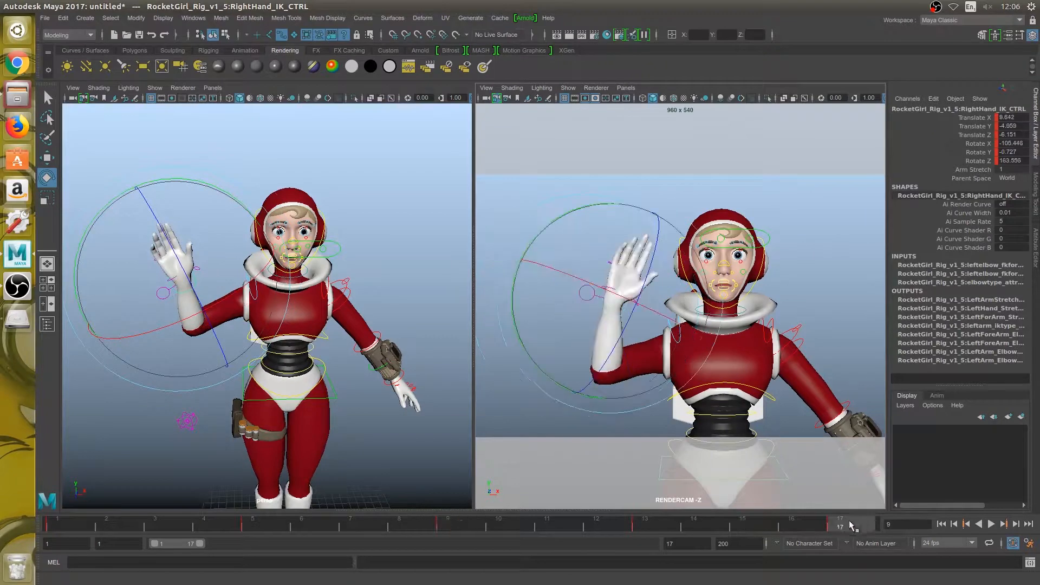
click(991, 524)
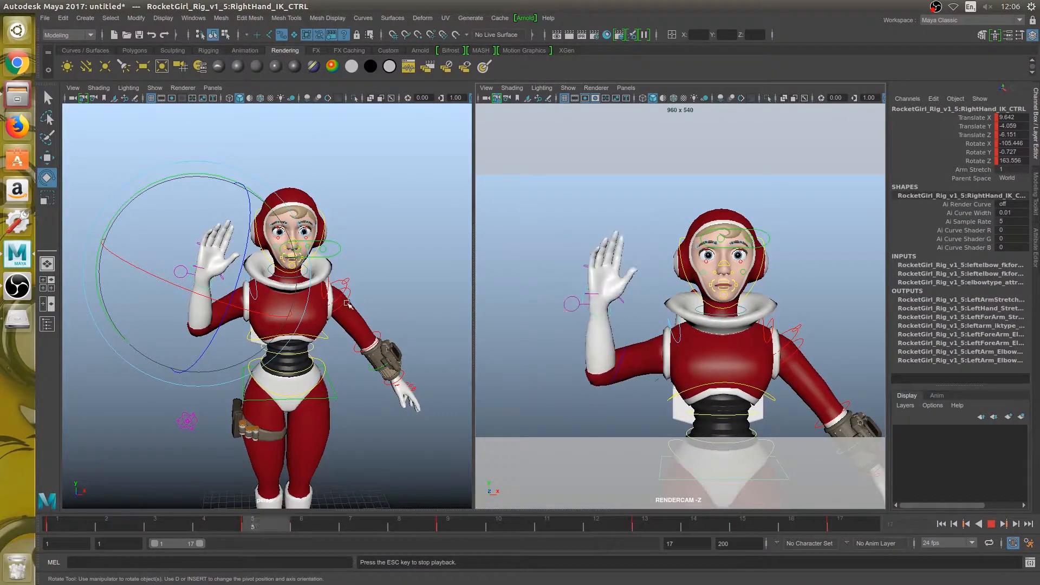
key(Escape)
Open the Graph Editor for the right hand control and place it over the full-figure viewport, clear of the render camera view
click(163, 18)
mouse_move(186, 22)
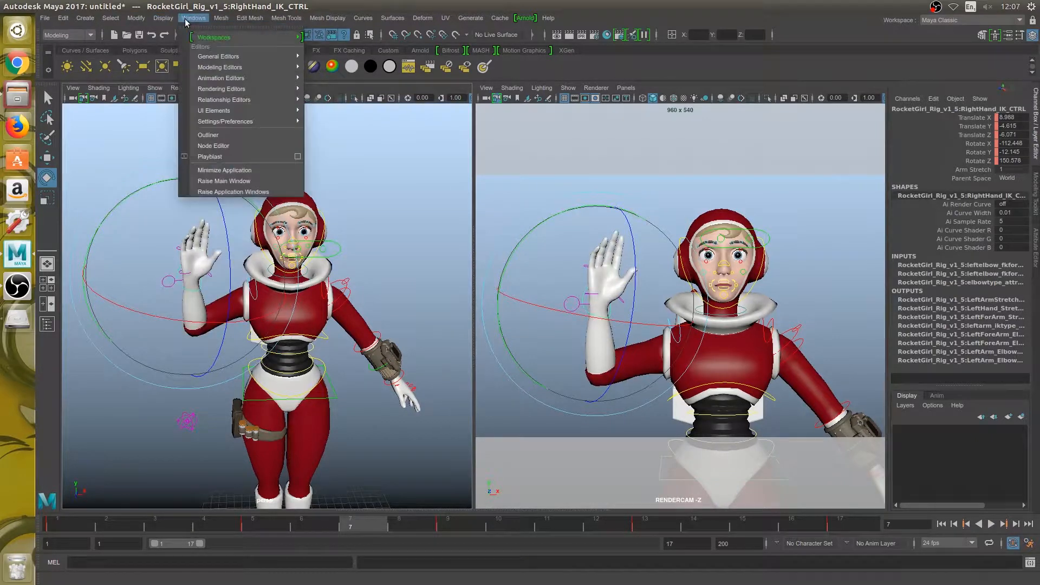
mouse_move(276, 57)
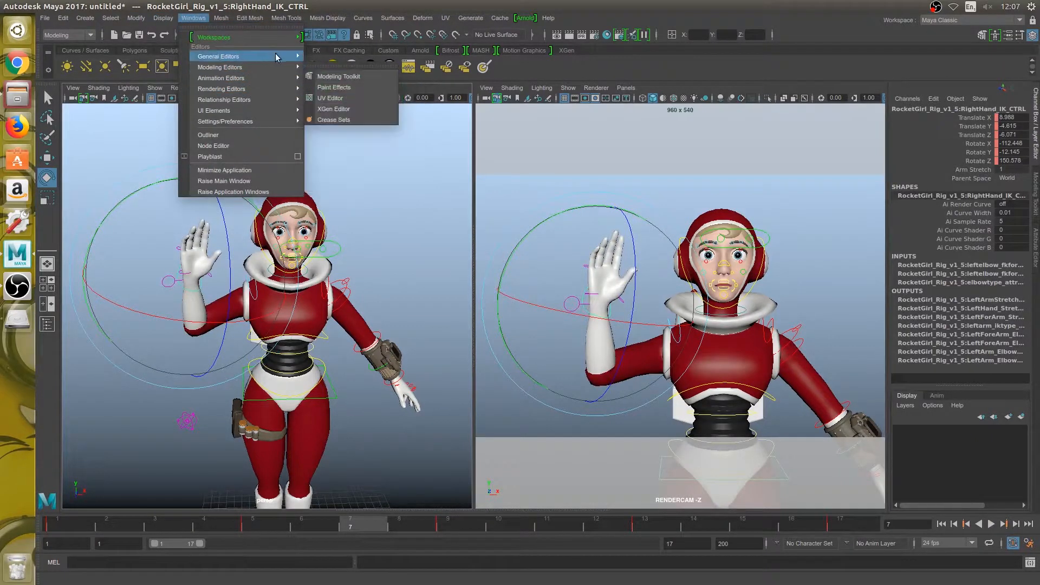
mouse_move(248, 77)
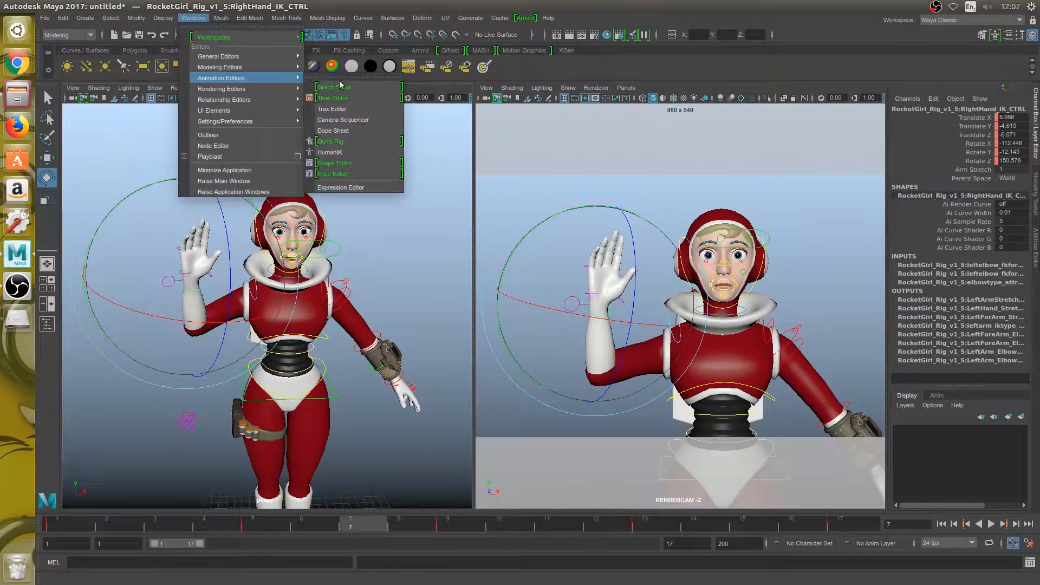
click(340, 87)
drag(338, 136, 307, 128)
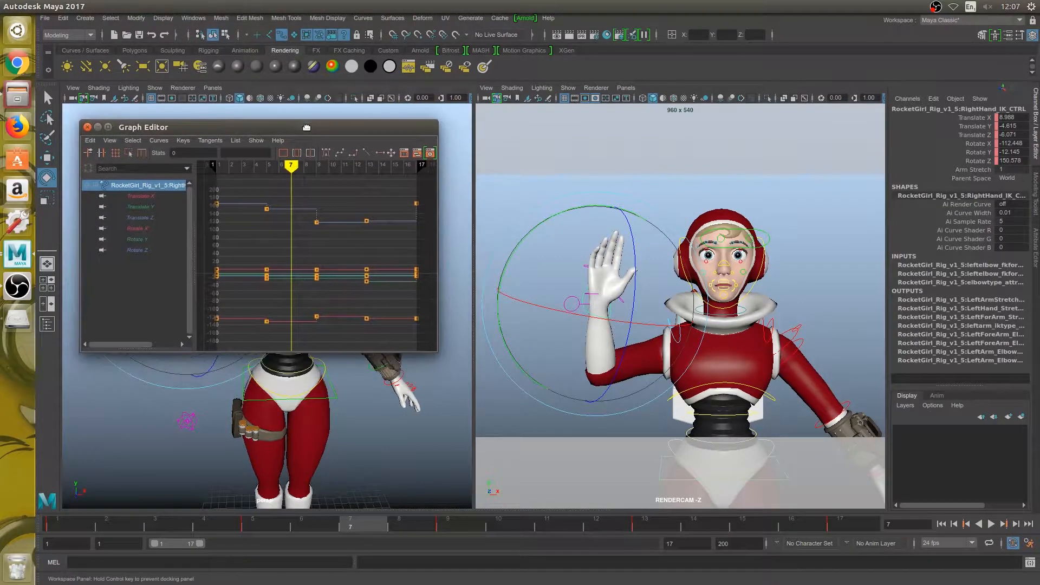
Enlarge the Graph Editor, move it higher over the full-figure viewport and isolate the hand's Translate X, Y and Z curves
click(150, 197)
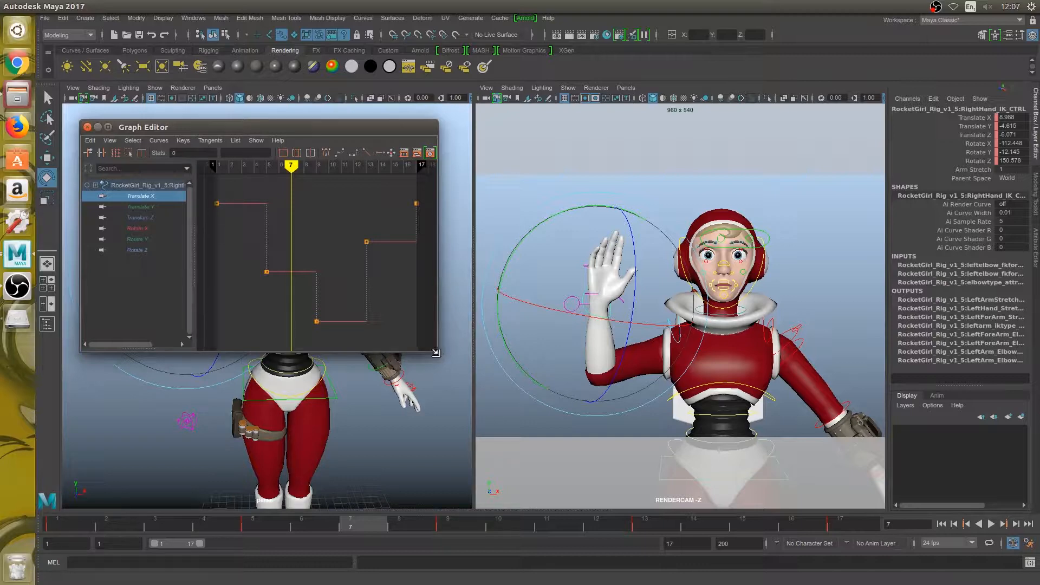
drag(490, 403, 492, 402)
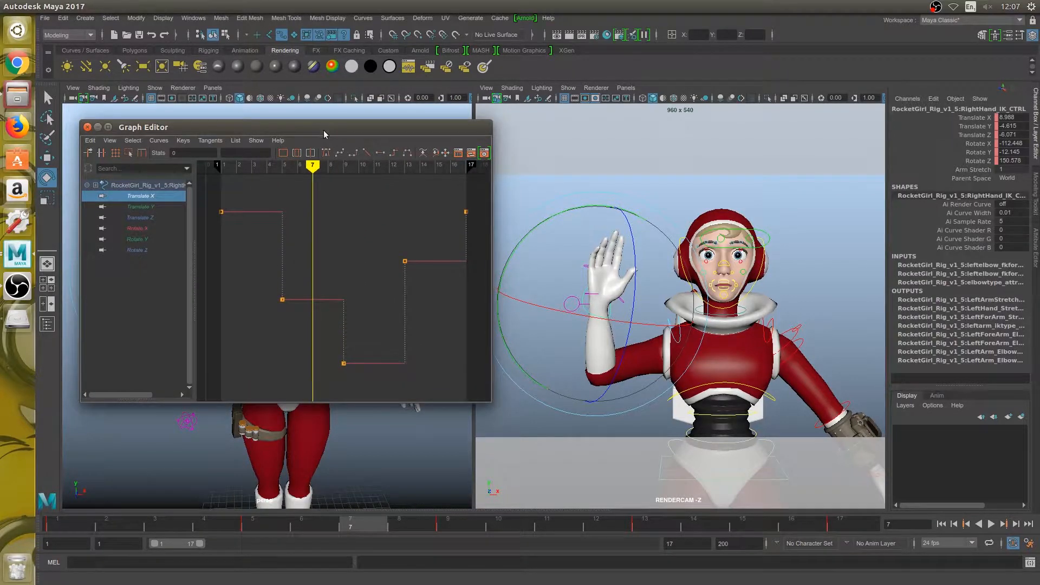
drag(323, 130, 281, 67)
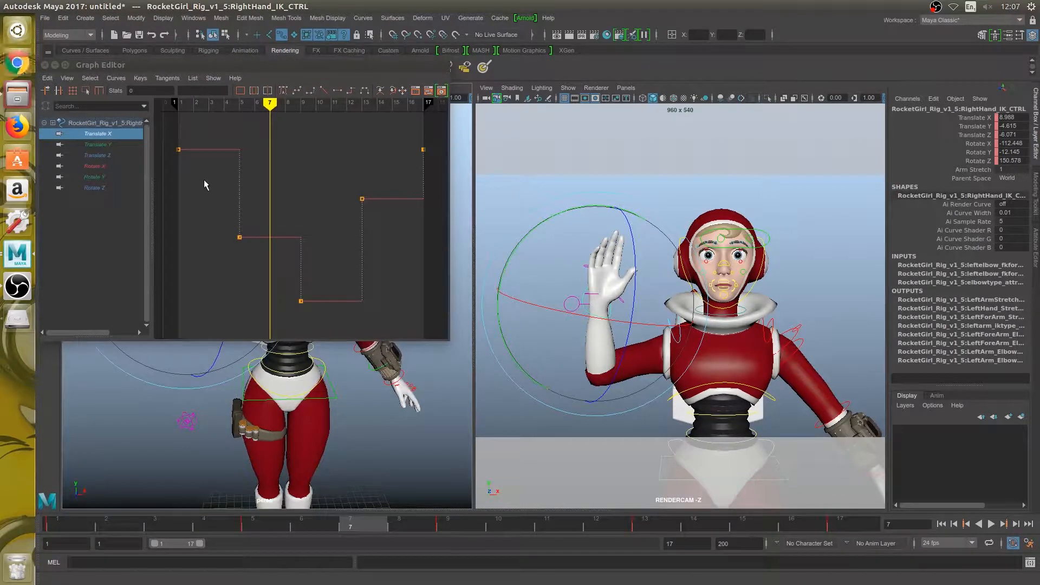
drag(84, 138, 108, 157)
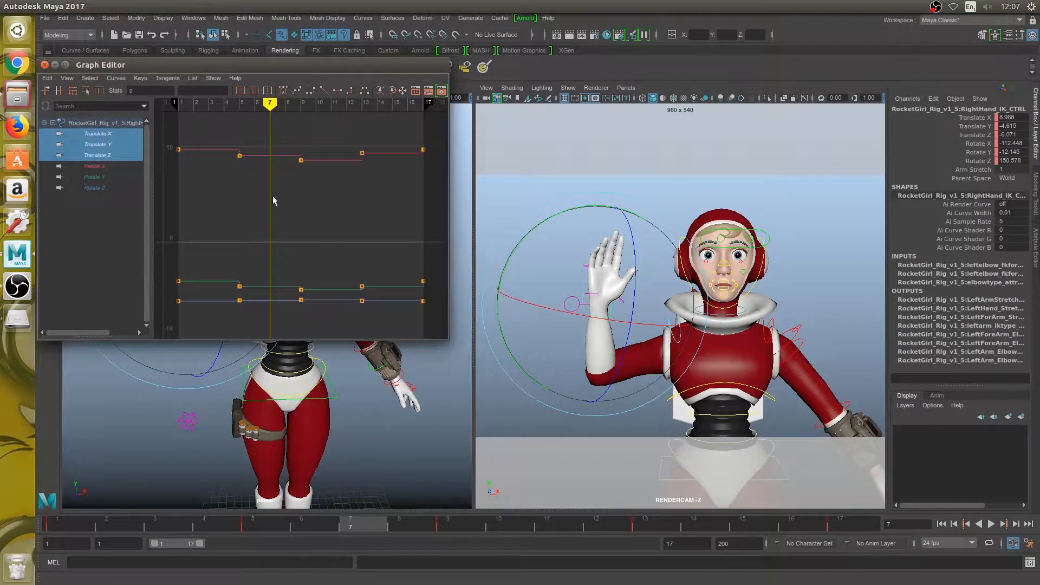
Lower the Translate X key at frame 5 to 8.911 and go to frame 5 to check the hand pose
click(110, 133)
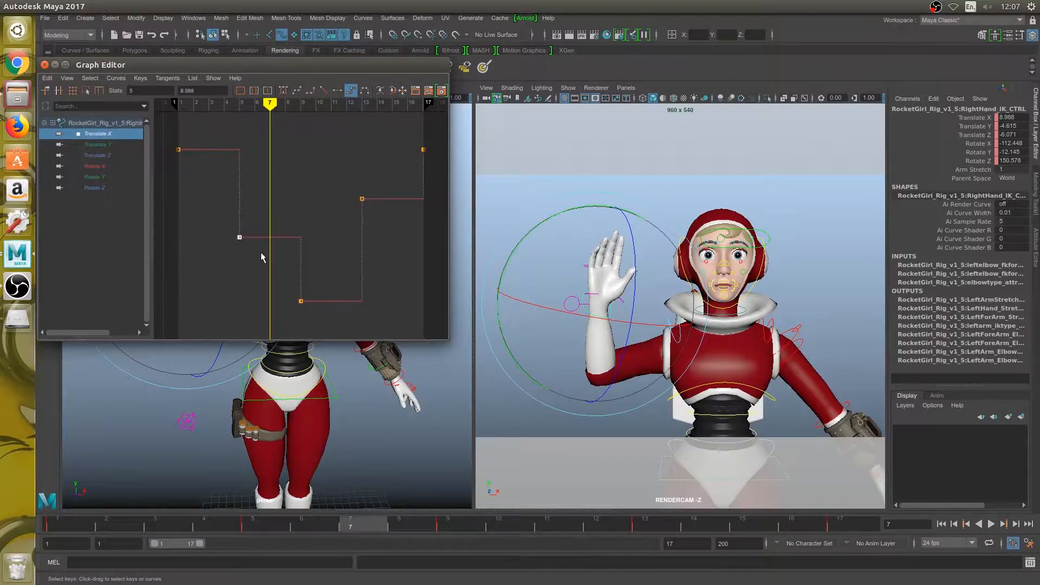
shift+middle_drag(260, 250, 261, 259)
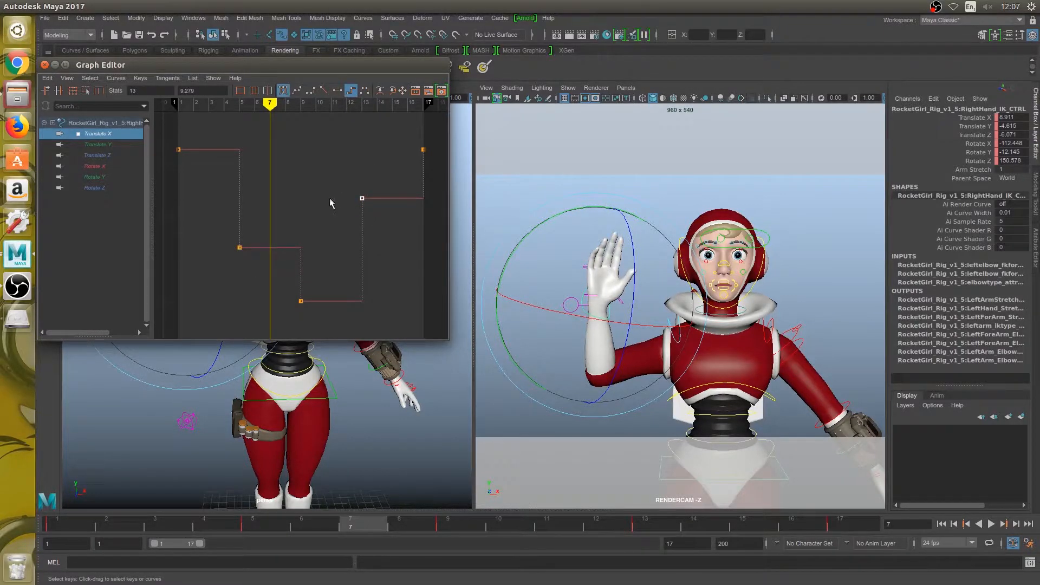
drag(257, 105, 239, 105)
Raise the Translate Y key at frame 13 to about -4.357 and check the hand's motion towards frame 5
click(108, 144)
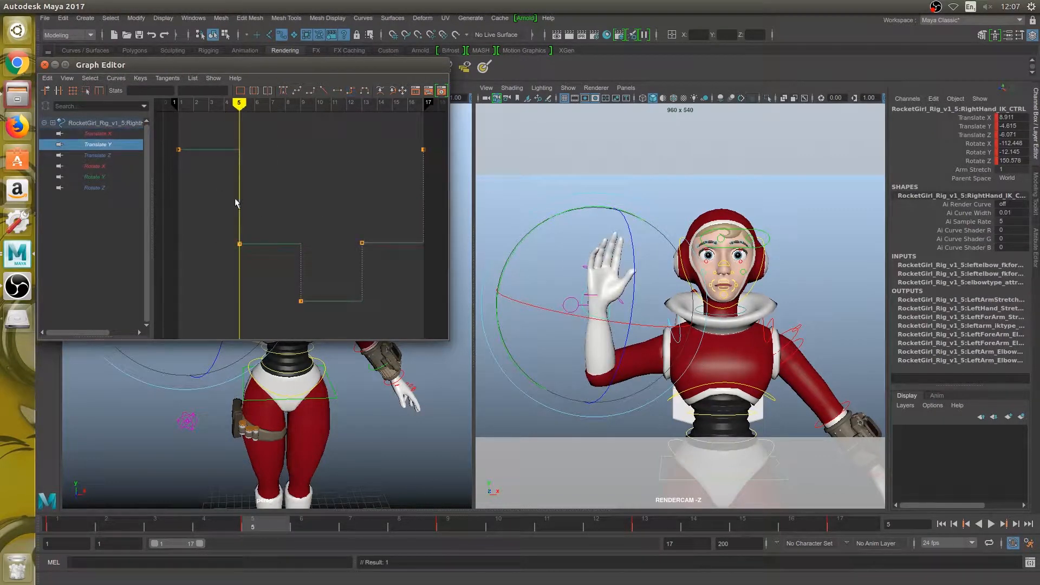
shift+middle_drag(382, 255, 384, 229)
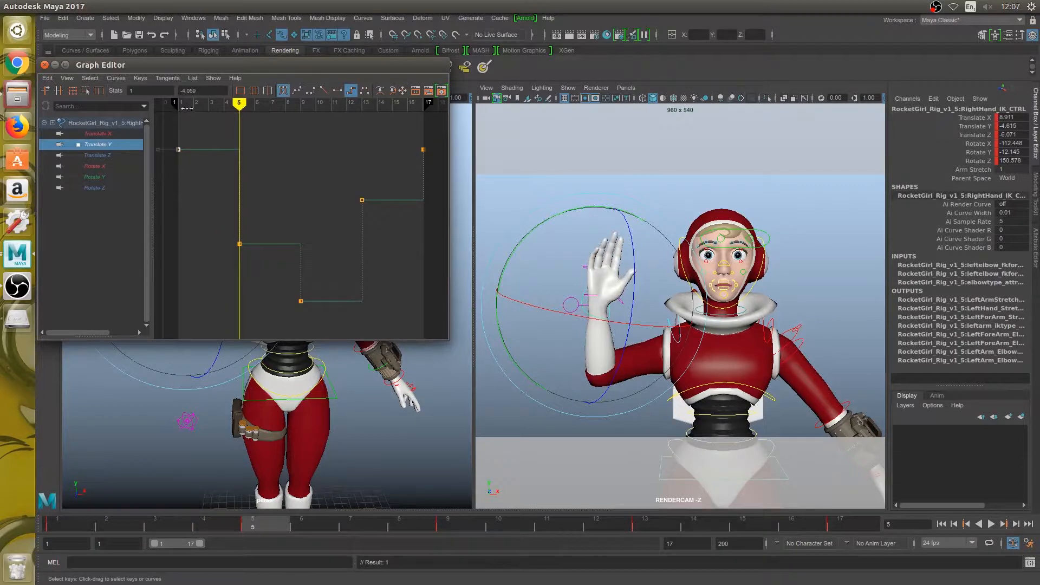
mouse_move(187, 108)
mouse_down()
mouse_move(164, 106)
mouse_move(243, 116)
mouse_up()
Set the Translate Z keys to -6.06 at frame 5 and -6.107 at frame 13, and play back the wave
click(102, 154)
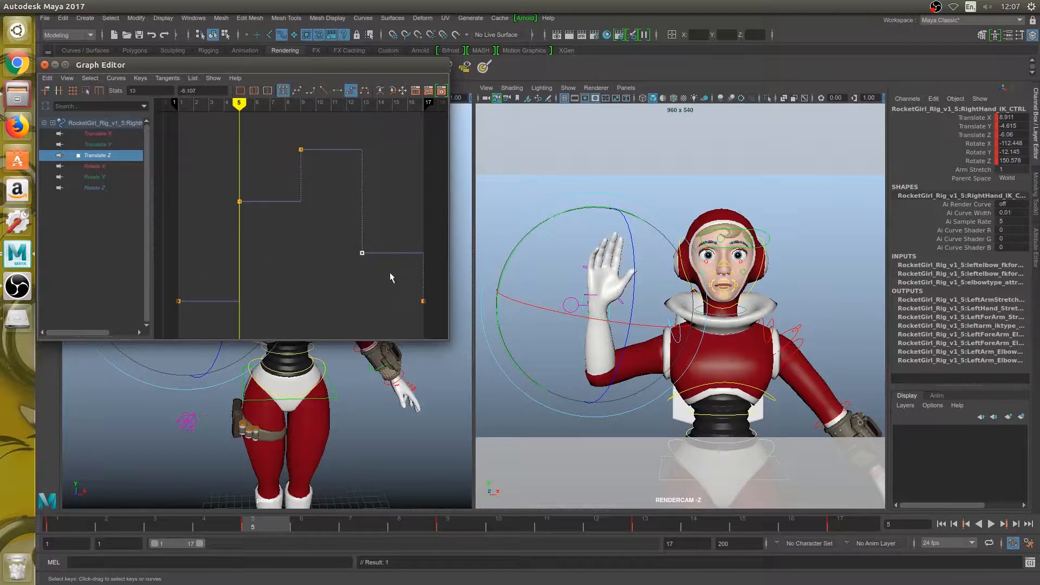
click(991, 524)
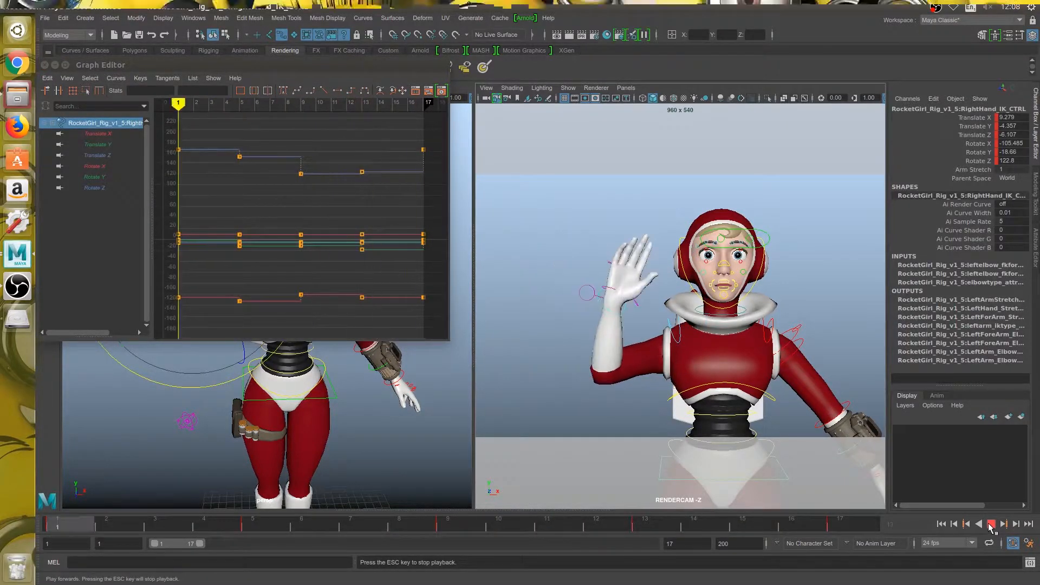
key(Escape)
key(e)
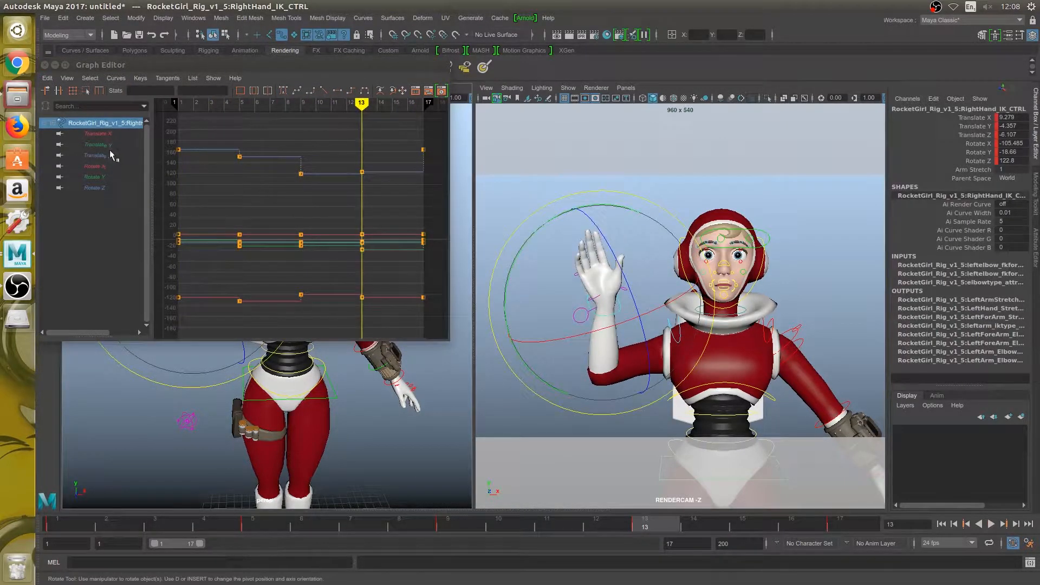
Isolate the hand's Rotate X curve and compare the poses at frames 1 and 5
drag(100, 166, 145, 196)
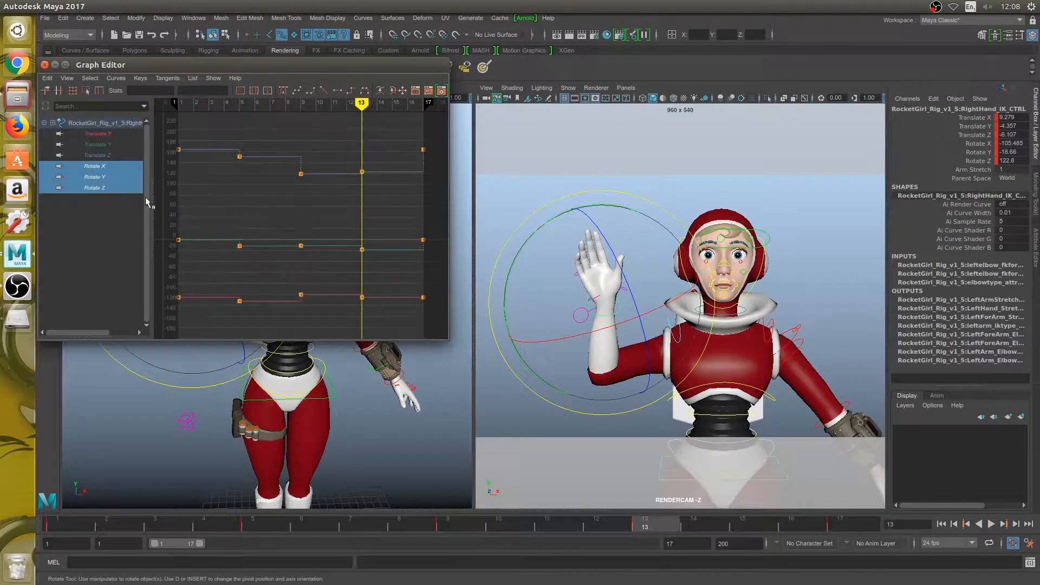
click(98, 166)
click(177, 105)
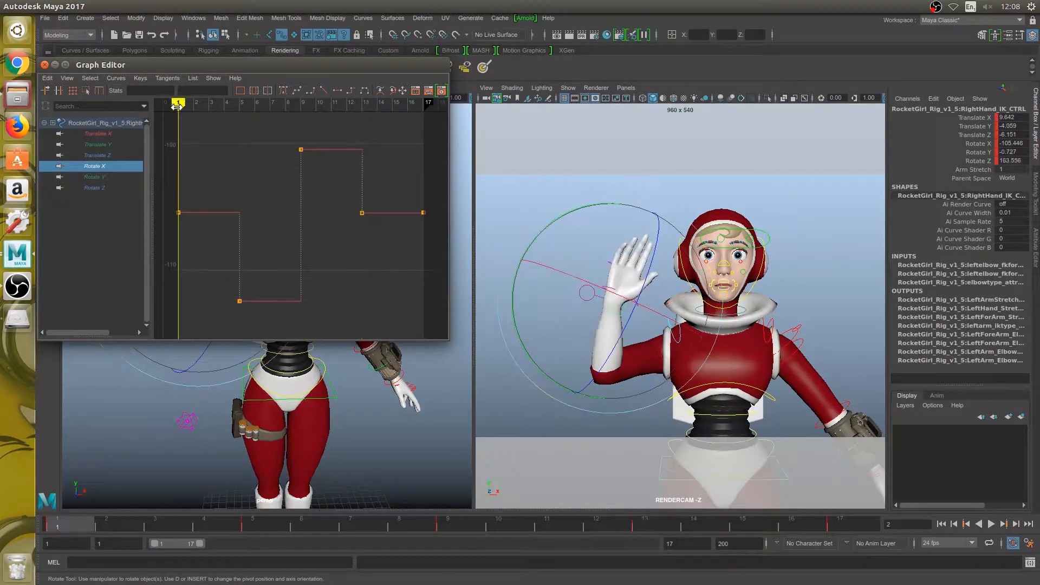
mouse_move(172, 107)
mouse_down()
mouse_move(257, 112)
mouse_move(193, 112)
mouse_move(254, 112)
mouse_move(223, 113)
mouse_move(240, 117)
mouse_up()
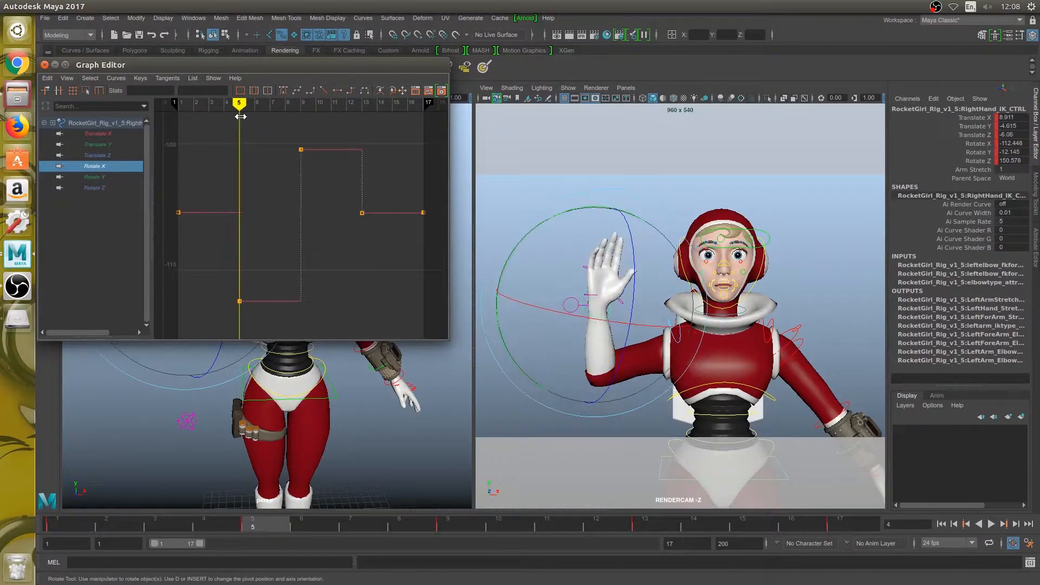
Lower the Rotate Y key at frame 9 to -14.258, undoing the trial moves of the curve's keys
key(Down)
drag(244, 218, 282, 276)
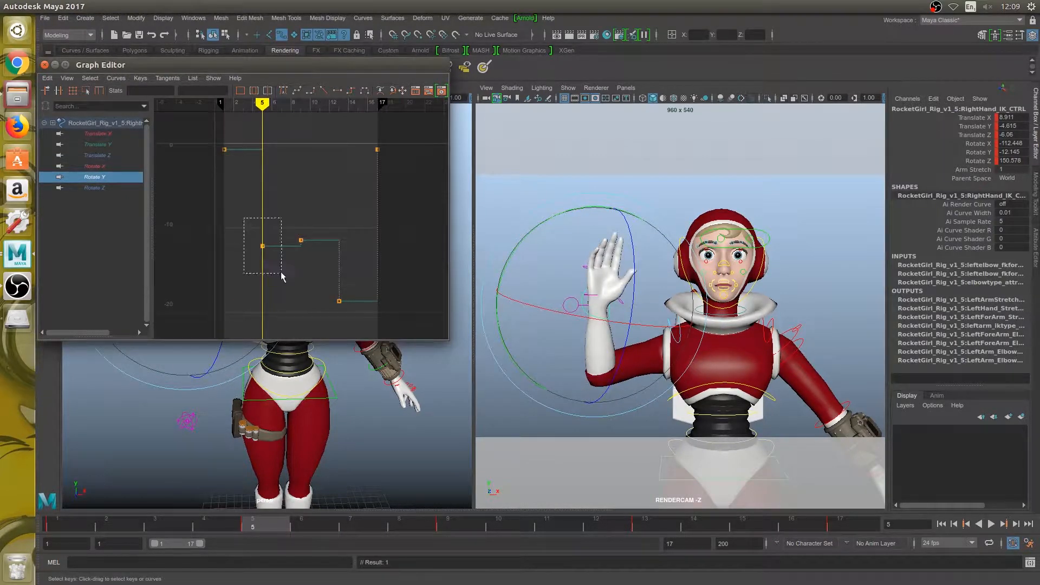
shift+middle_drag(278, 267, 303, 161)
key(ctrl+z)
key(ctrl+z)
key(ctrl+z)
key(ctrl+z)
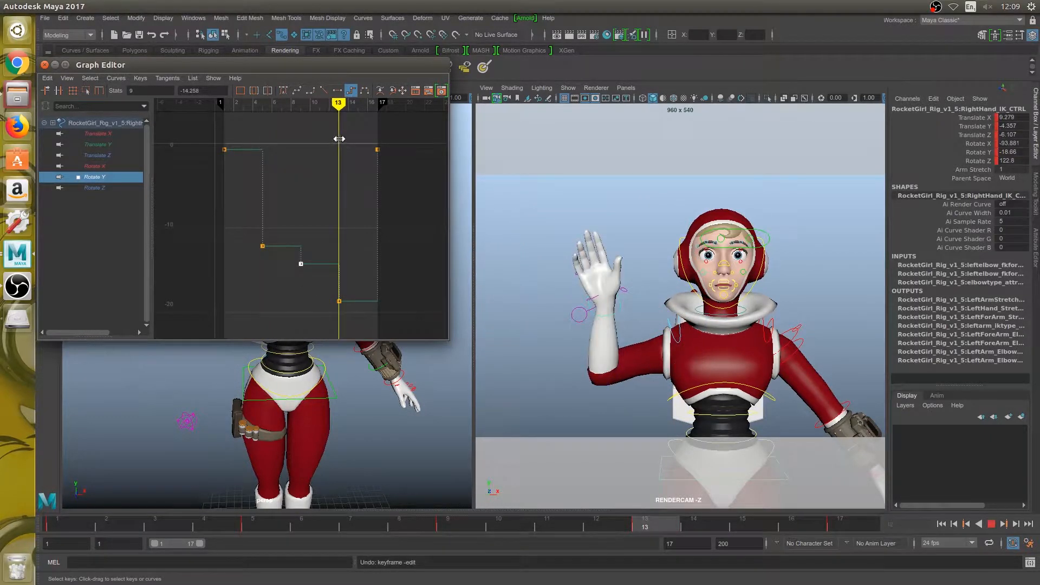
Set the Rotate Y keys to -3.498 at frame 13 and -11.12 at frame 5, and scrub through to frame 17
shift+middle_drag(365, 324, 366, 186)
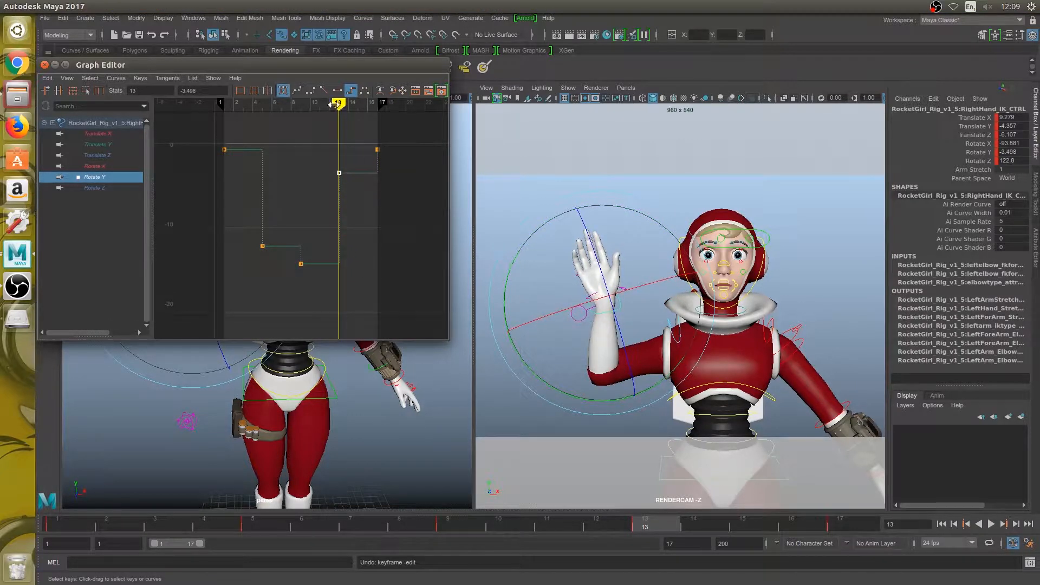
mouse_move(335, 105)
mouse_down()
mouse_move(301, 104)
mouse_move(344, 106)
mouse_move(223, 106)
mouse_move(260, 107)
mouse_up()
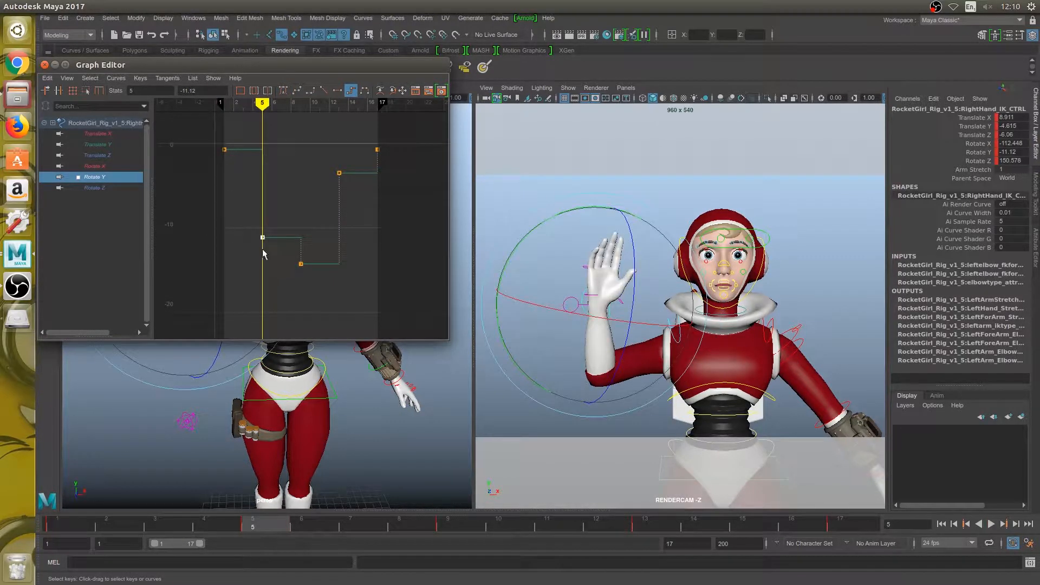
drag(260, 108, 300, 104)
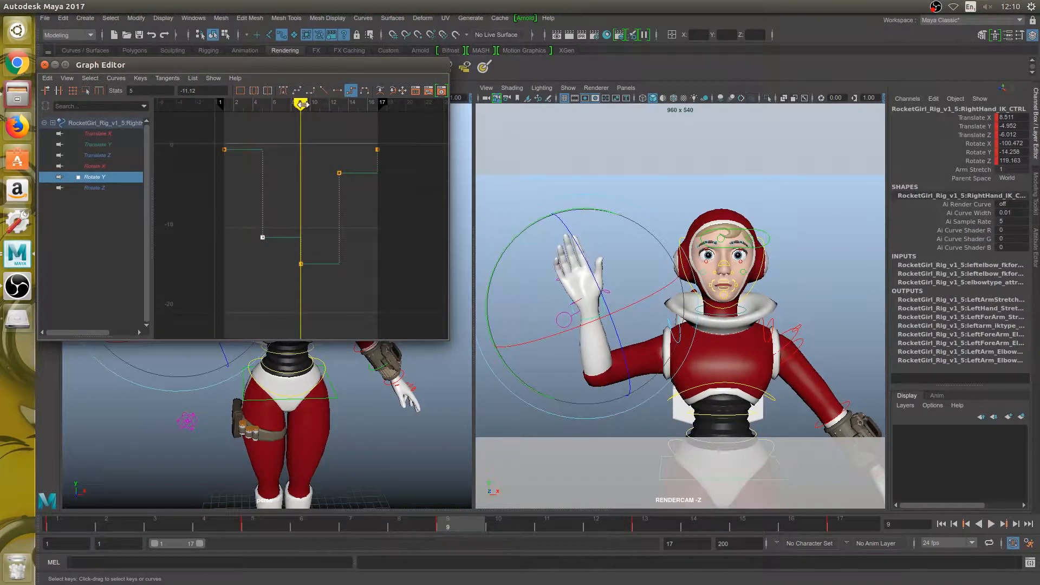
drag(300, 104, 377, 105)
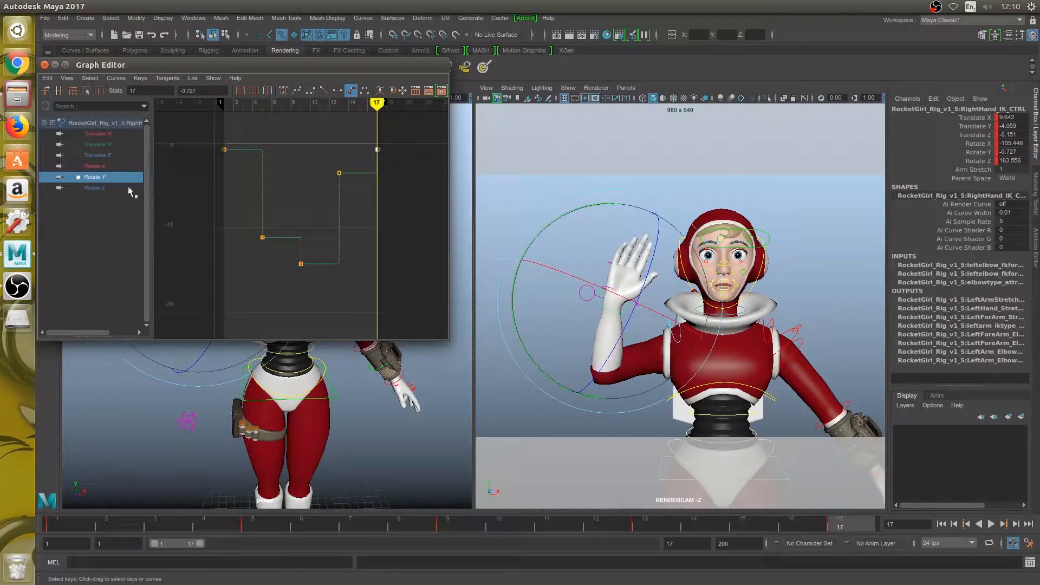
On the Rotate Z curve, undo a trial lowering of the frame 5 key and raise it to about 152
click(112, 185)
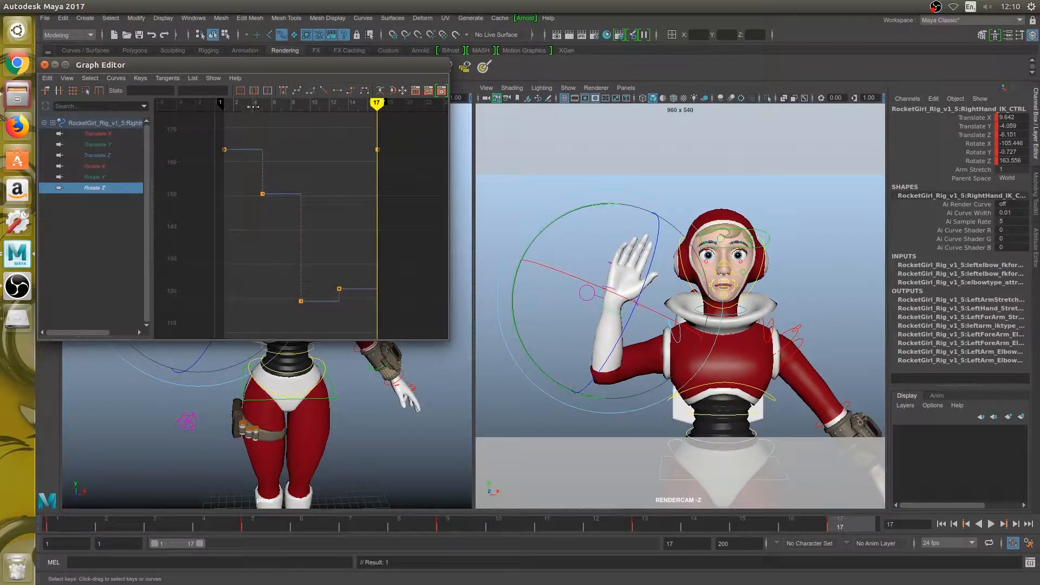
mouse_move(253, 107)
mouse_down()
mouse_move(223, 106)
mouse_move(260, 113)
mouse_up()
middle_drag(285, 217, 283, 250)
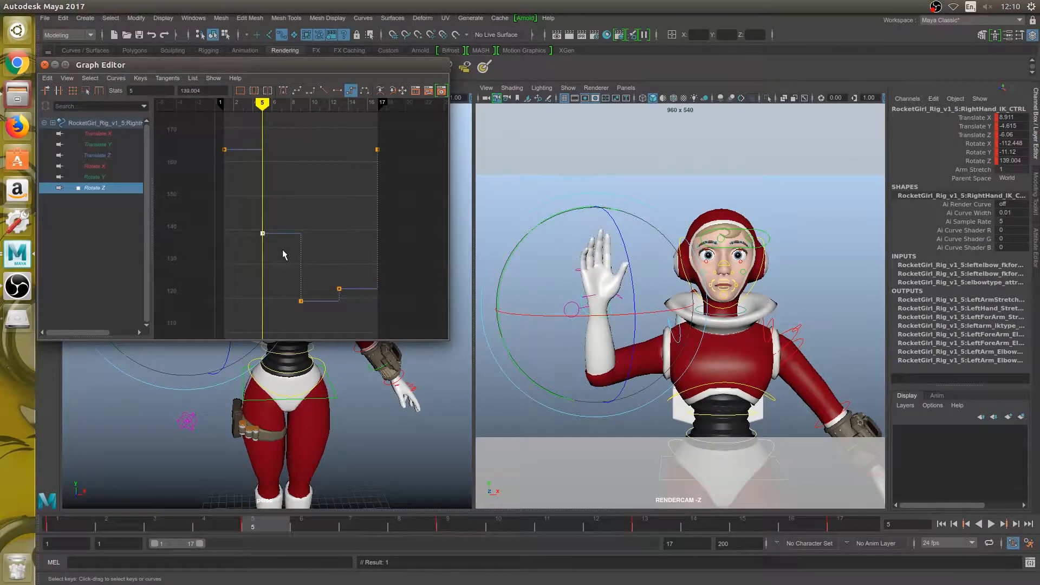
key(ctrl+z)
mouse_move(263, 104)
mouse_down()
mouse_move(223, 104)
mouse_move(262, 104)
mouse_up()
middle_drag(291, 224, 290, 213)
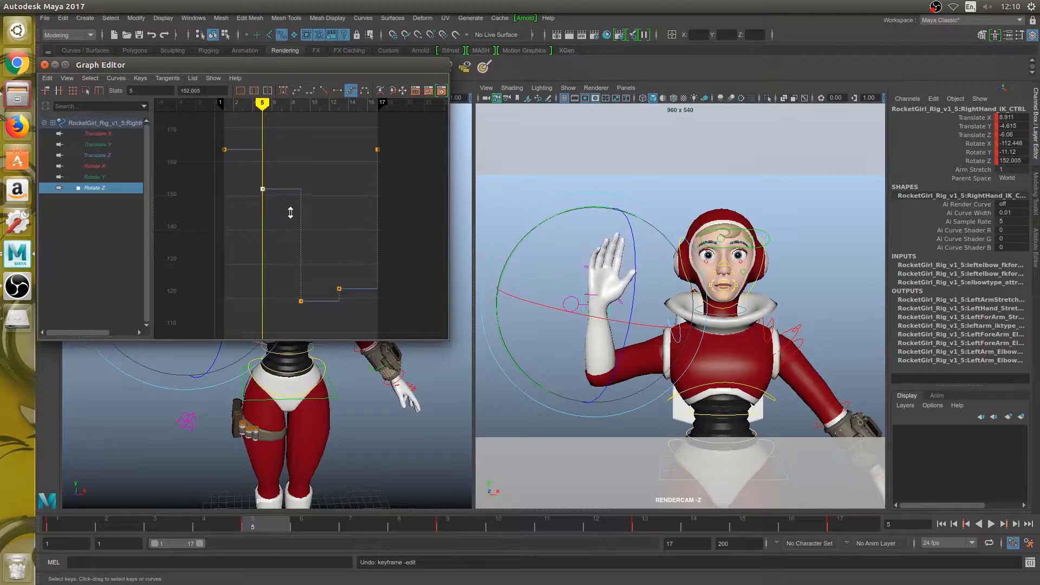
Rotate the right hand control at frame 5 to a Rotate Z of about 154.753, key it and compare with frame 4
drag(539, 222, 542, 225)
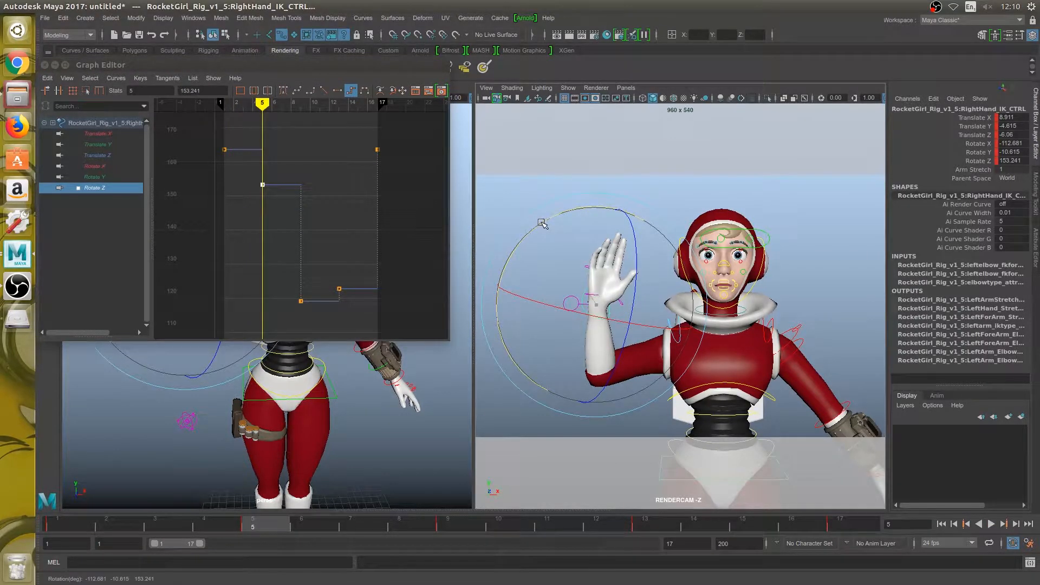
key(s)
key(alt+comma)
key(alt+period)
key(alt+comma)
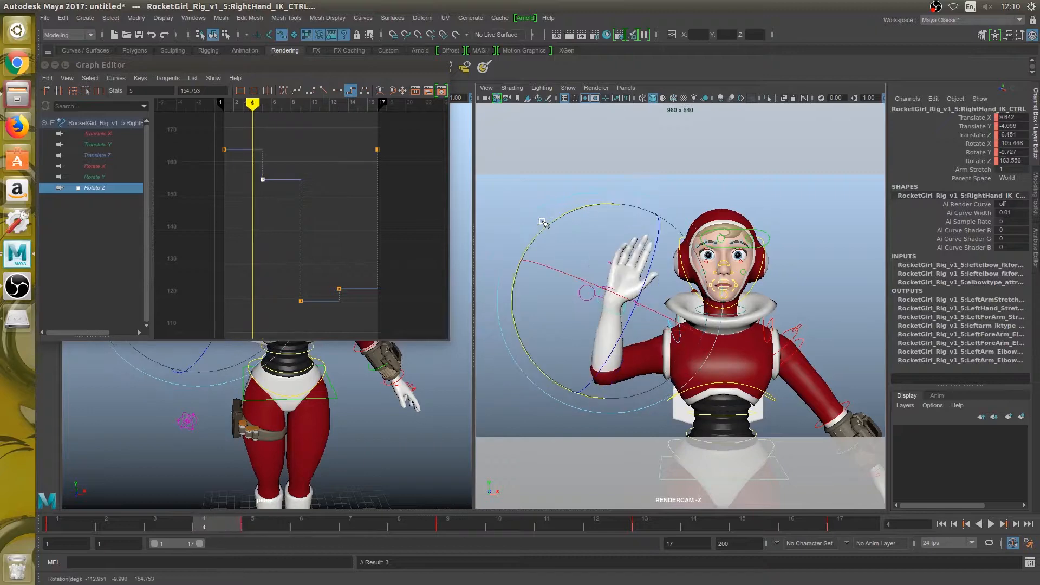
key(alt+period)
key(alt+comma)
key(alt+period)
Fine-tune and key the hand's frame 5 rotation to a Rotate Z of about 154.627, comparing it with frame 4
drag(540, 224, 540, 224)
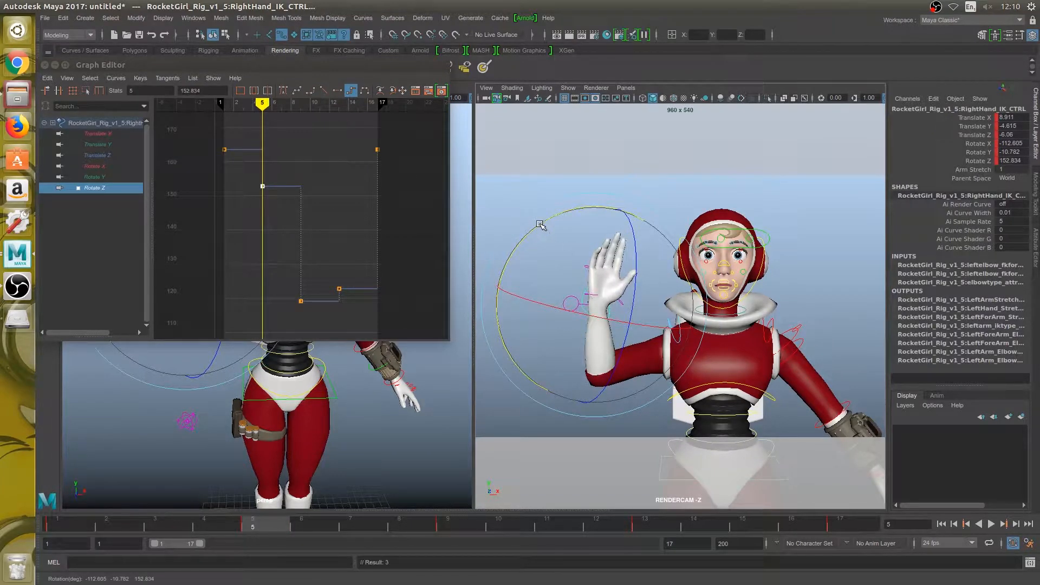
key(s)
key(alt+comma)
key(alt+period)
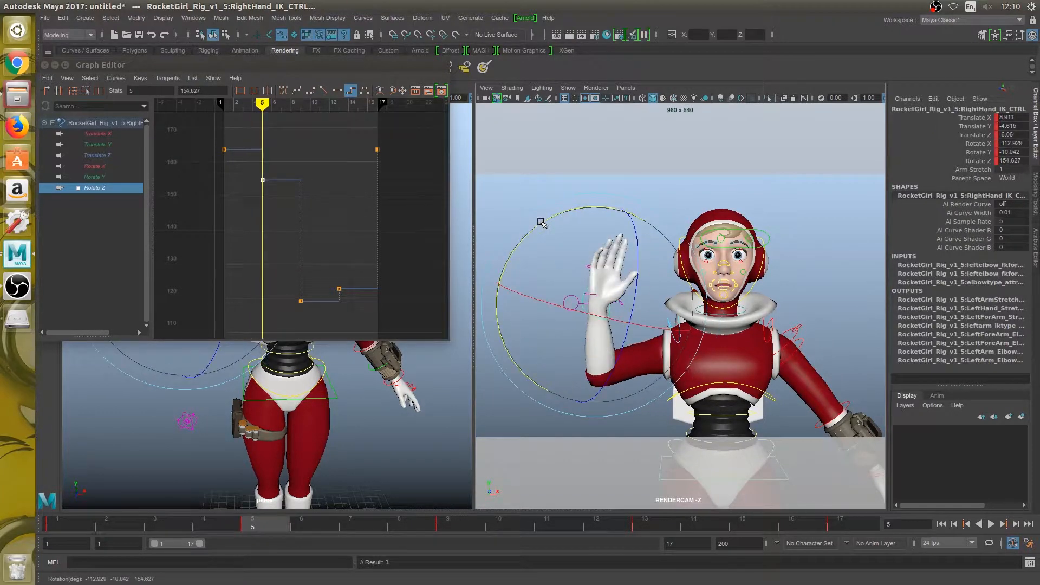
key(alt+comma)
key(alt+period)
Rotate the hand further at frame 5 to a Rotate Z of about 158.454 and flip between frames 8 and 9
drag(540, 222, 545, 218)
key(alt+period)
key(alt+period)
key(alt+period)
key(alt+period)
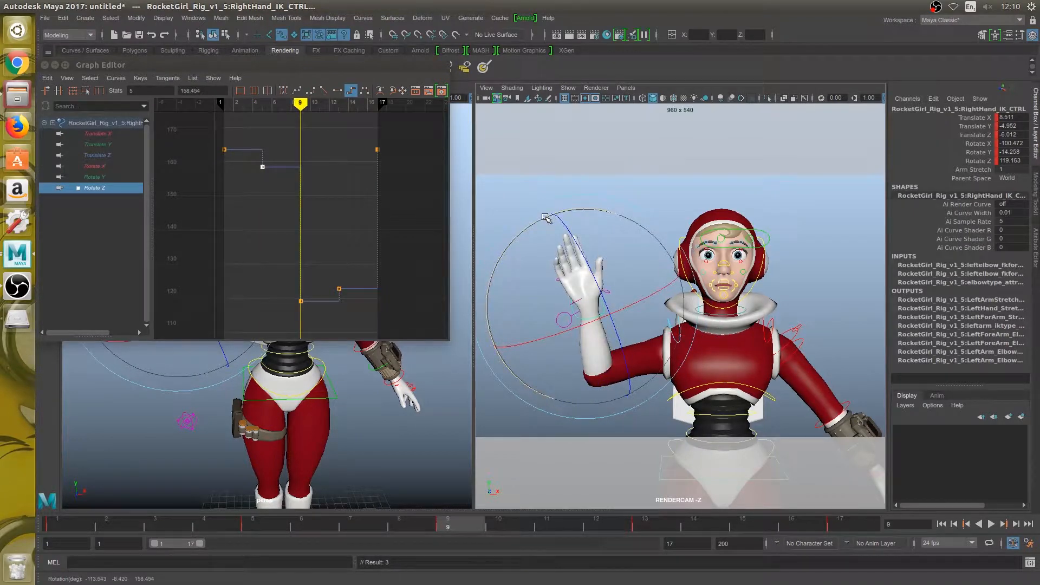
key(alt+comma)
key(alt+period)
key(alt+comma)
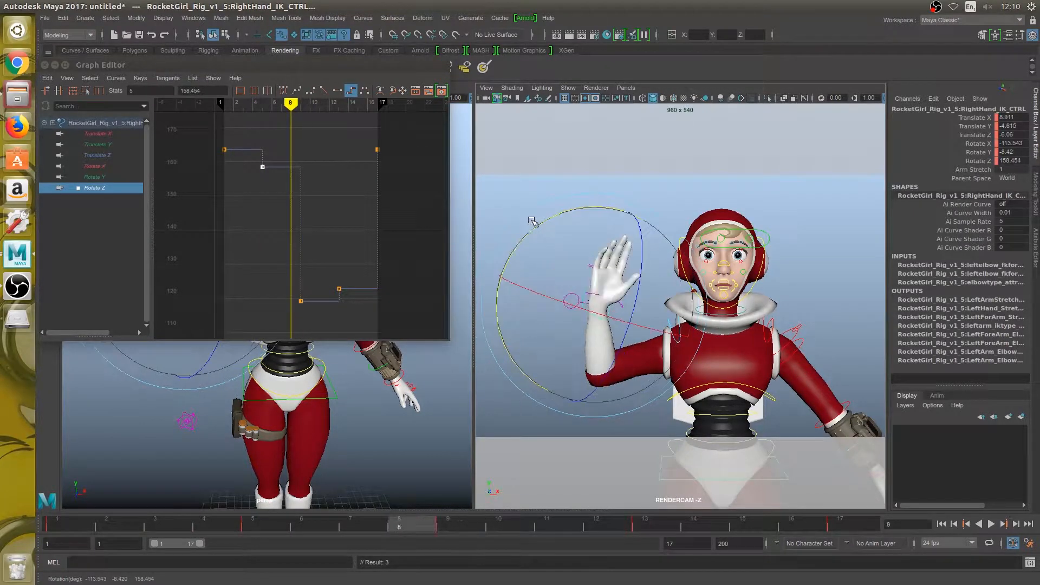
key(alt+period)
key(alt+comma)
key(alt+period)
Rotate the hand to about -100.947, -14.751, 113.832 at frame 13 and -110.956, -1.131, 158.779 at frame 5, and play back the wave
key(alt+period)
key(alt+period)
key(alt+period)
key(alt+period)
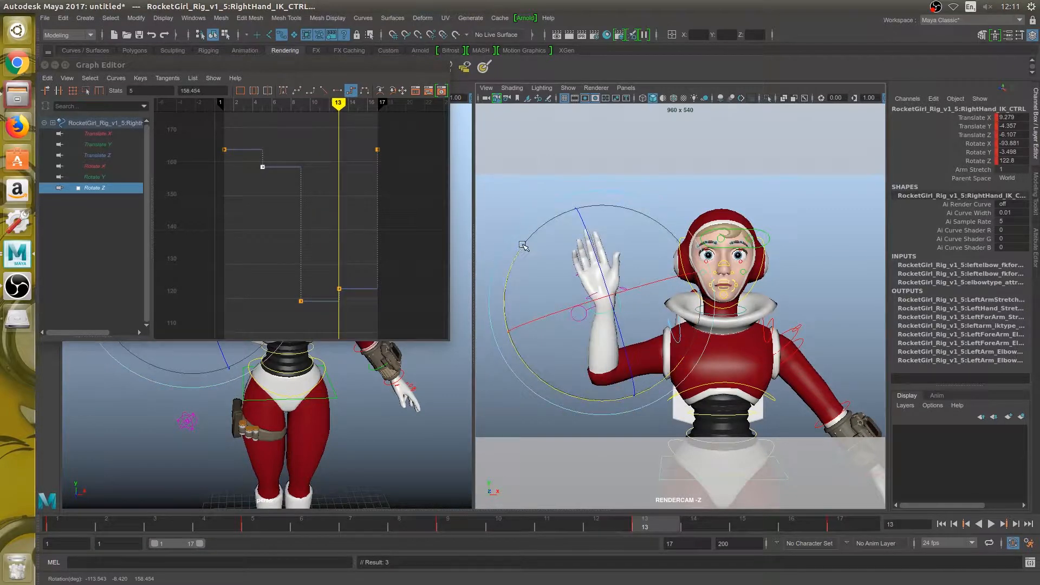
drag(522, 244, 518, 254)
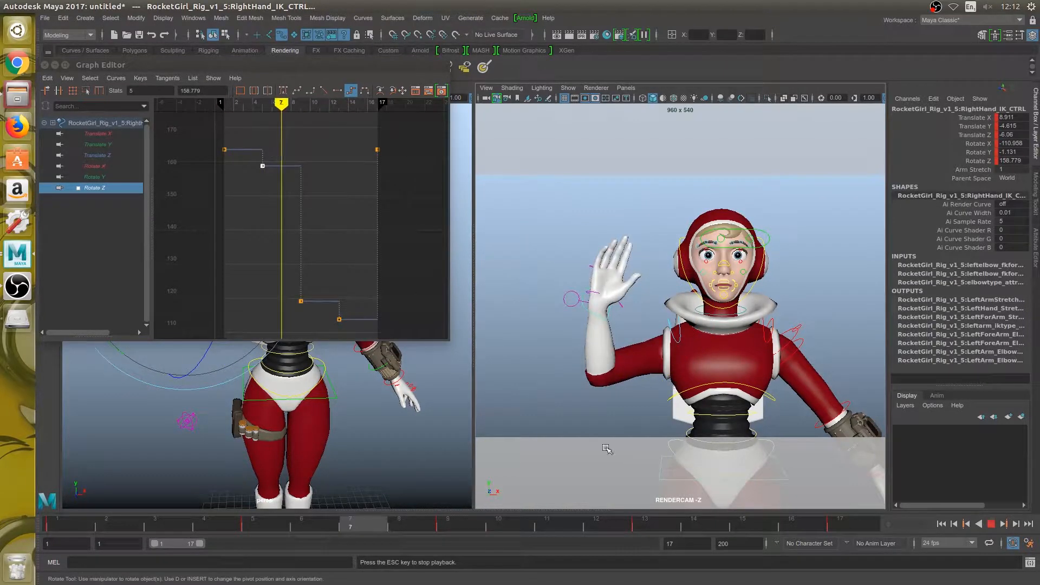
key(alt+v)
Examine the hand's rotation curves around the frame 13 key, focusing on Rotate Y and Rotate X
shift+click(110, 165)
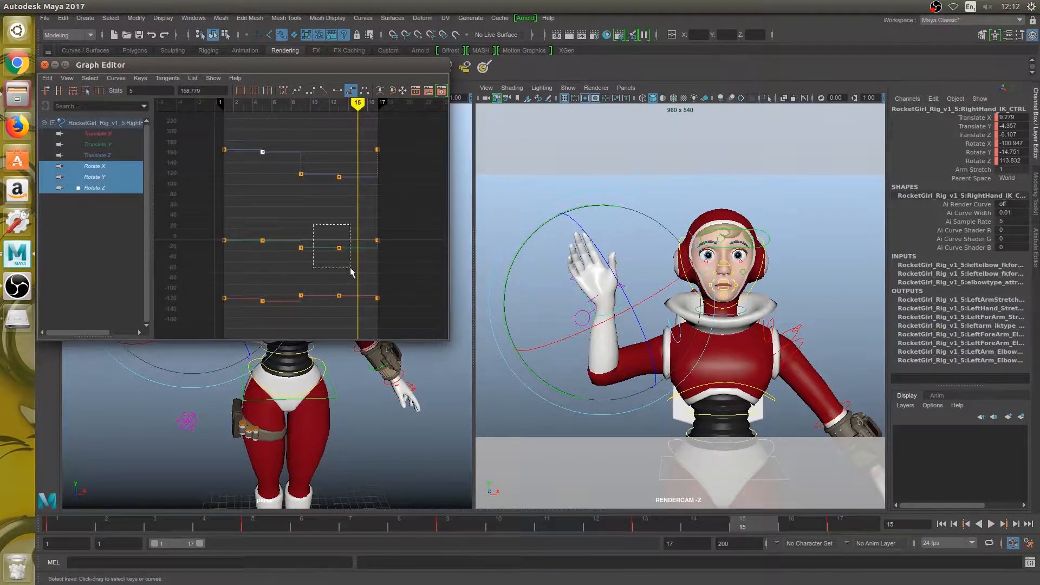
drag(351, 269, 350, 266)
key(f)
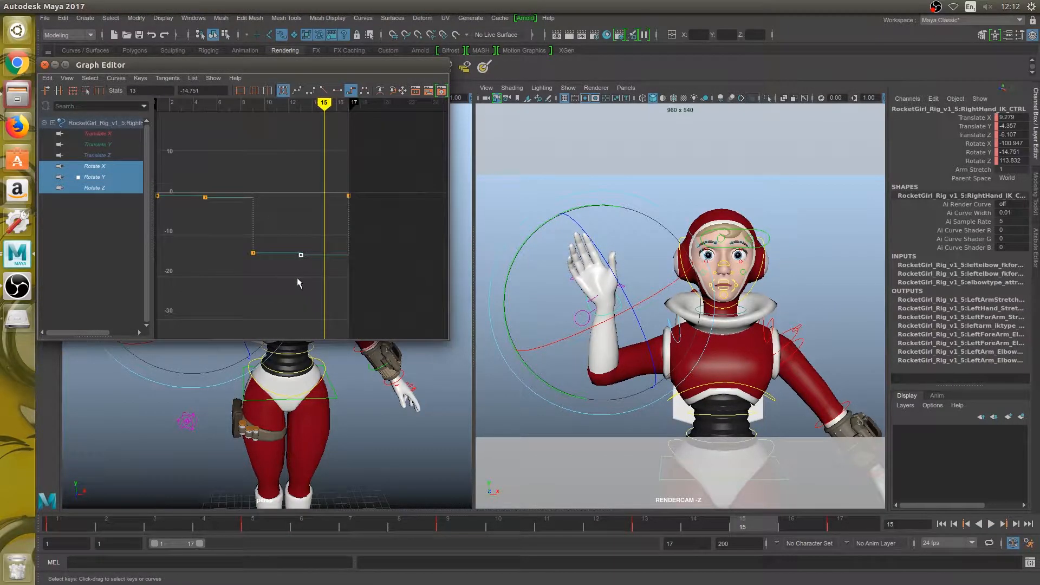
click(97, 167)
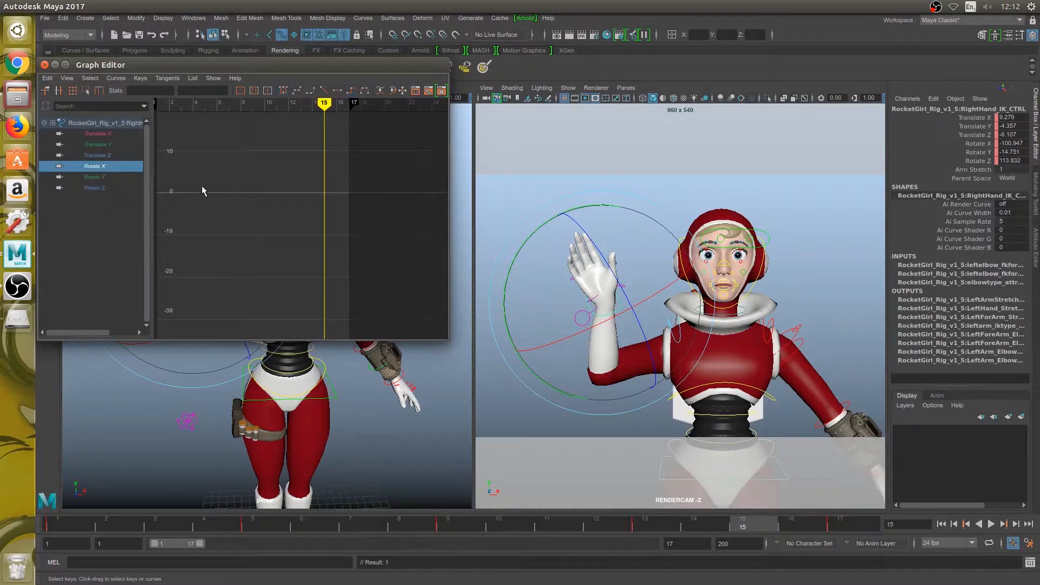
key(f)
drag(338, 149, 387, 192)
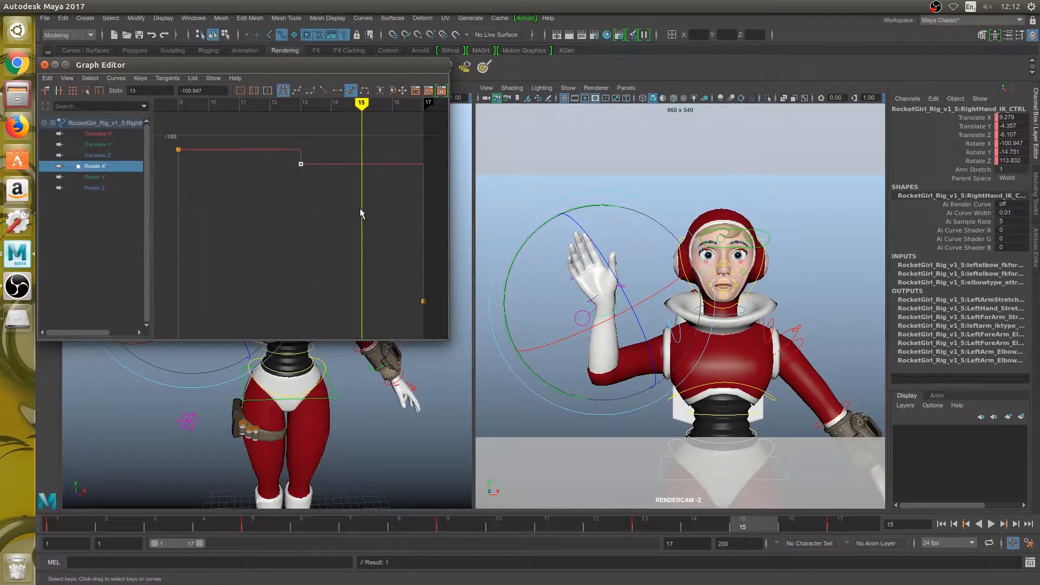
key(f)
key(a)
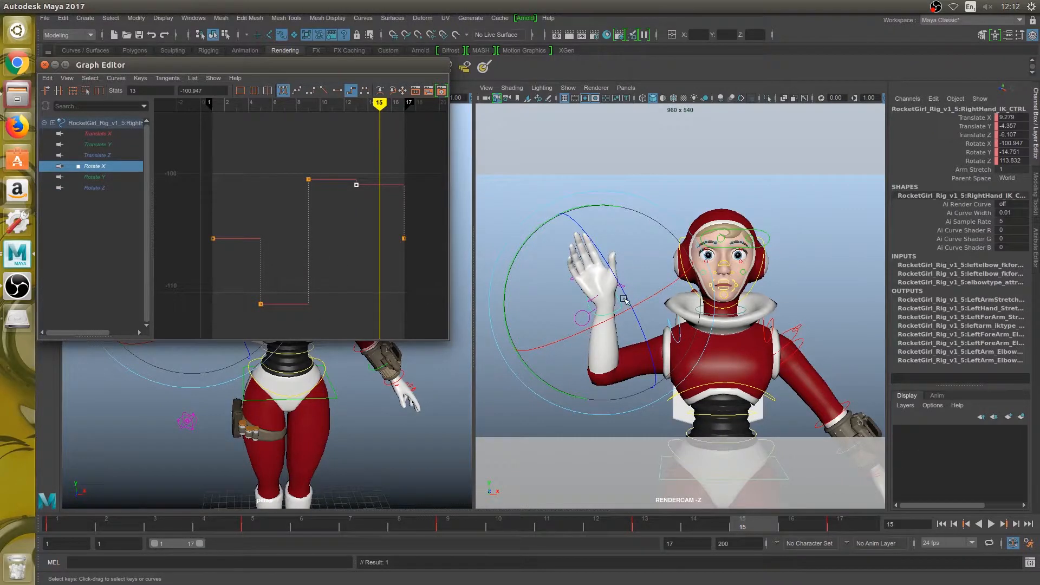
Play back the wave and scrub from frame 9 to frame 15 to review the hand's rotation
click(991, 524)
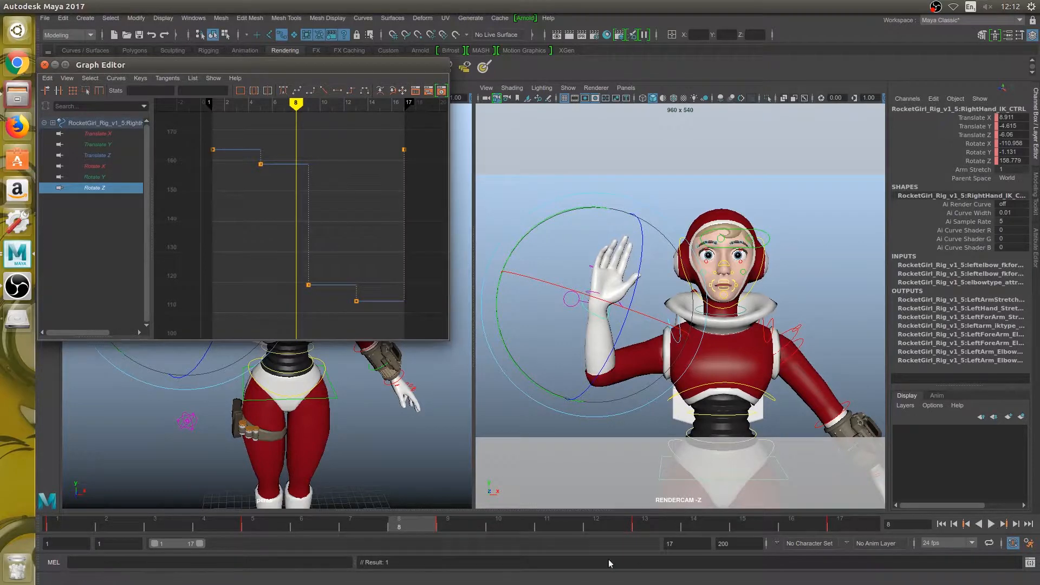
click(466, 528)
drag(543, 523, 760, 531)
key(alt+v)
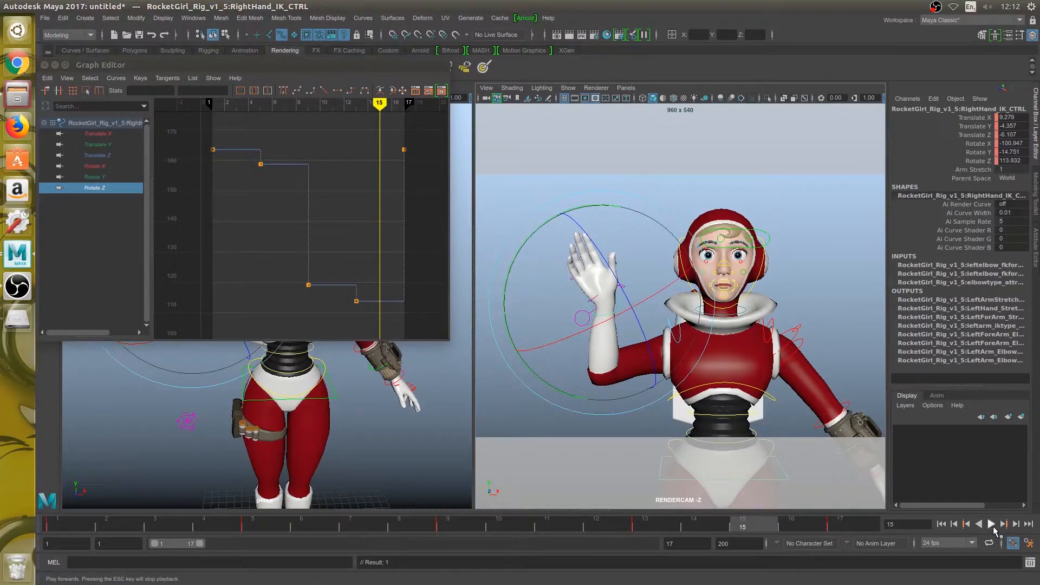